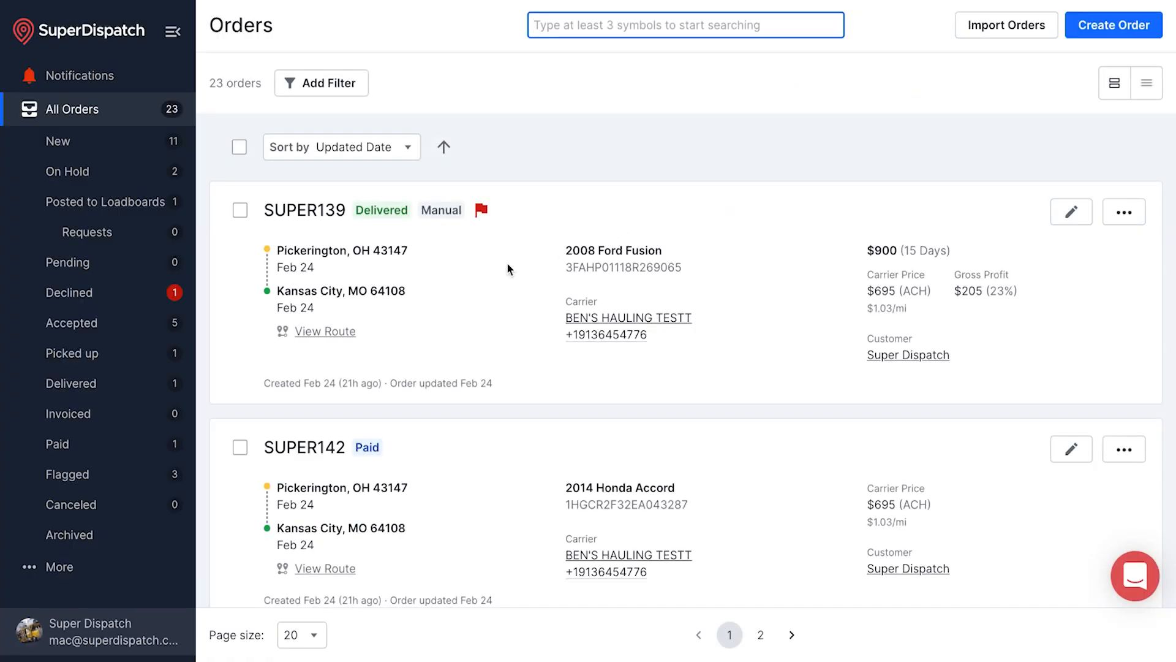
Go to the company profile page from the account menu
{"action": "left_click", "coordinate": [72, 628]}
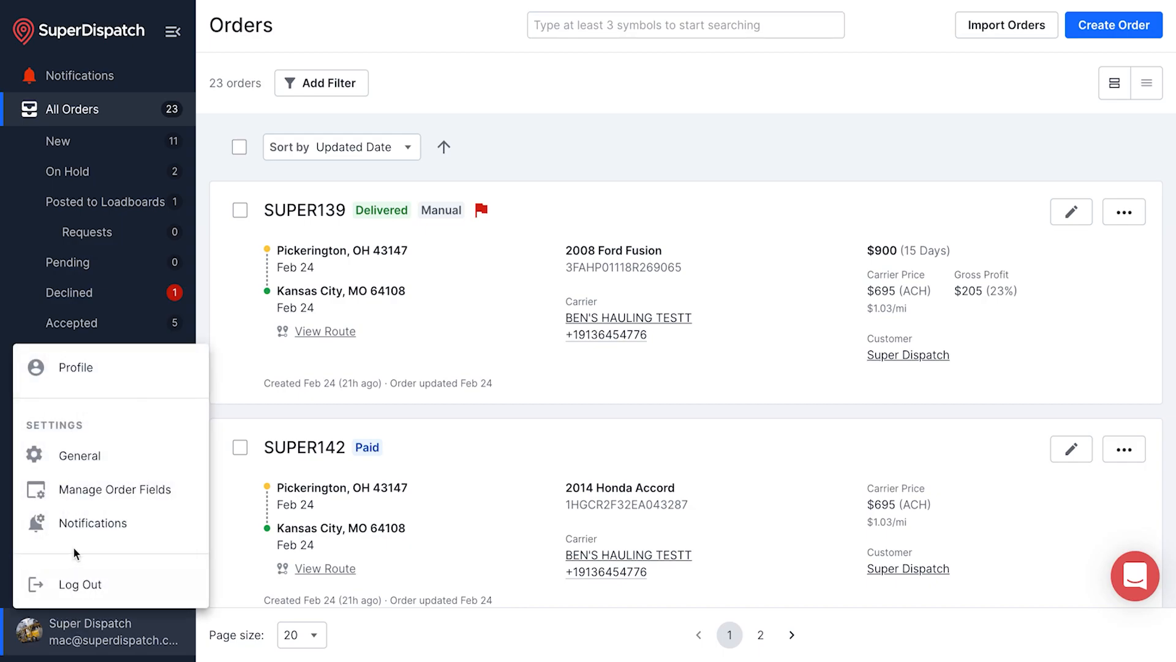
{"action": "left_click", "coordinate": [87, 375]}
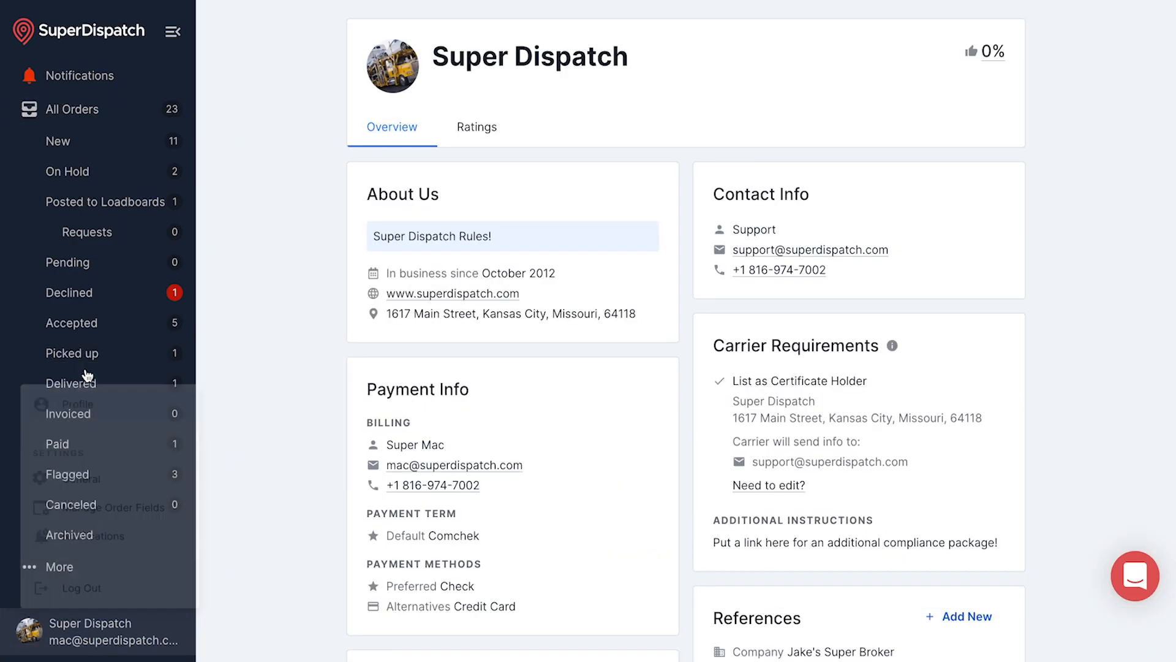
{"action": "scroll", "coordinate": [535, 461], "scroll_direction": "down", "scroll_amount": 6}
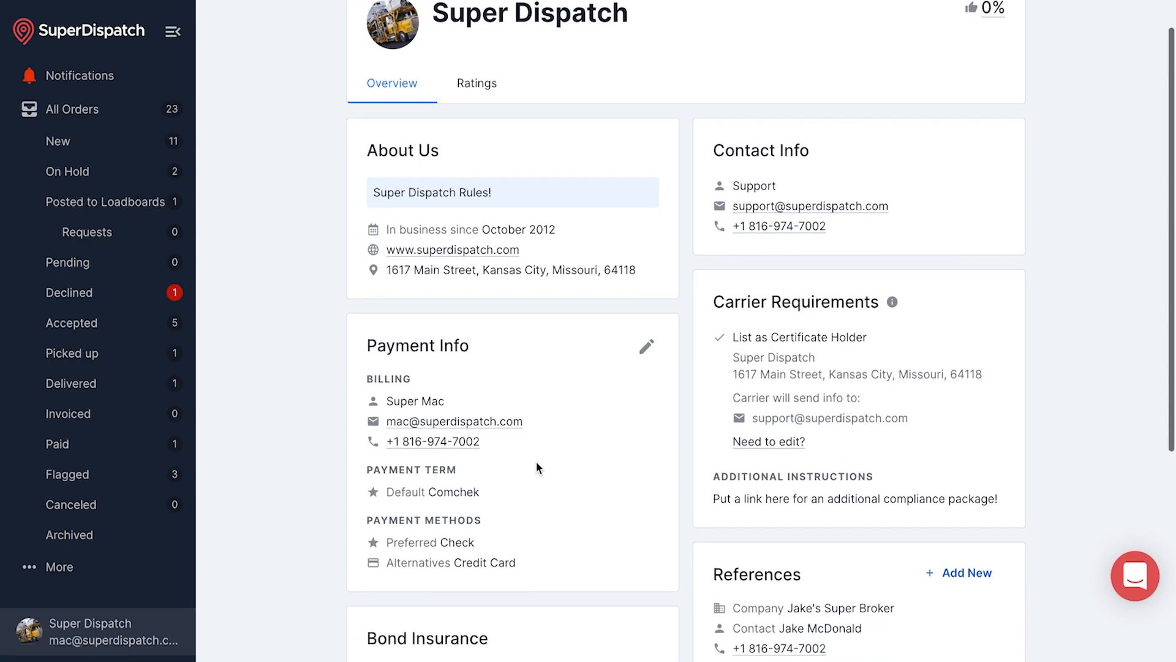
Add and save an Order ID with prefix SUPER and initial number 100
{"action": "left_click", "coordinate": [552, 507]}
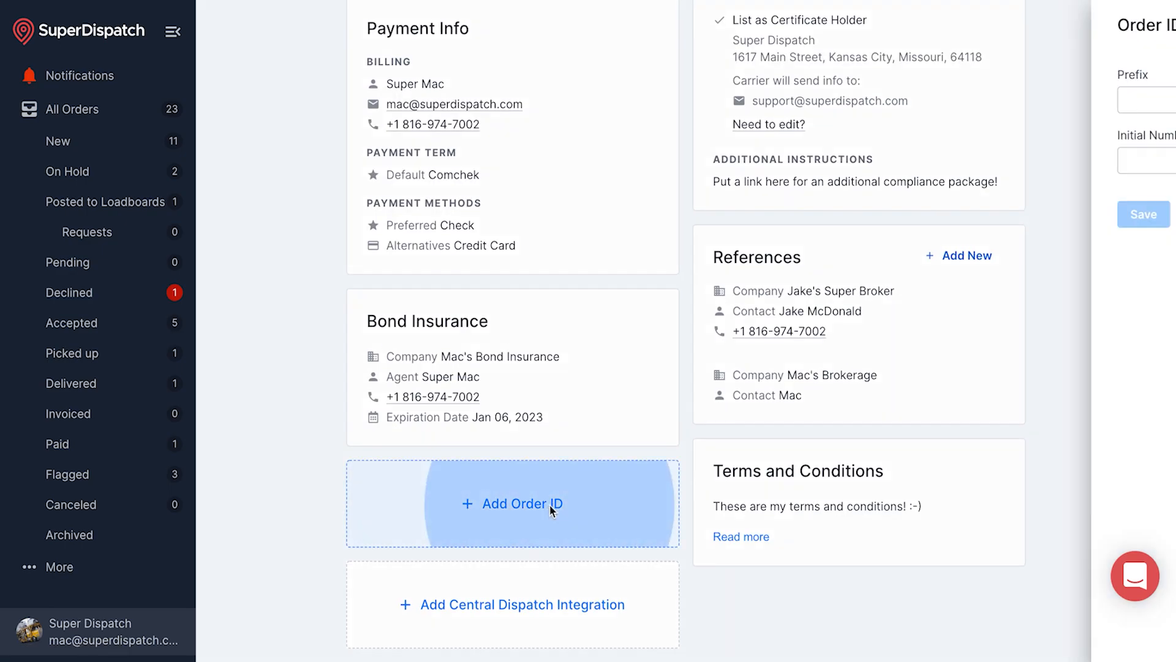
{"action": "left_click", "coordinate": [898, 98]}
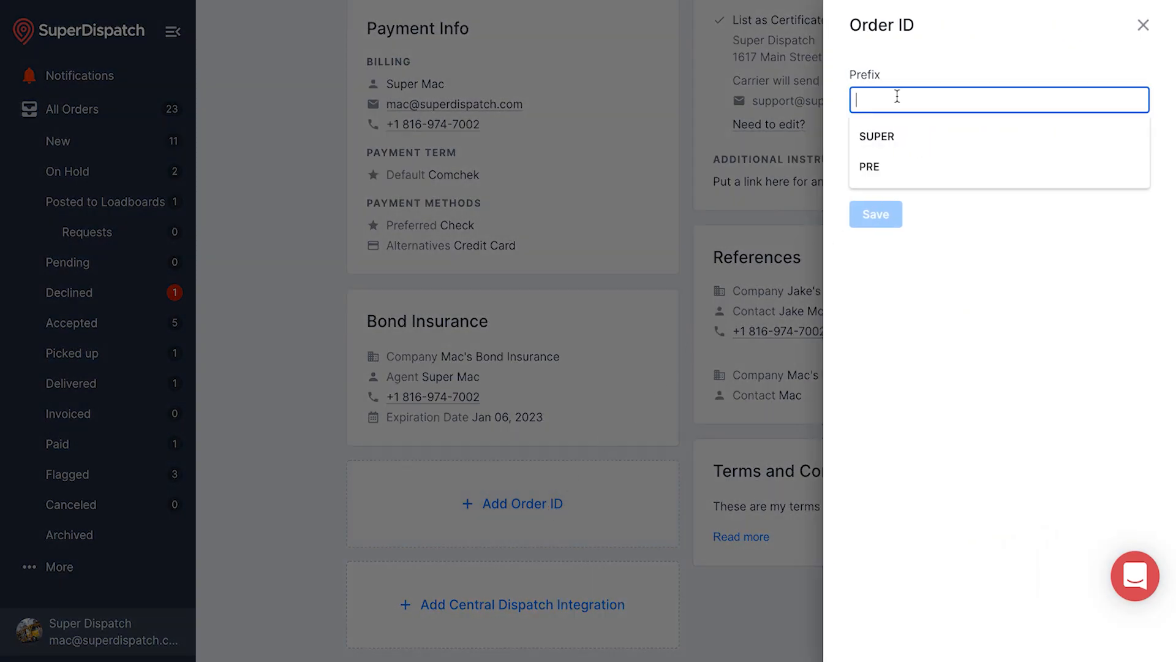
{"action": "left_click", "coordinate": [893, 136]}
{"action": "left_click", "coordinate": [897, 158]}
{"action": "type", "text": "100"}
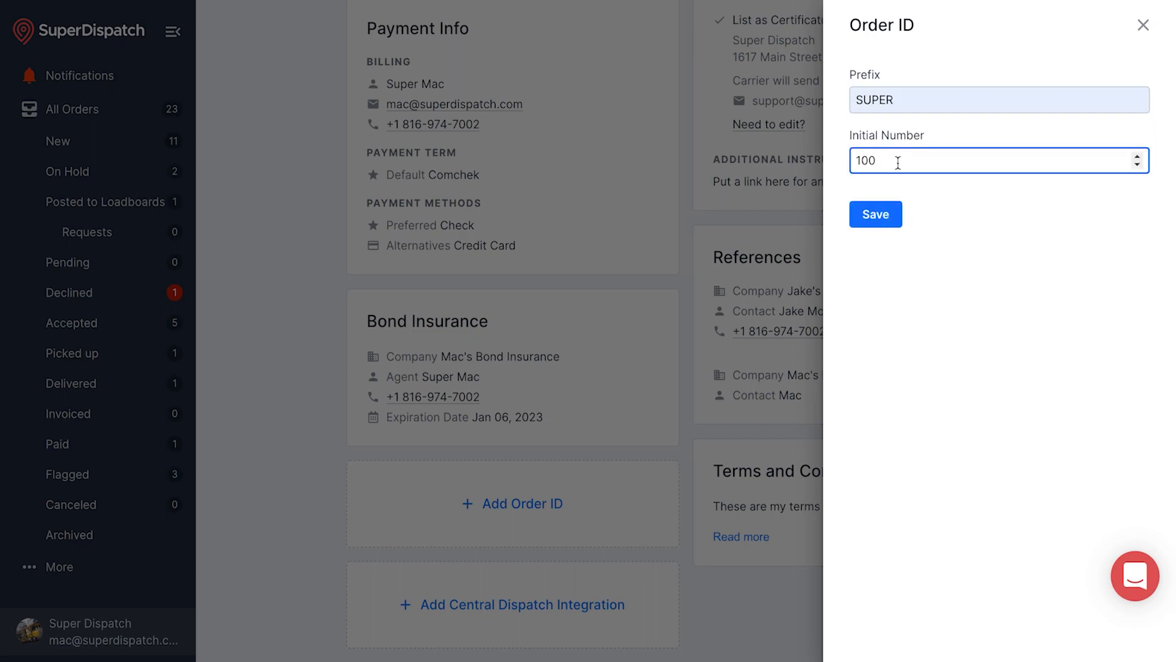
{"action": "left_click", "coordinate": [880, 216]}
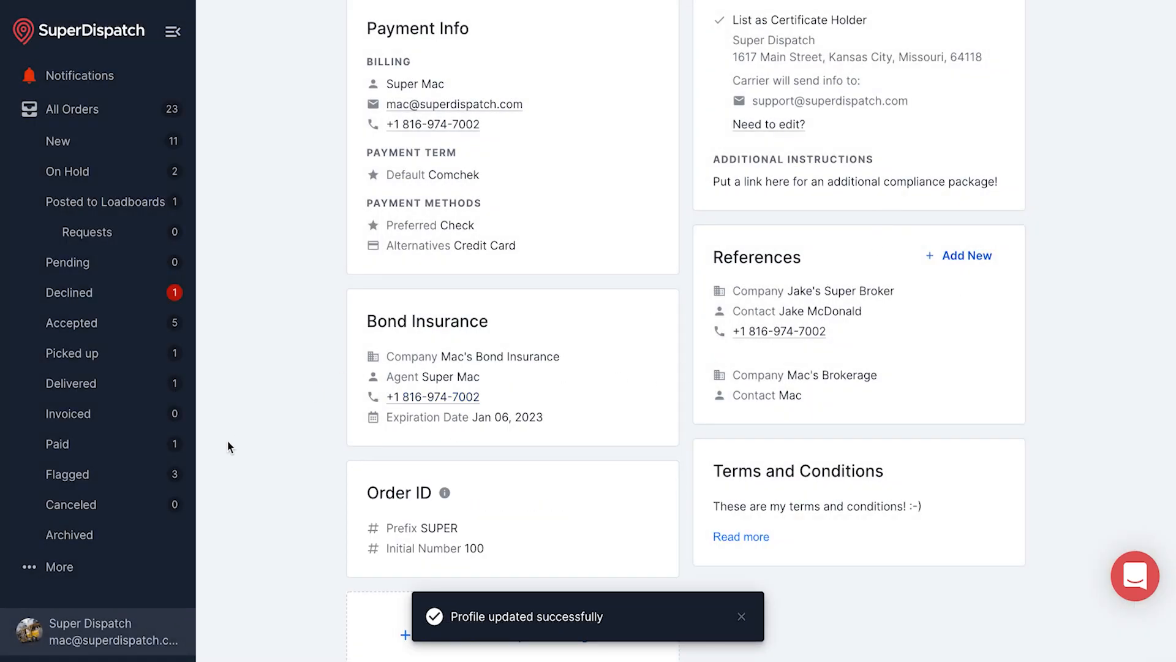
{"action": "left_click", "coordinate": [95, 624]}
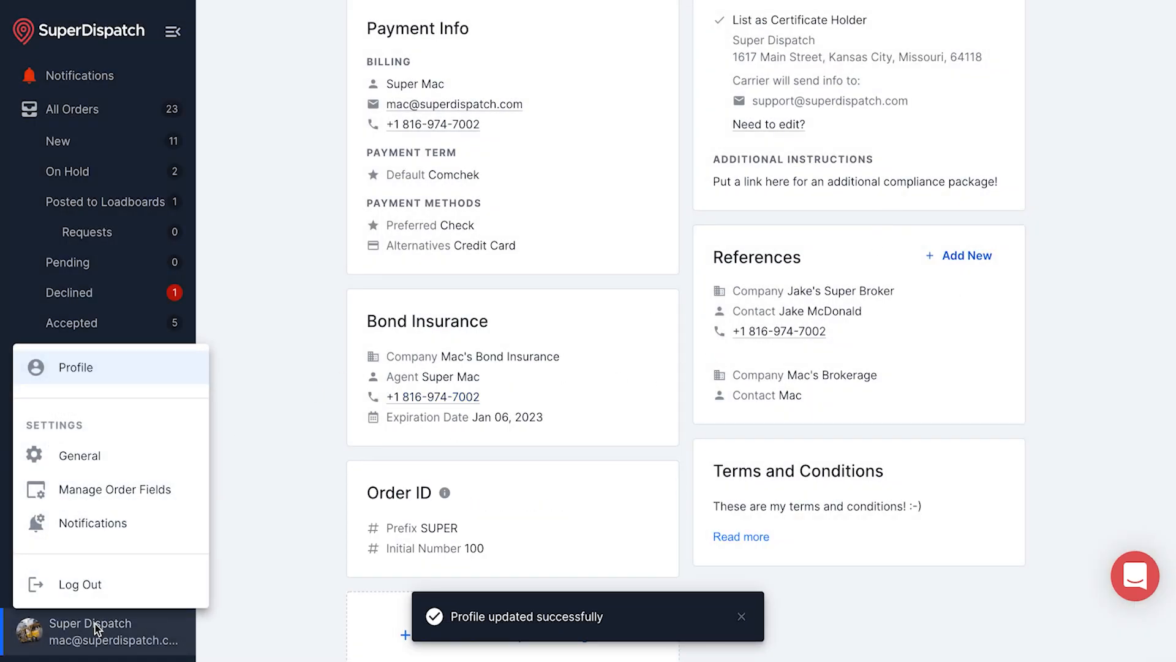
In General settings, choose Carrier BOL template and Advanced inspection, keep US/Central, and go back to All Orders
{"action": "left_click", "coordinate": [105, 457]}
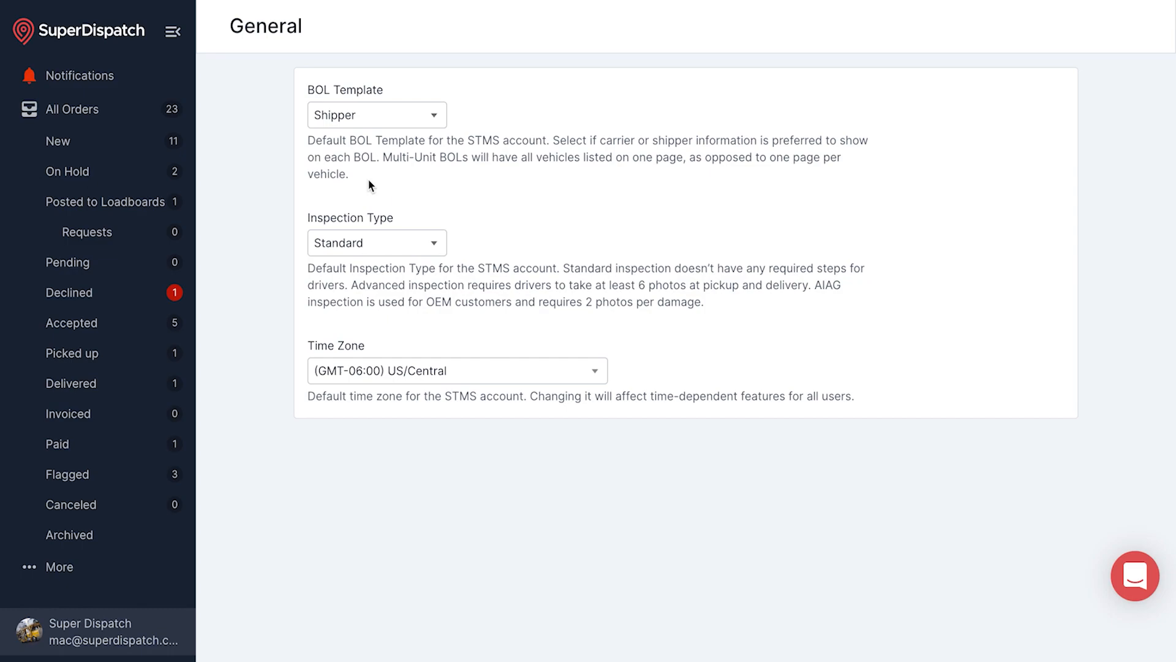
{"action": "left_click", "coordinate": [388, 114]}
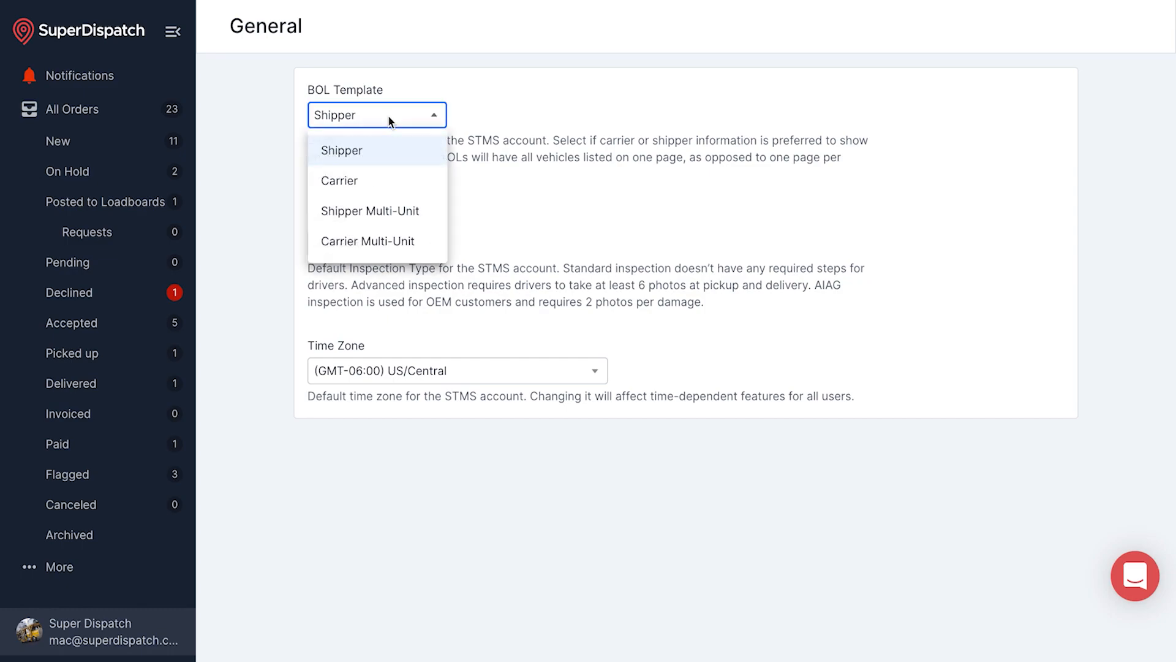
{"action": "left_click", "coordinate": [377, 181]}
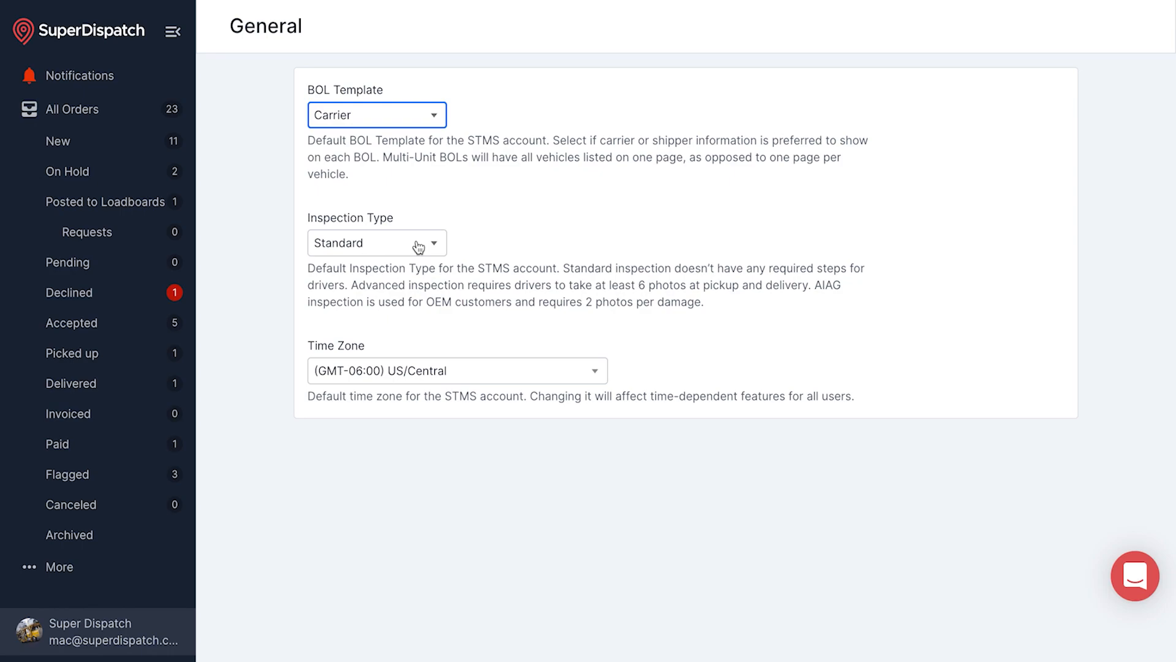
{"action": "left_click", "coordinate": [419, 246]}
{"action": "left_click", "coordinate": [381, 317]}
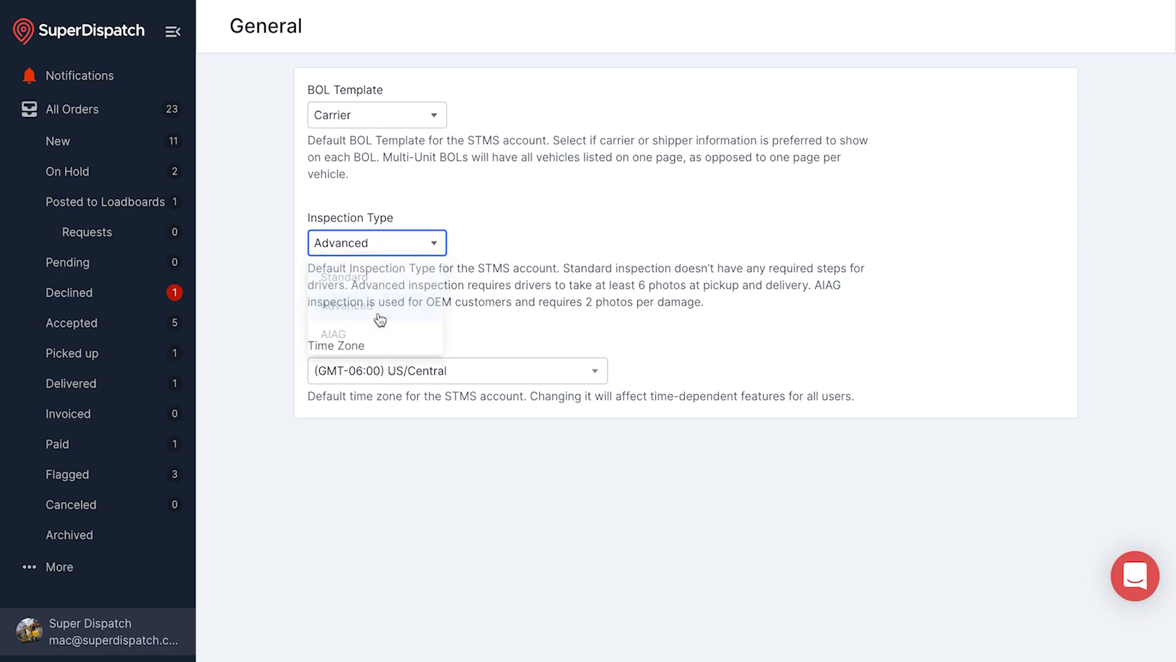
{"action": "left_click", "coordinate": [522, 373]}
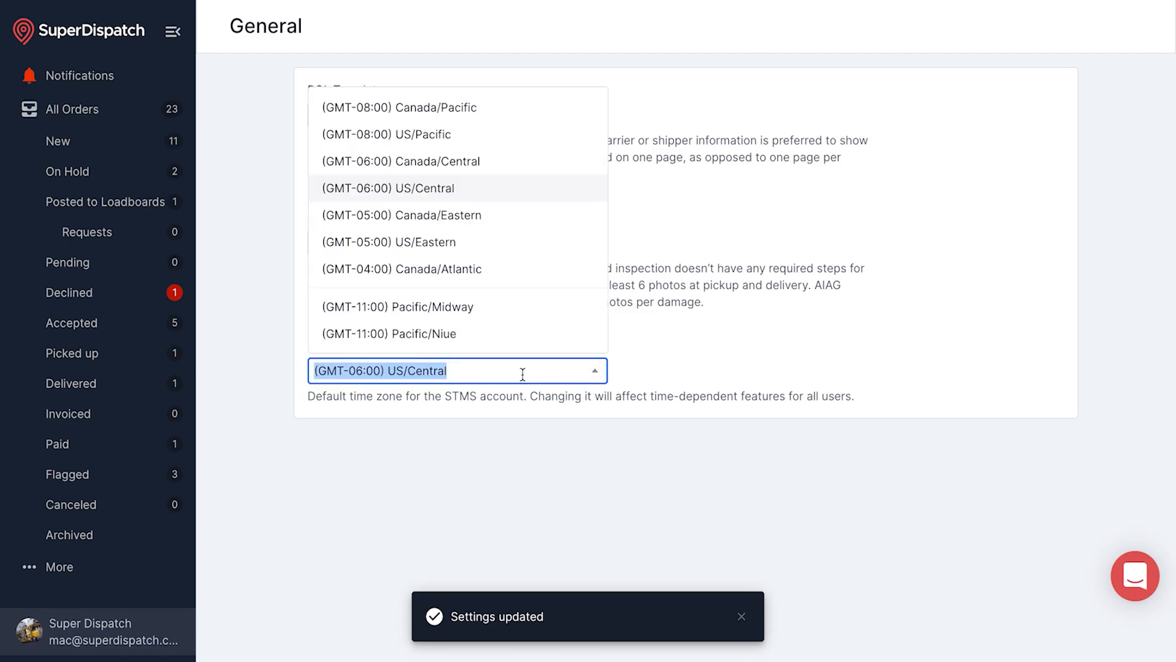
{"action": "left_click", "coordinate": [654, 338]}
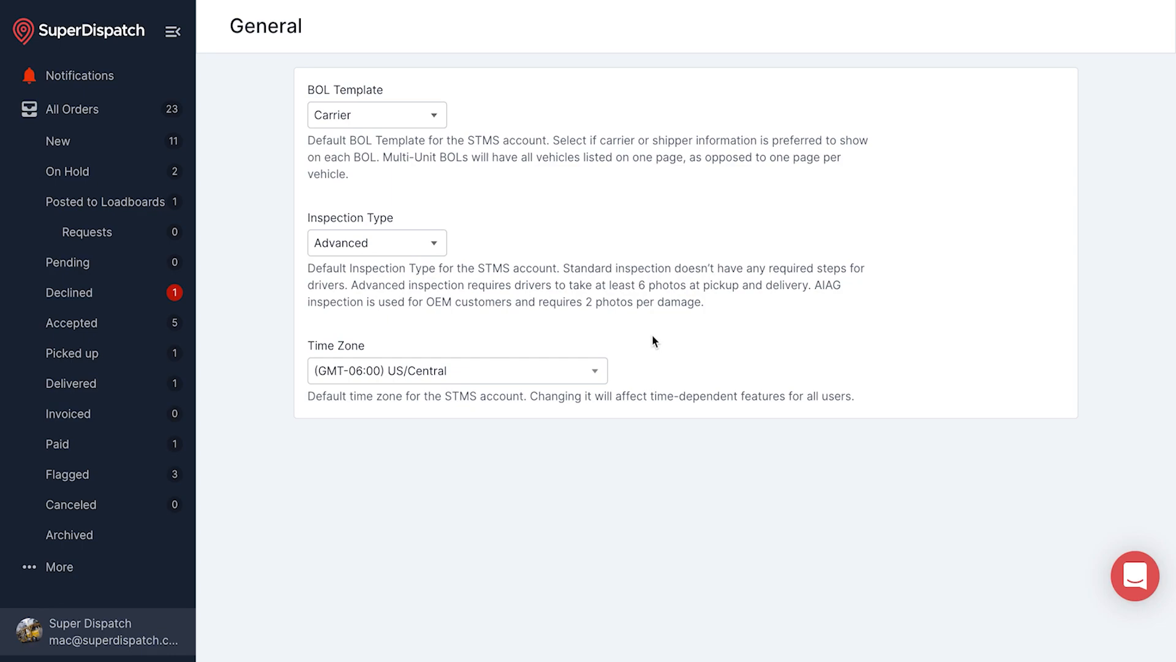
{"action": "left_click", "coordinate": [119, 115]}
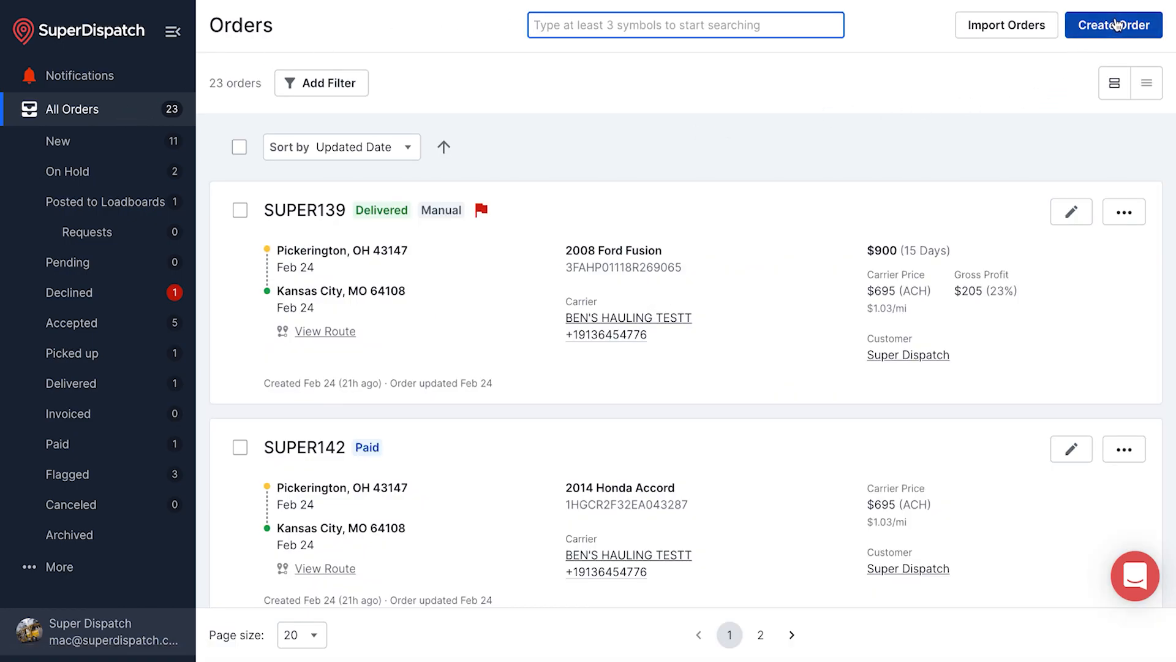
Start a new order and check its prefilled order ID SUPER101
{"action": "left_click", "coordinate": [1116, 25]}
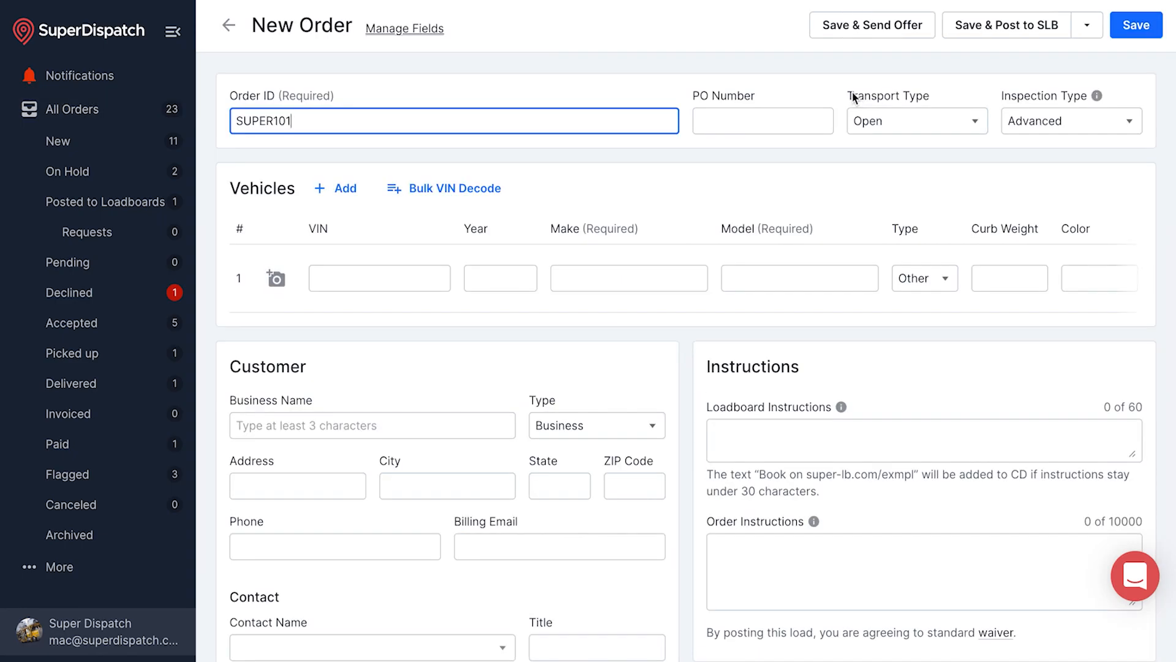
{"action": "left_click_drag", "start_coordinate": [313, 123], "coordinate": [226, 120]}
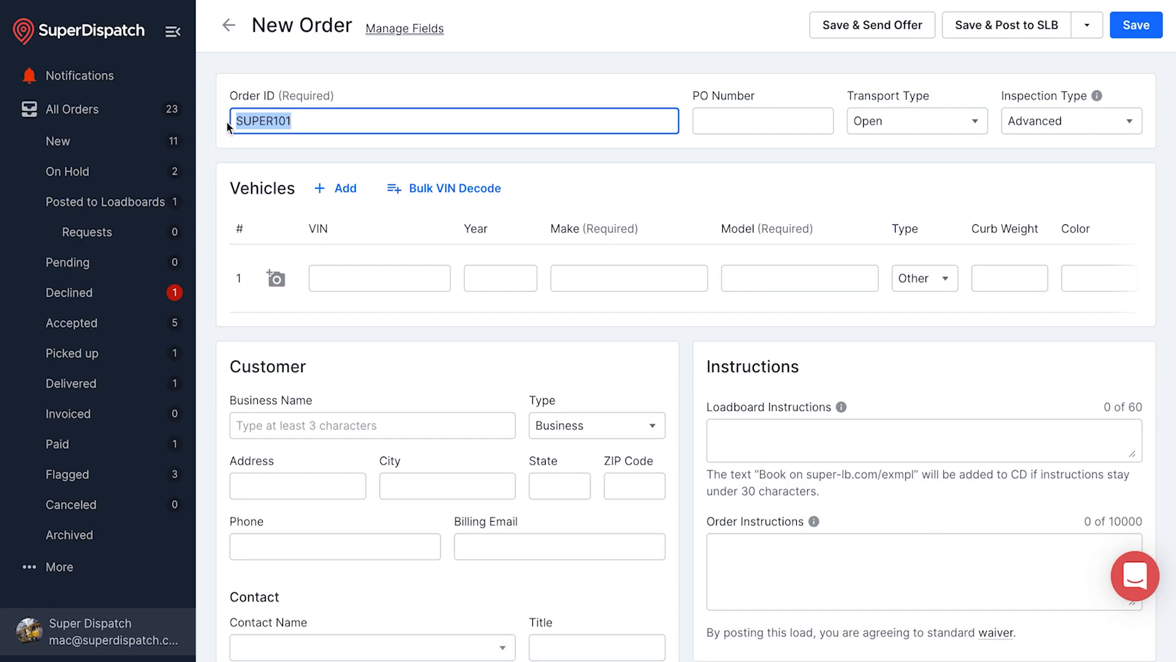
{"action": "left_click", "coordinate": [304, 125]}
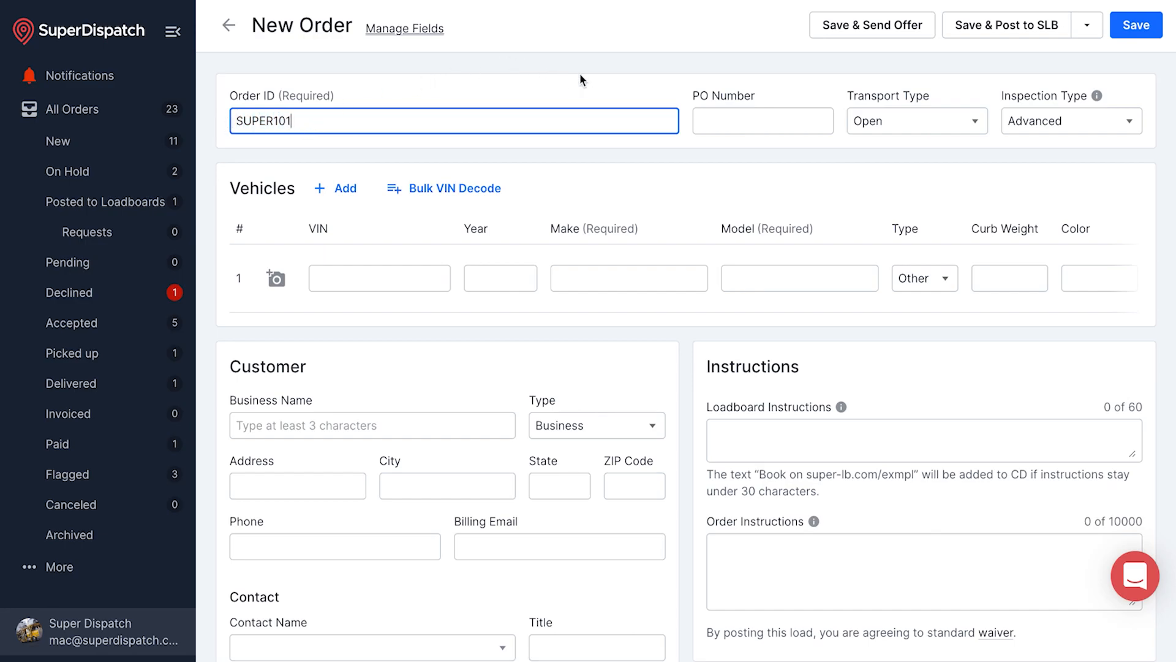
Enter PO Number 100 and keep Open transport and Advanced inspection types
{"action": "left_click", "coordinate": [746, 122]}
{"action": "type", "text": "100"}
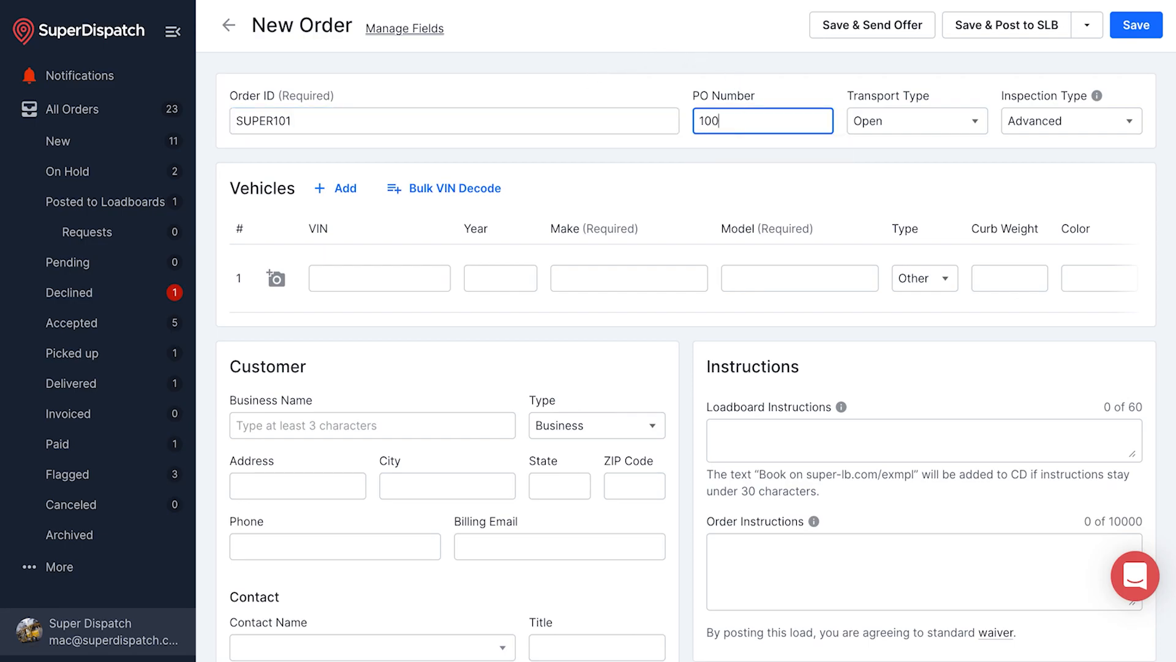
{"action": "left_click", "coordinate": [958, 130]}
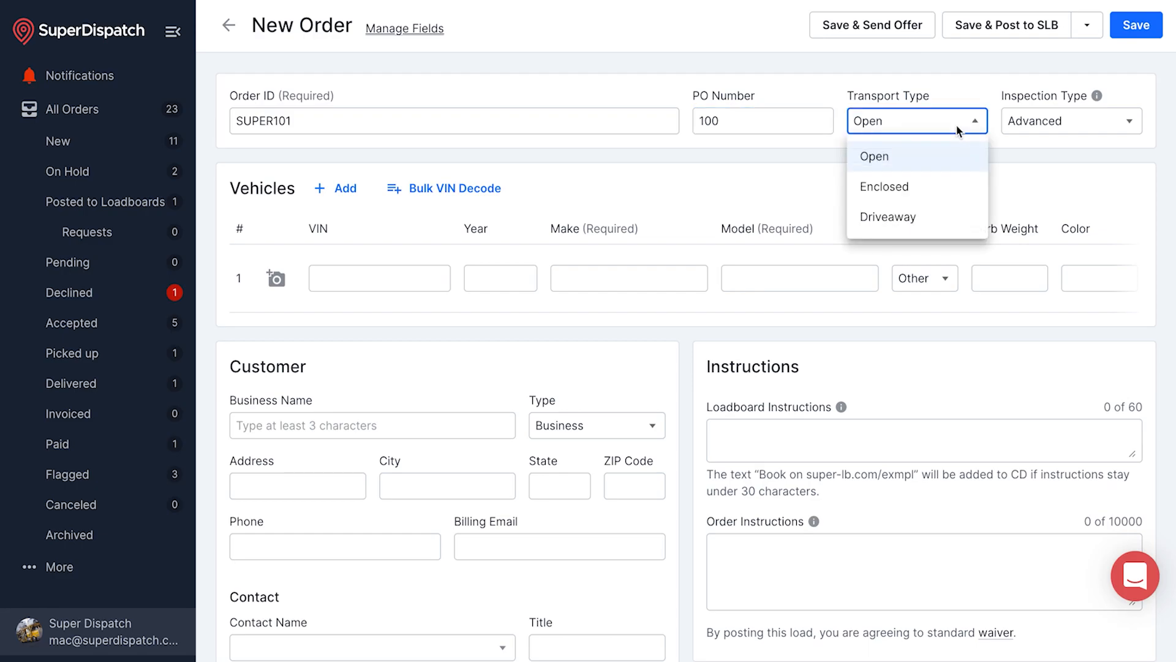
{"action": "left_click", "coordinate": [924, 159]}
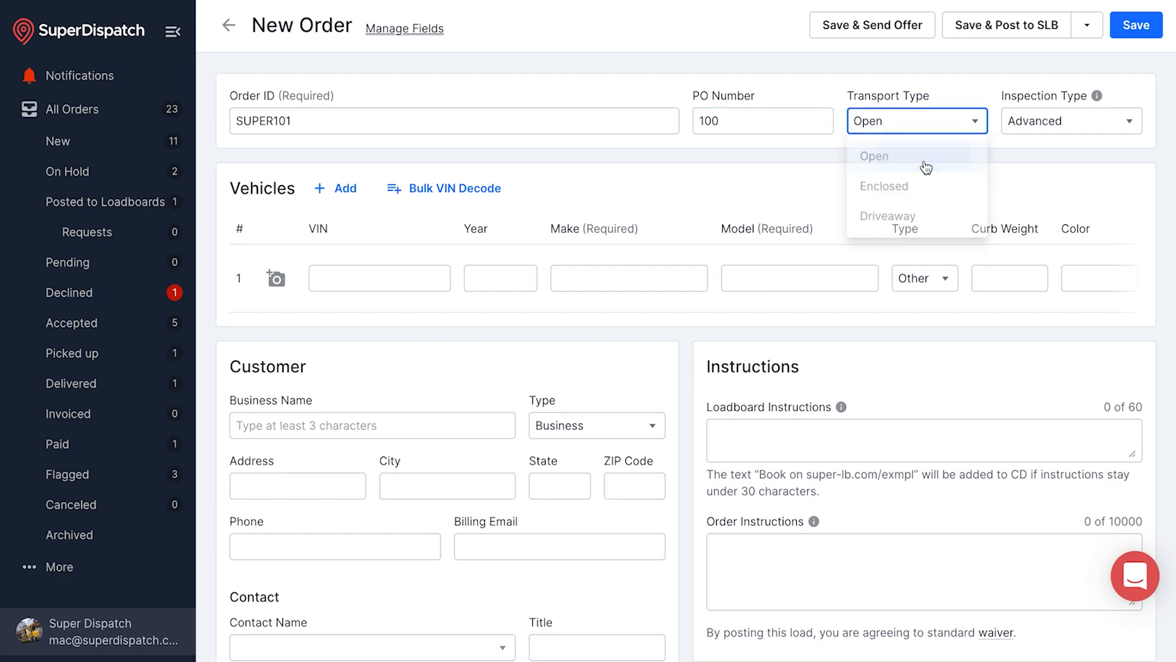
{"action": "left_click", "coordinate": [1036, 124]}
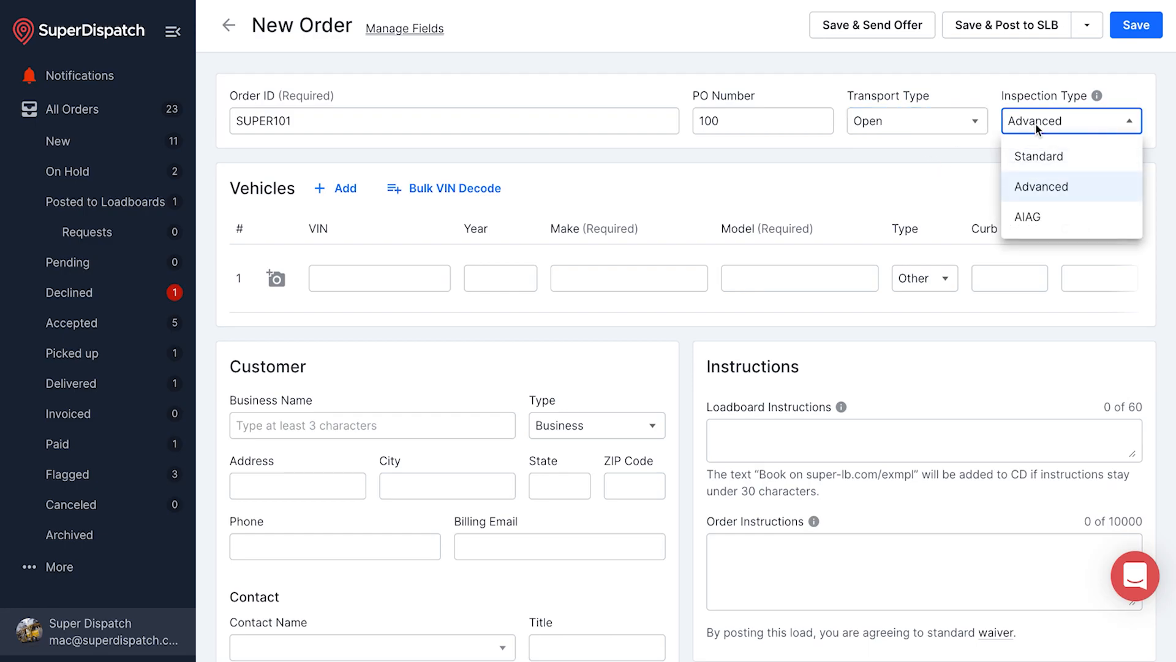
{"action": "left_click", "coordinate": [1042, 188]}
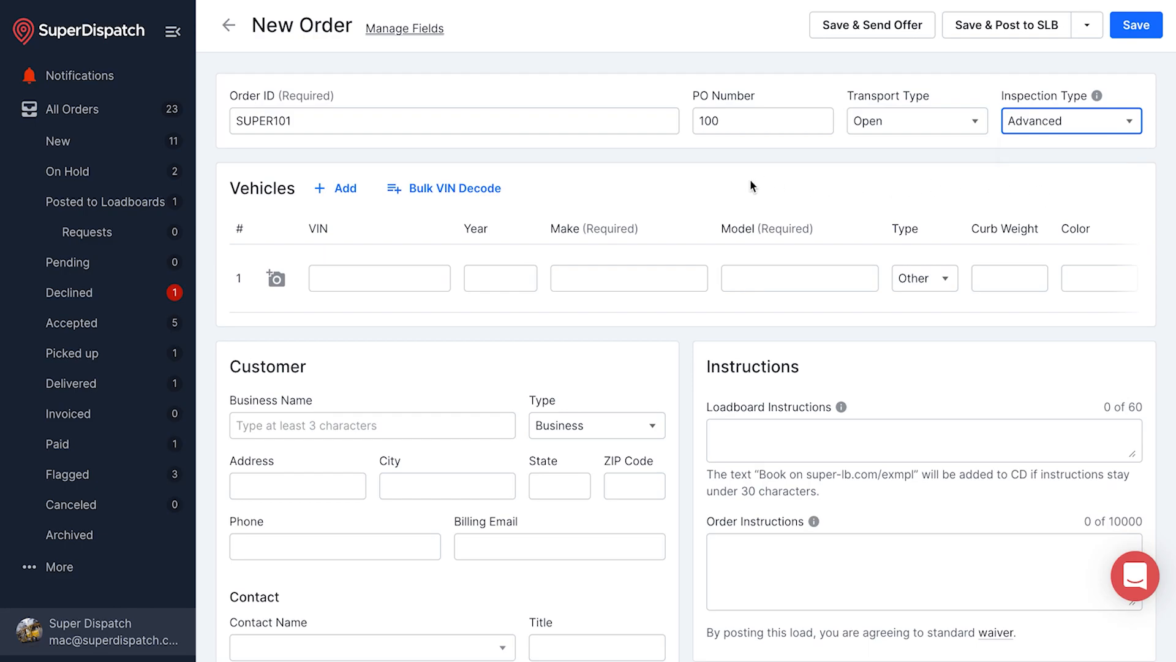
{"action": "scroll", "coordinate": [751, 182], "scroll_direction": "down", "scroll_amount": 2}
{"action": "left_click", "coordinate": [364, 184]}
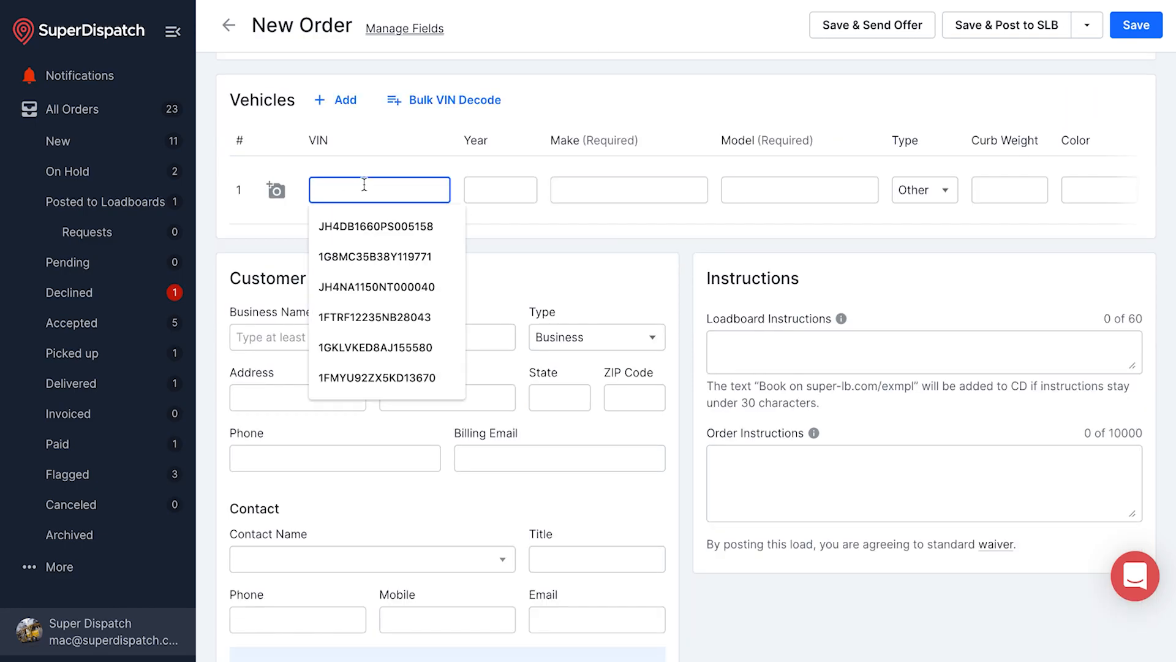
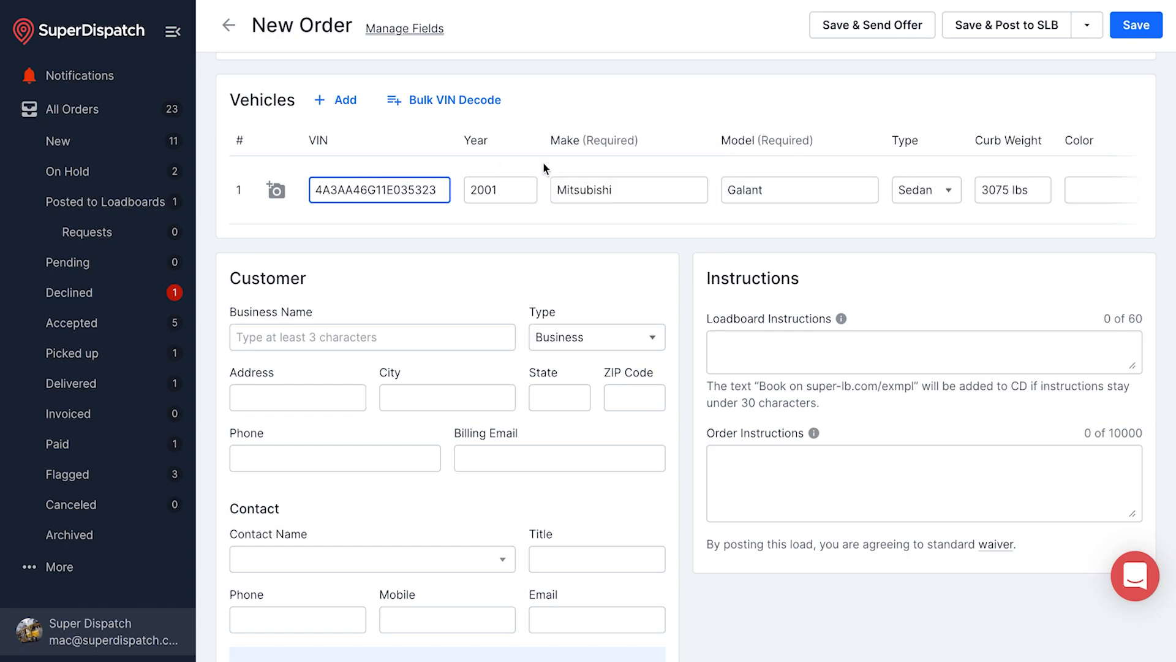
{"action": "scroll", "coordinate": [561, 179], "scroll_direction": "right", "scroll_amount": 5}
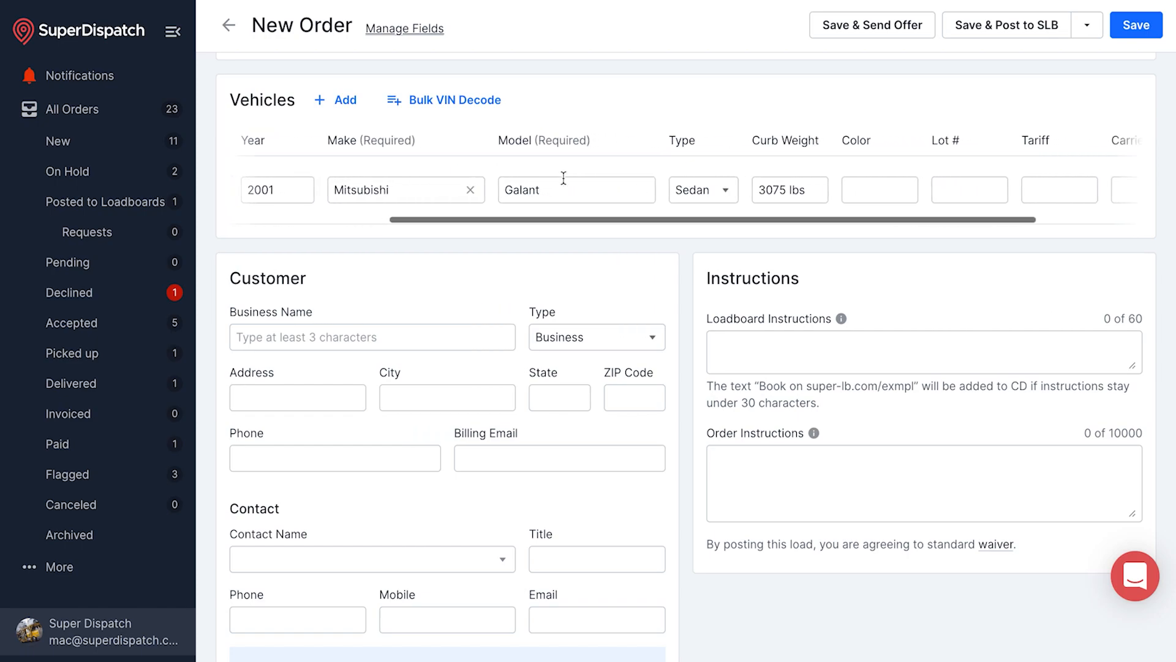
{"action": "scroll", "coordinate": [564, 177], "scroll_direction": "right", "scroll_amount": 3}
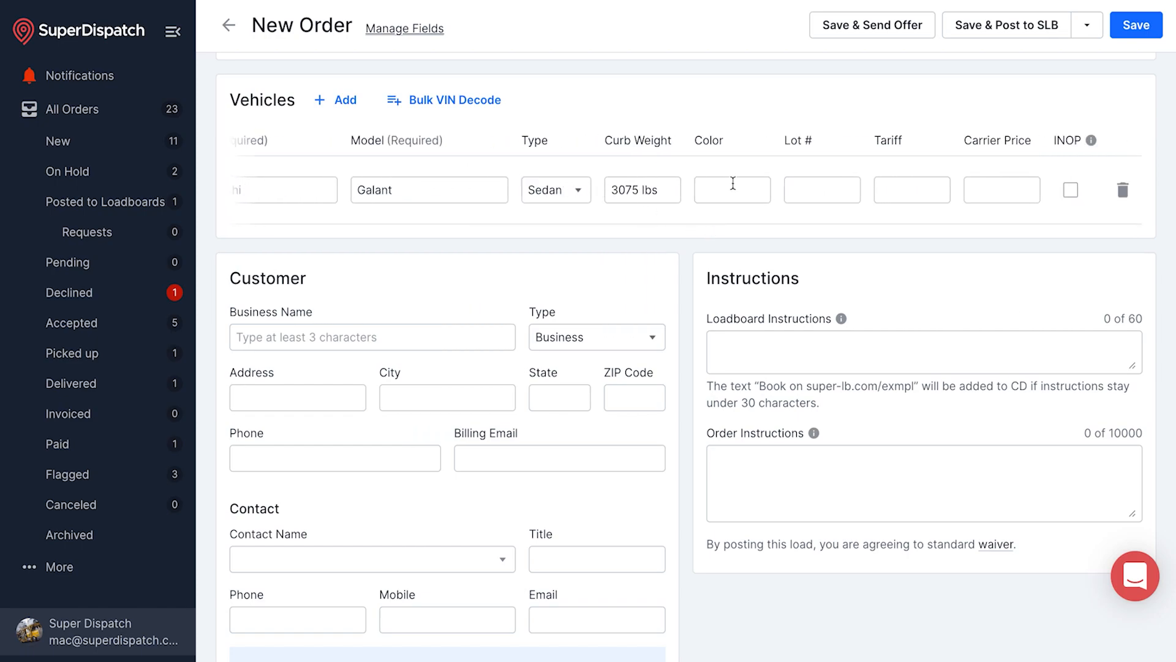
Give the Galant a 50.00 tariff and 100.00 carrier price, toggling INOP on and back off
{"action": "left_click", "coordinate": [908, 187]}
{"action": "type", "text": "50.00"}
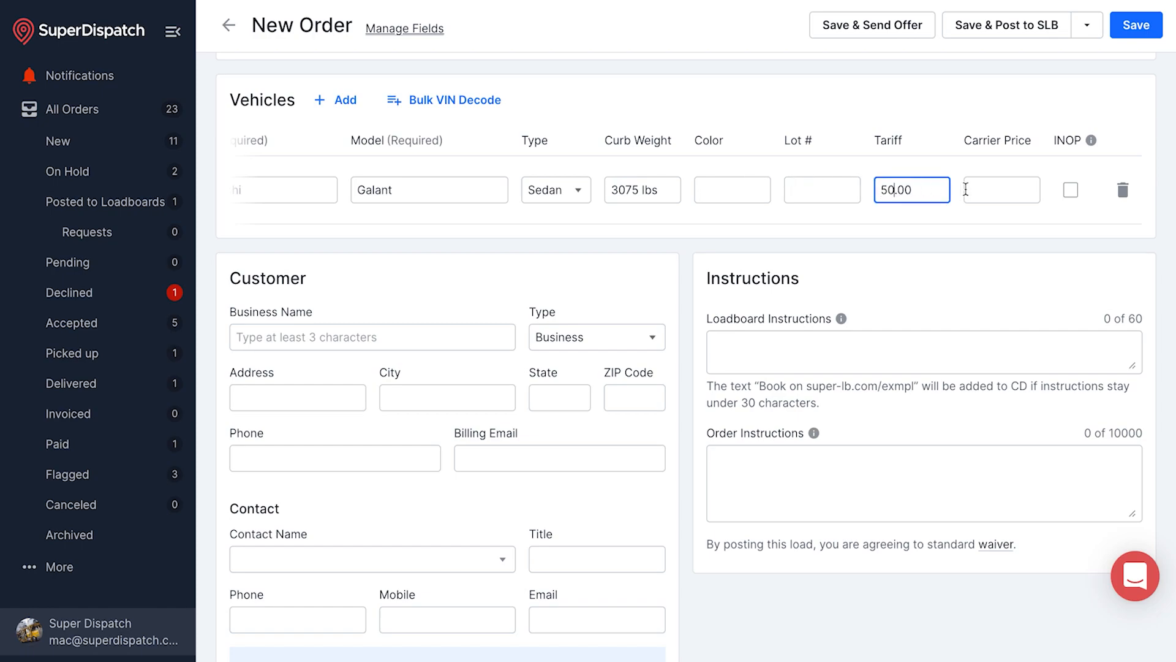
{"action": "left_click", "coordinate": [985, 191]}
{"action": "type", "text": "100.00"}
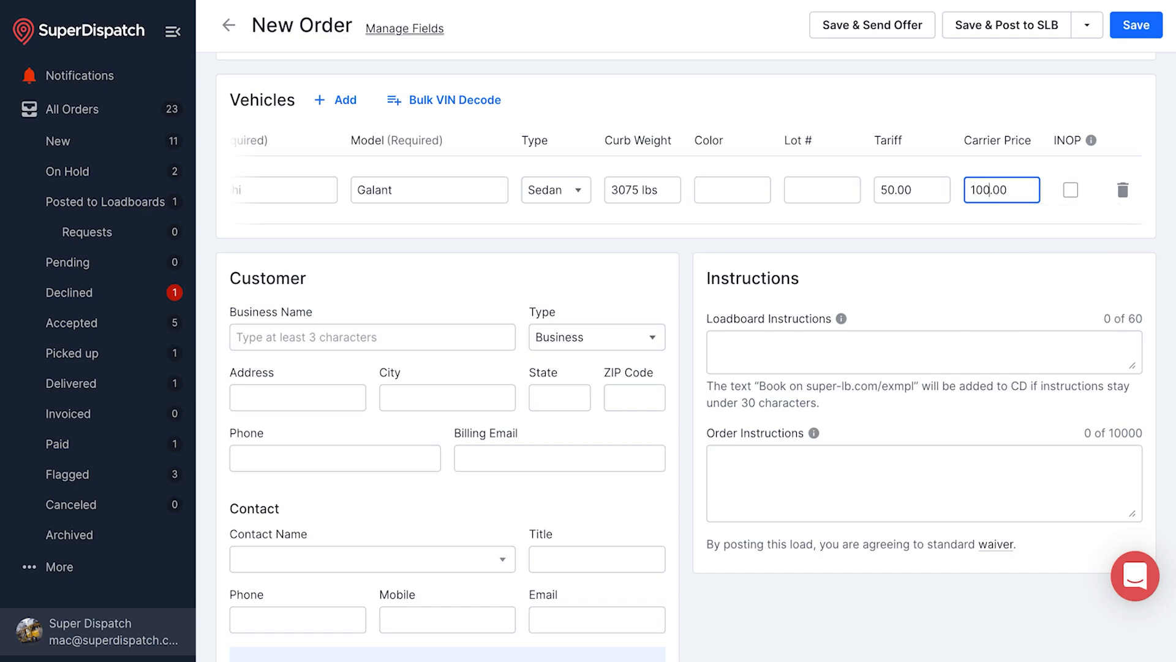
{"action": "left_click", "coordinate": [1071, 192]}
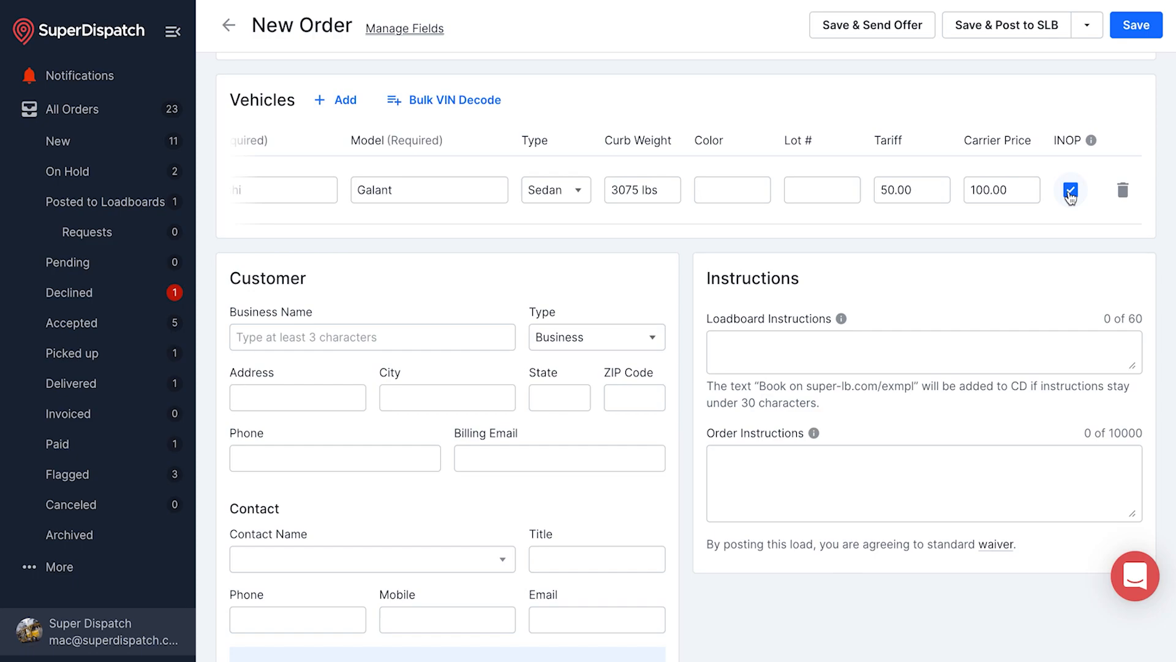
{"action": "left_click", "coordinate": [1070, 191]}
{"action": "scroll", "coordinate": [889, 202], "scroll_direction": "left", "scroll_amount": 2}
{"action": "scroll", "coordinate": [888, 203], "scroll_direction": "left", "scroll_amount": 3}
{"action": "mouse_move", "coordinate": [530, 201]}
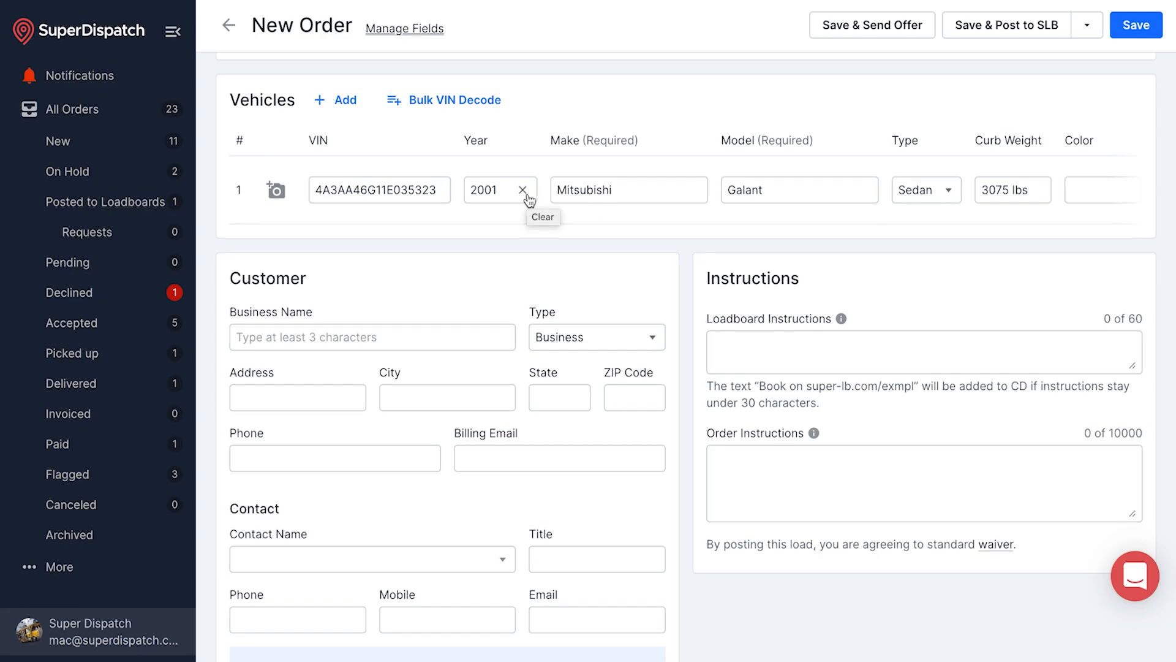
Bulk-decode the three pasted VINs with 50 tariff and 100 carrier price per vehicle
{"action": "left_click", "coordinate": [463, 109]}
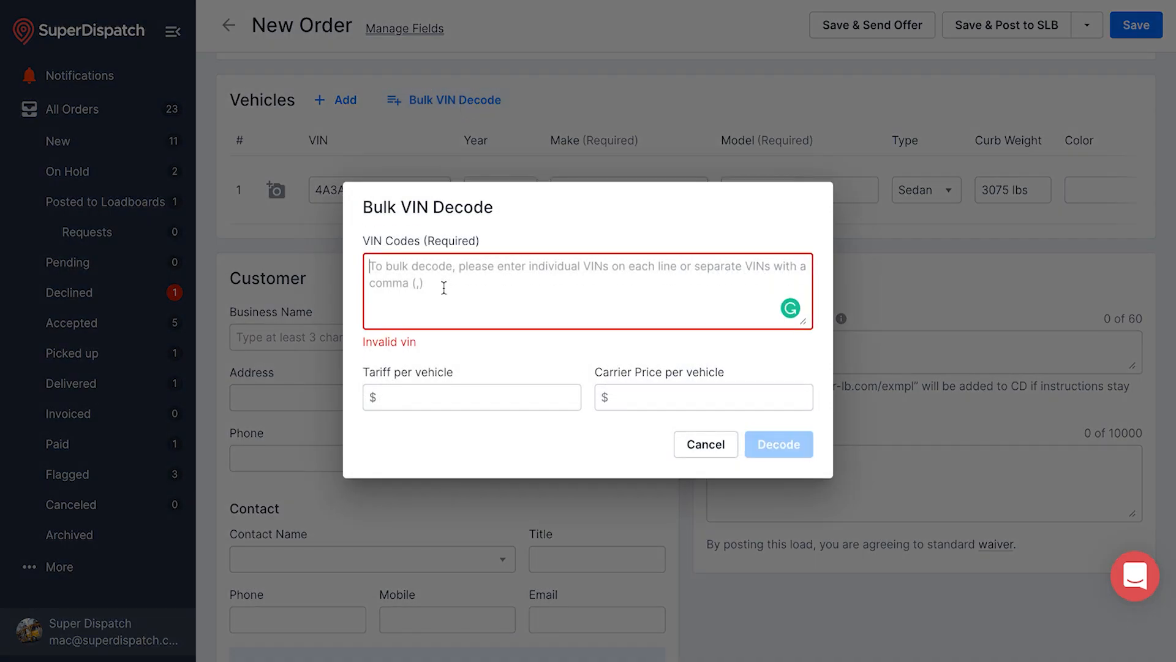
{"action": "left_click", "coordinate": [514, 392]}
{"action": "type", "text": "50"}
{"action": "left_click", "coordinate": [631, 388]}
{"action": "type", "text": "100"}
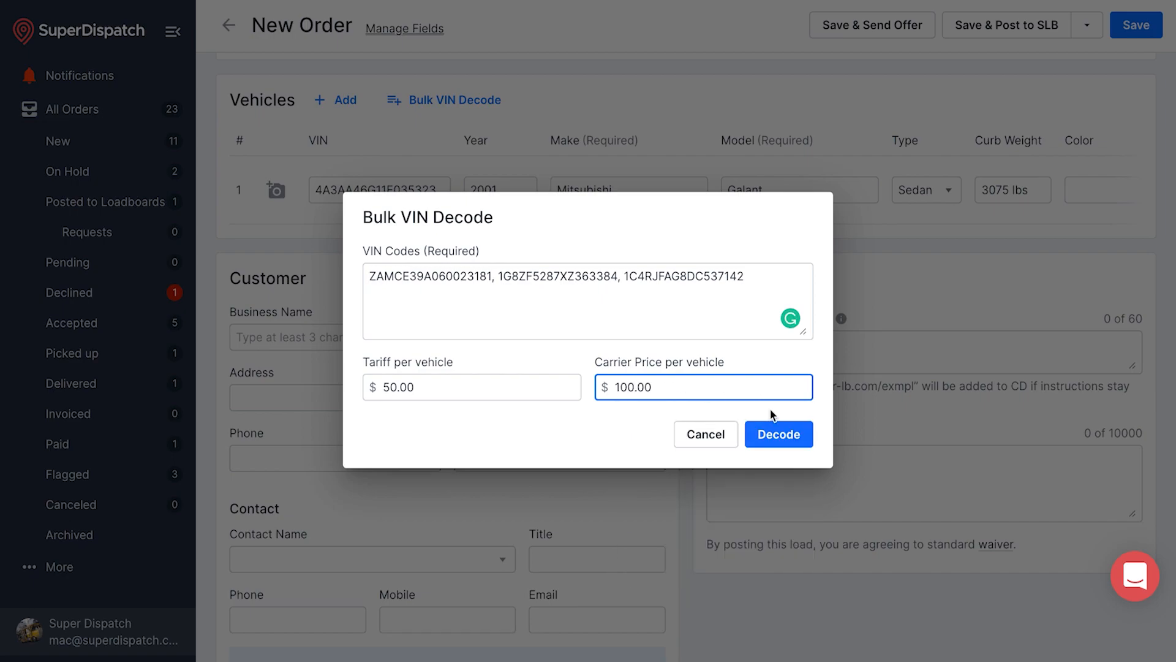
{"action": "left_click", "coordinate": [775, 436]}
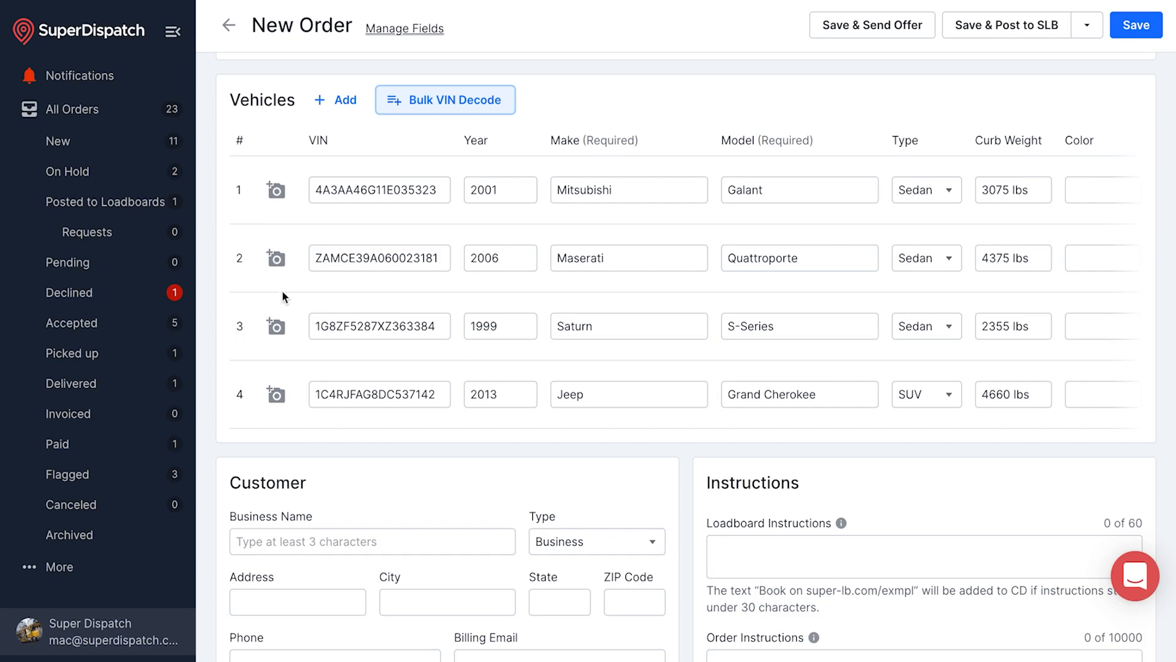
Attach chevrolet-corvette-z06-1607016574.jpeg as the photo for vehicle row 2
{"action": "left_click", "coordinate": [274, 259]}
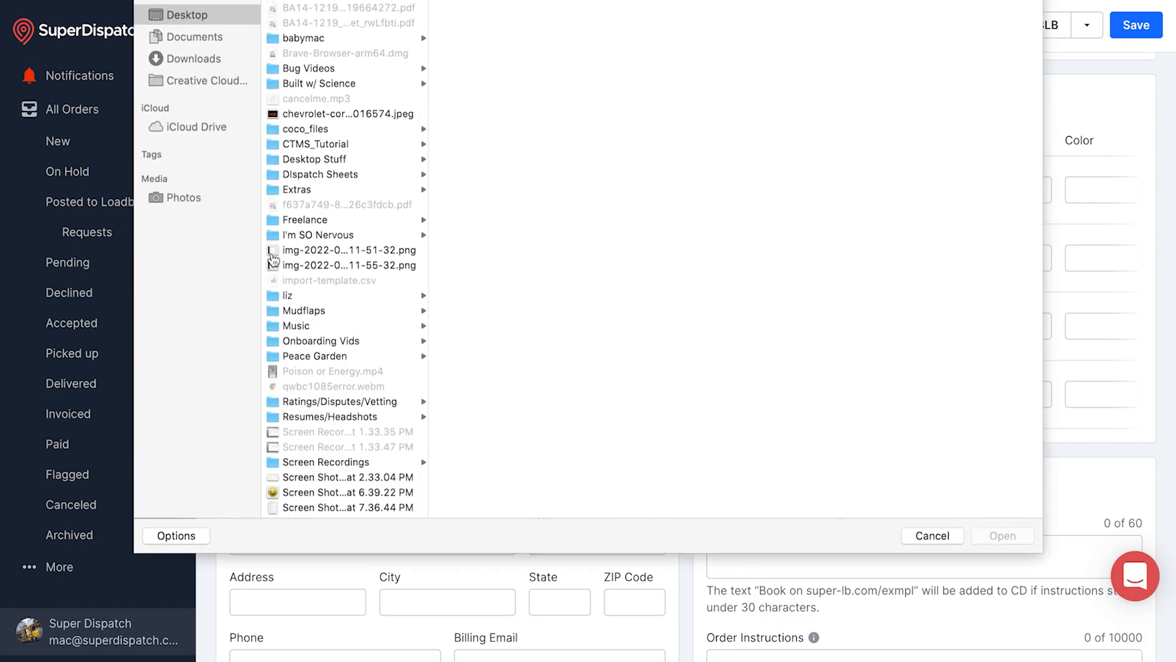
{"action": "left_click", "coordinate": [334, 115]}
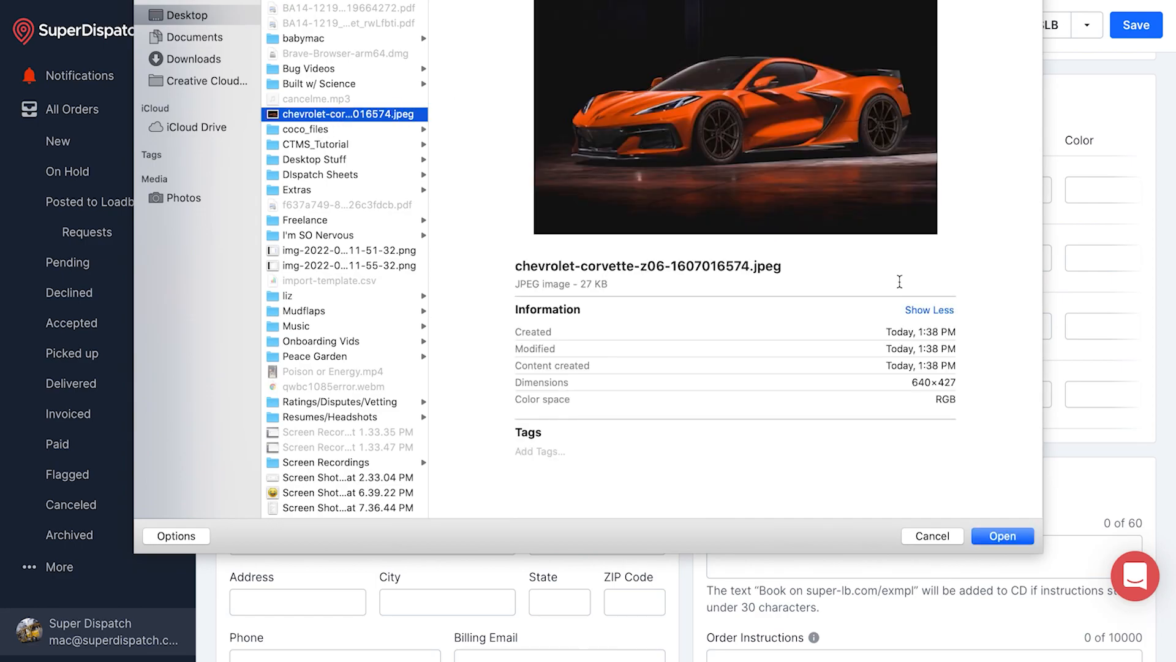
{"action": "left_click", "coordinate": [1011, 536]}
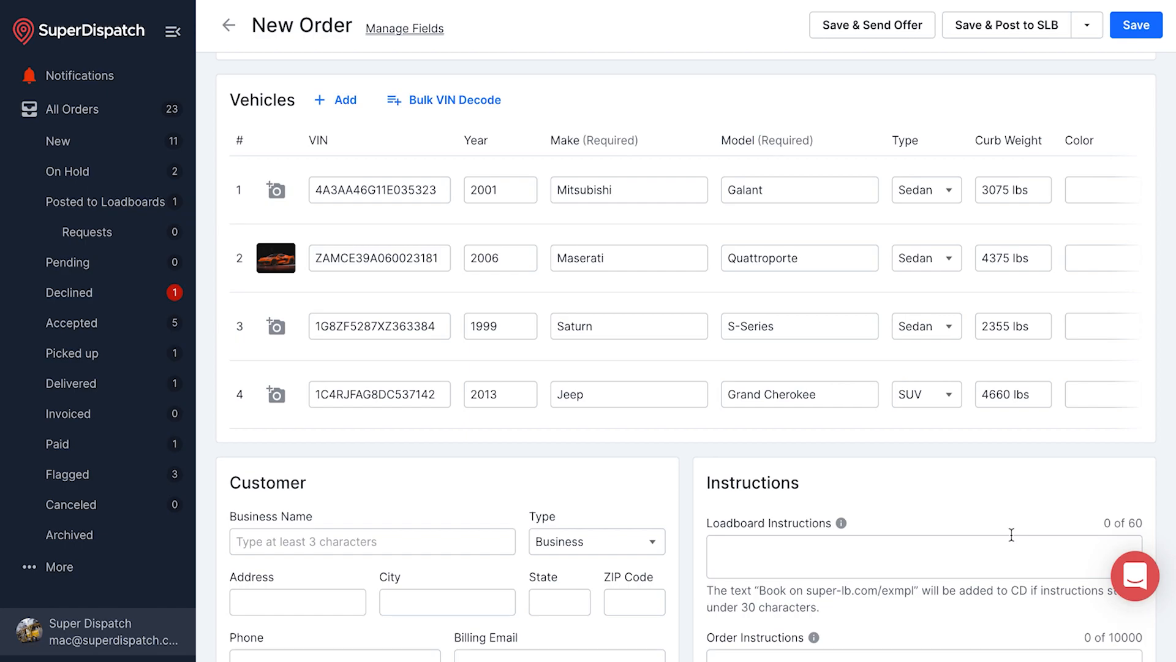
{"action": "scroll", "coordinate": [891, 439], "scroll_direction": "down", "scroll_amount": 3}
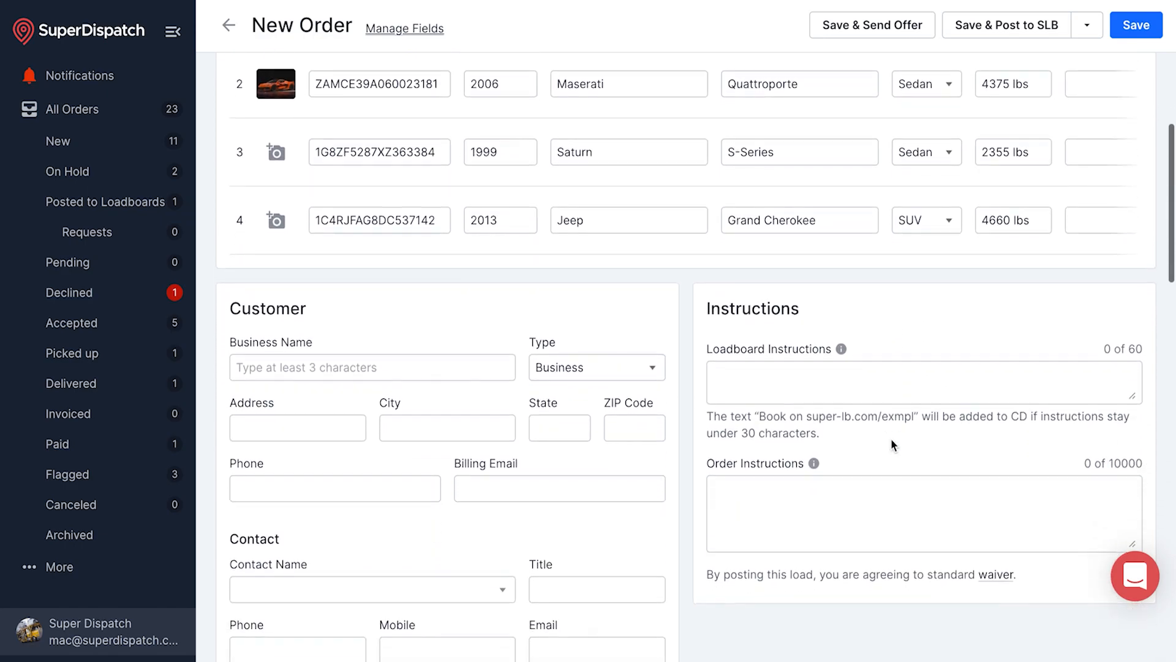
{"action": "scroll", "coordinate": [891, 439], "scroll_direction": "down", "scroll_amount": 3}
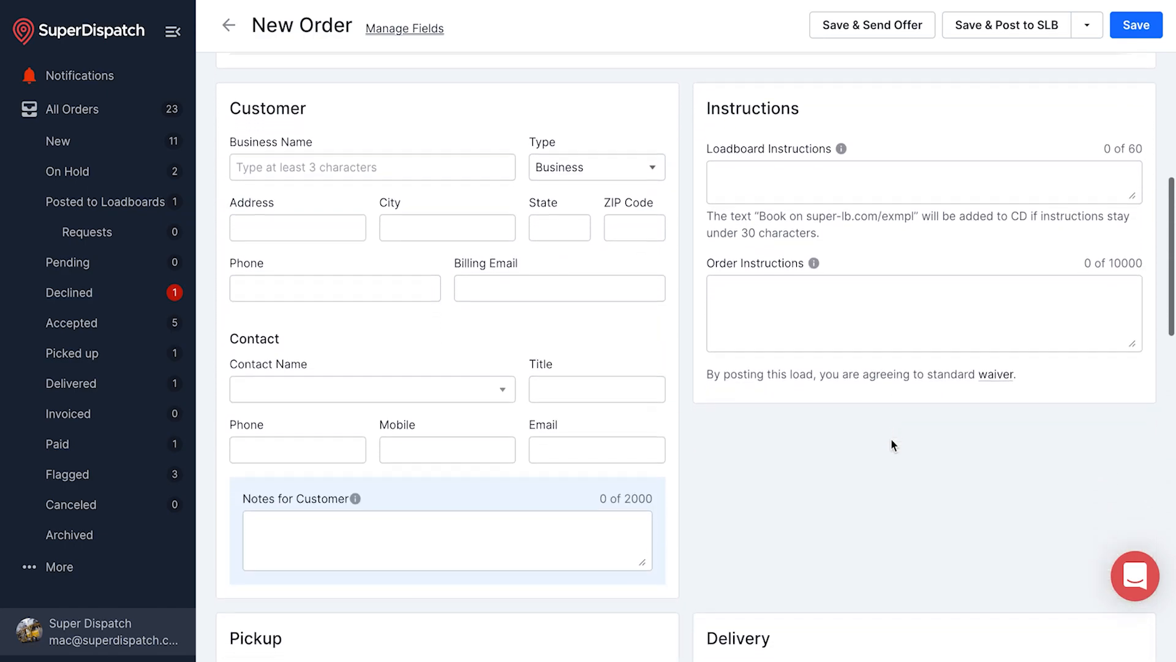
Search 'mac'' and select Mac's Auto Hauling as the customer business
{"action": "left_click", "coordinate": [368, 159]}
{"action": "type", "text": "mac'"}
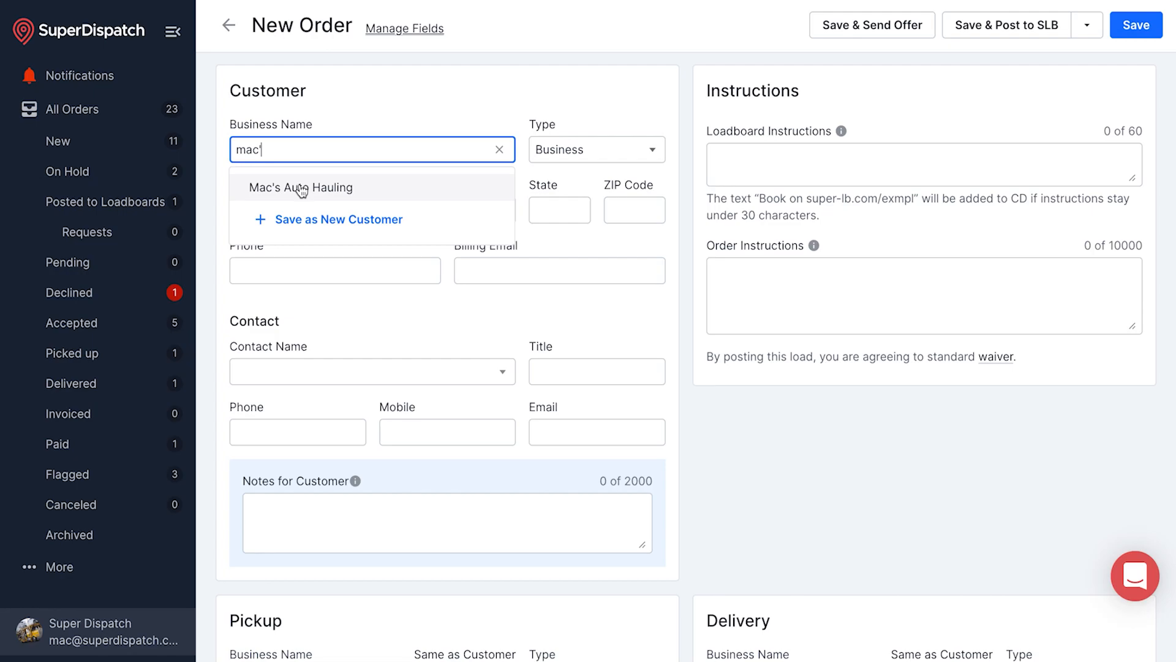
{"action": "left_click", "coordinate": [302, 190]}
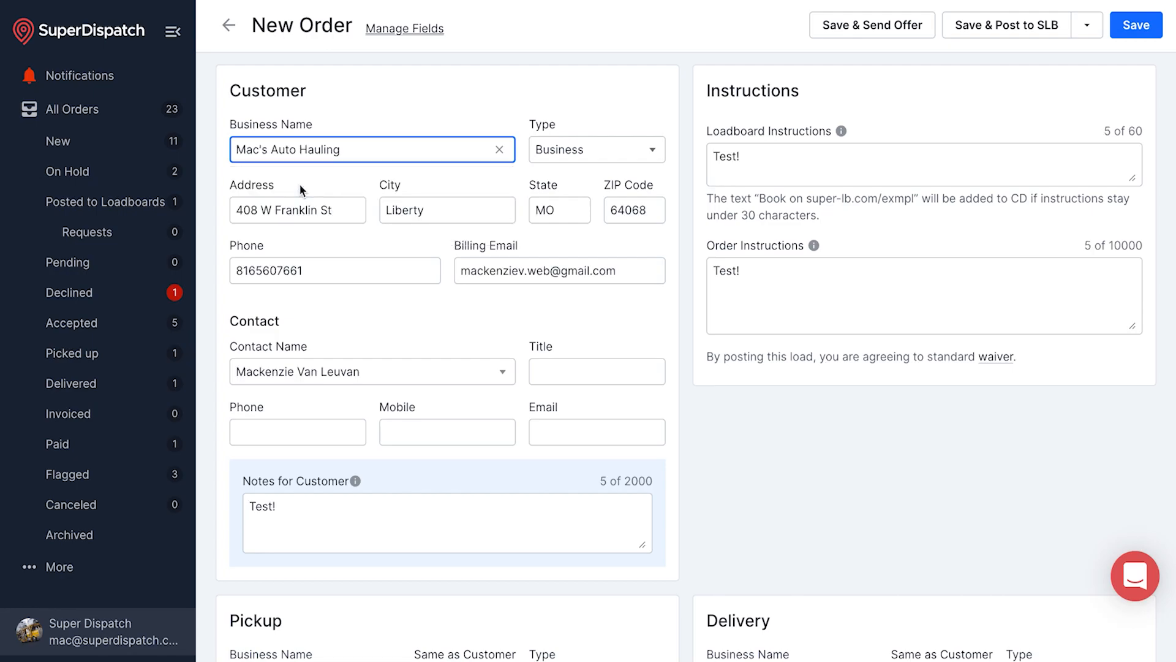
{"action": "scroll", "coordinate": [388, 316], "scroll_direction": "down", "scroll_amount": 2}
{"action": "scroll", "coordinate": [388, 316], "scroll_direction": "up", "scroll_amount": 1}
{"action": "scroll", "coordinate": [388, 317], "scroll_direction": "up", "scroll_amount": 1}
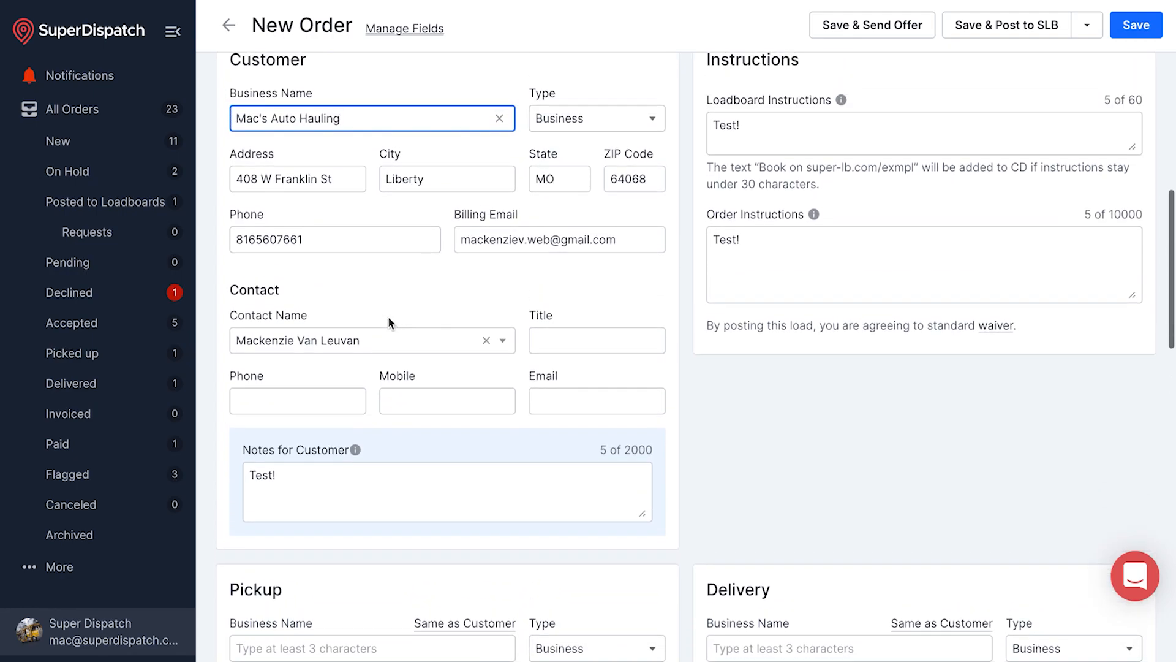
Review the filled-in loadboard and order instructions, both reading 'Test!'
{"action": "left_click", "coordinate": [785, 137]}
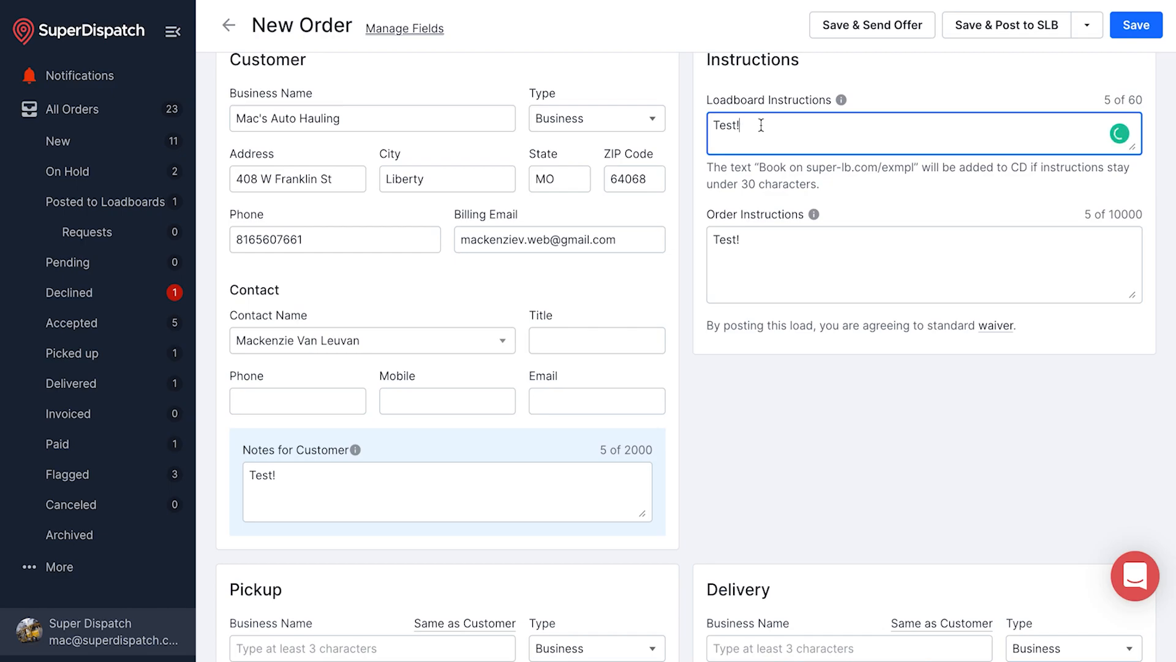
{"action": "left_click", "coordinate": [768, 235]}
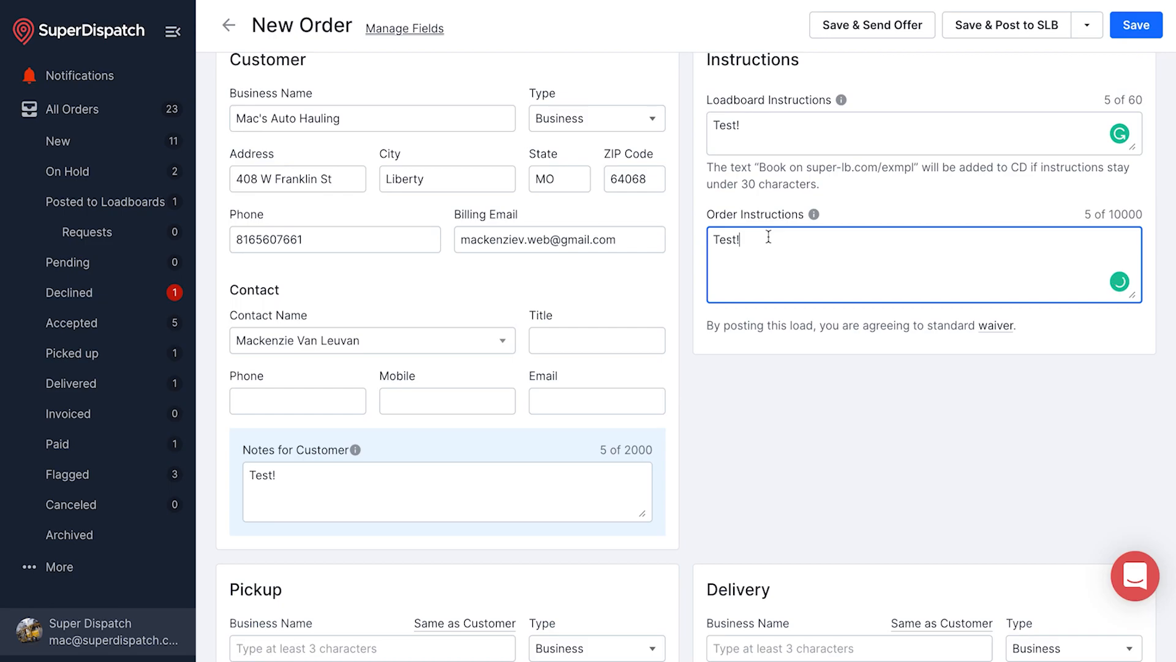
{"action": "left_click", "coordinate": [859, 184]}
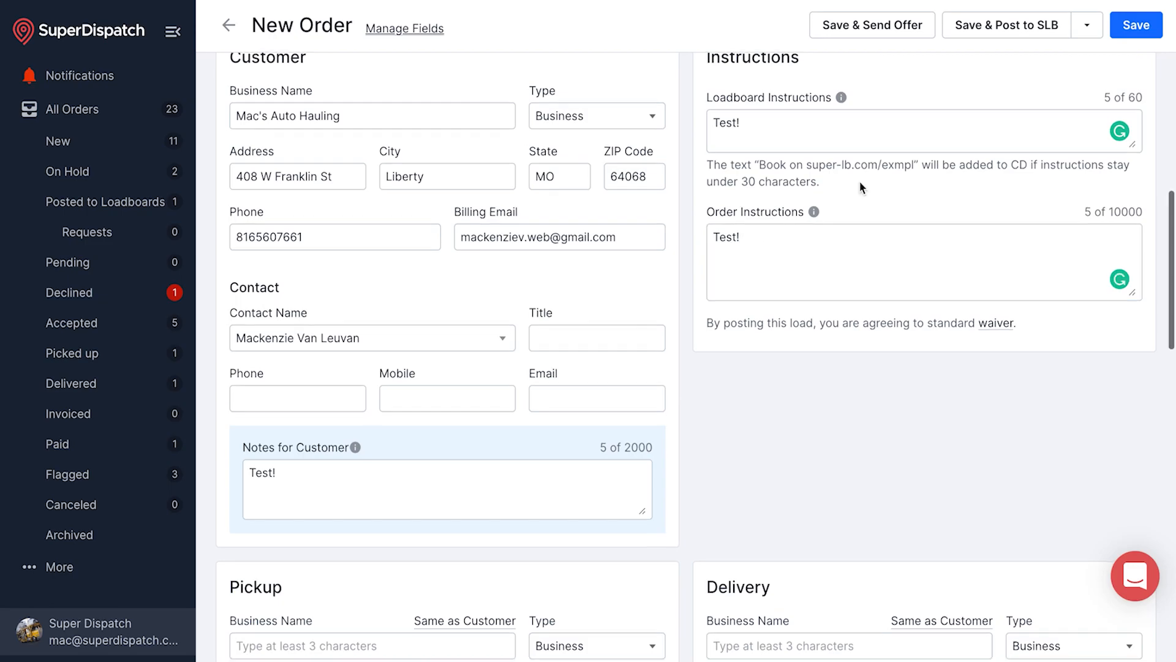
{"action": "scroll", "coordinate": [760, 208], "scroll_direction": "down", "scroll_amount": 3}
{"action": "scroll", "coordinate": [667, 243], "scroll_direction": "down", "scroll_amount": 5}
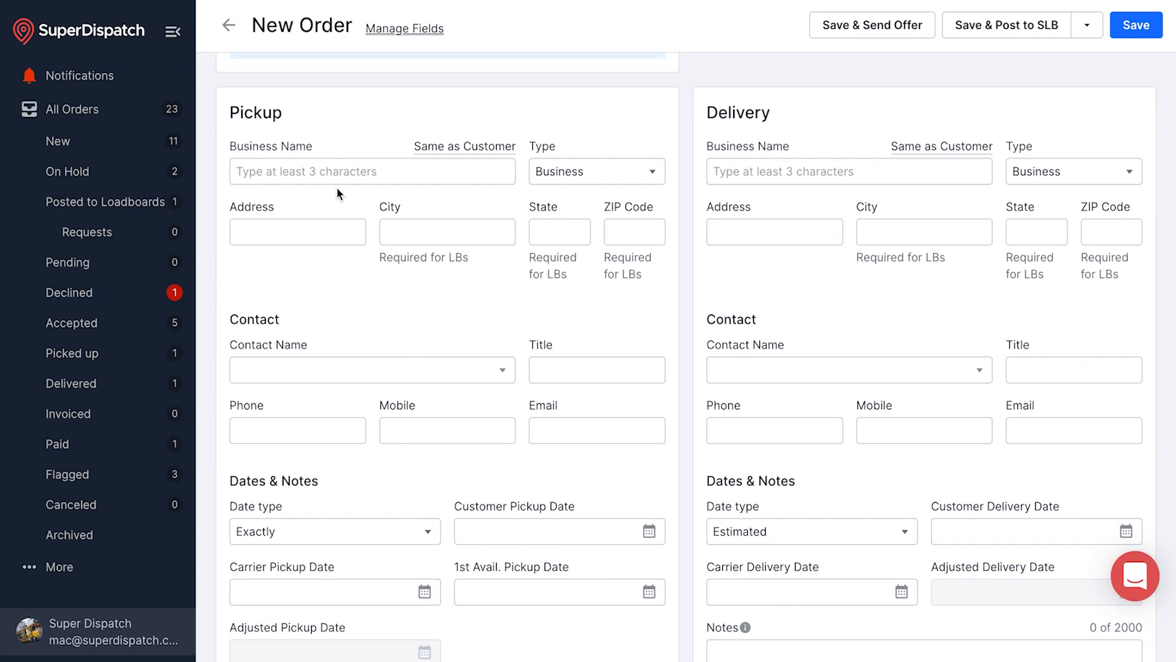
Choose BEN'S DEALER as the pickup business and change its state to MO
{"action": "left_click", "coordinate": [326, 174]}
{"action": "type", "text": "ben"}
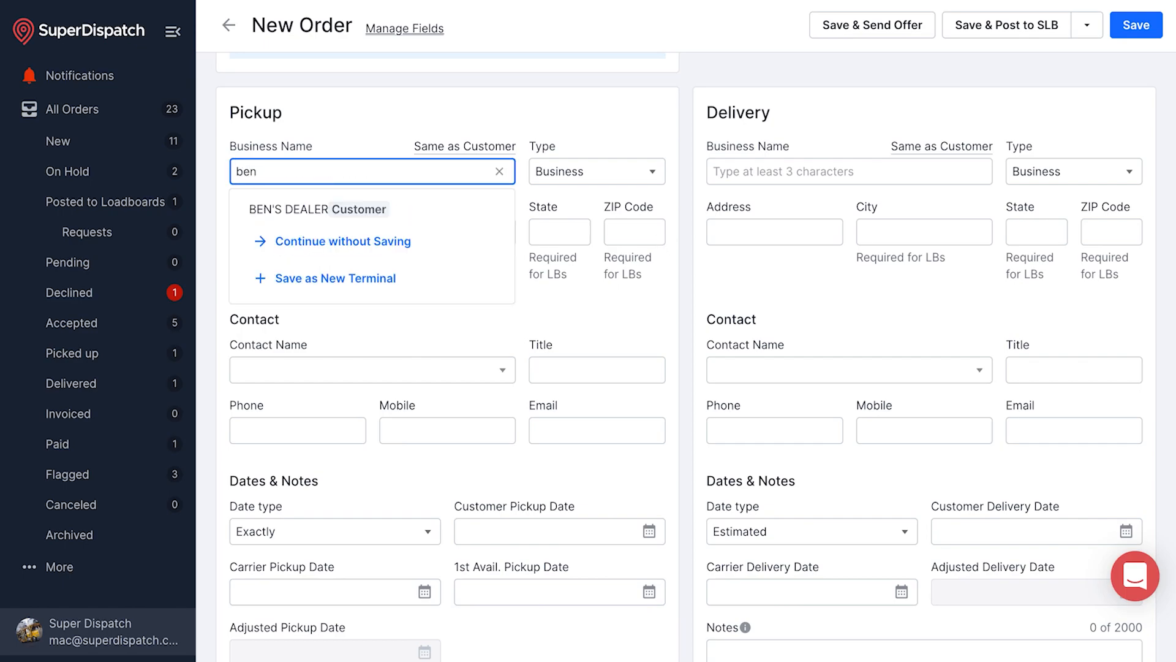
{"action": "left_click", "coordinate": [337, 208]}
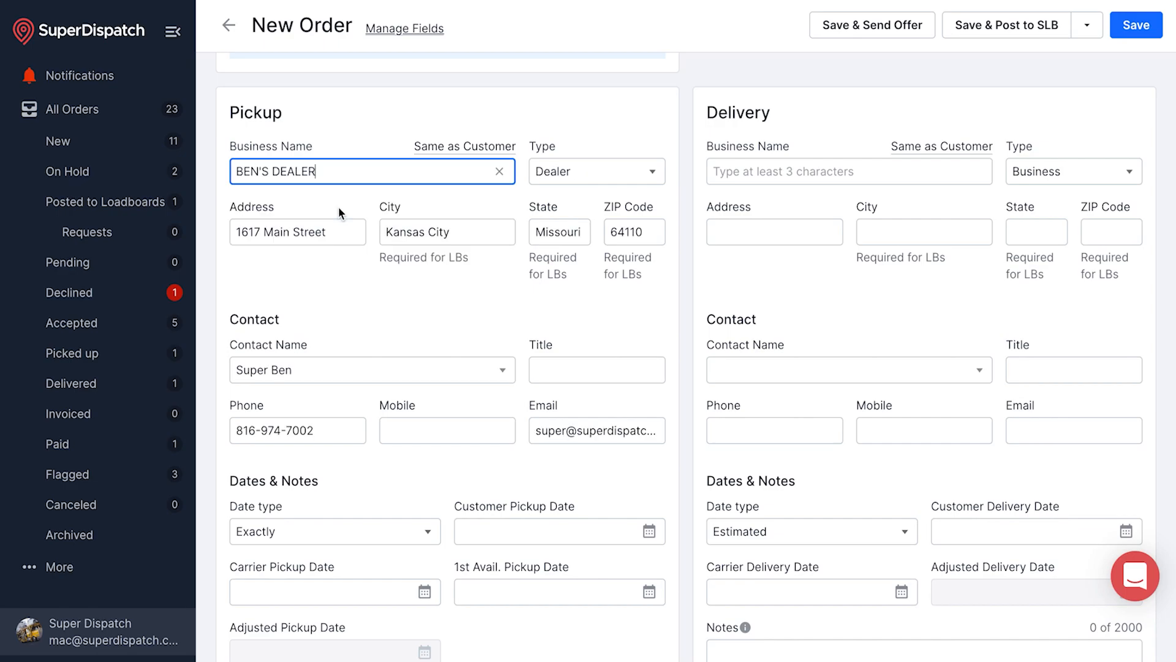
{"action": "left_click", "coordinate": [560, 234]}
{"action": "type", "text": "MO"}
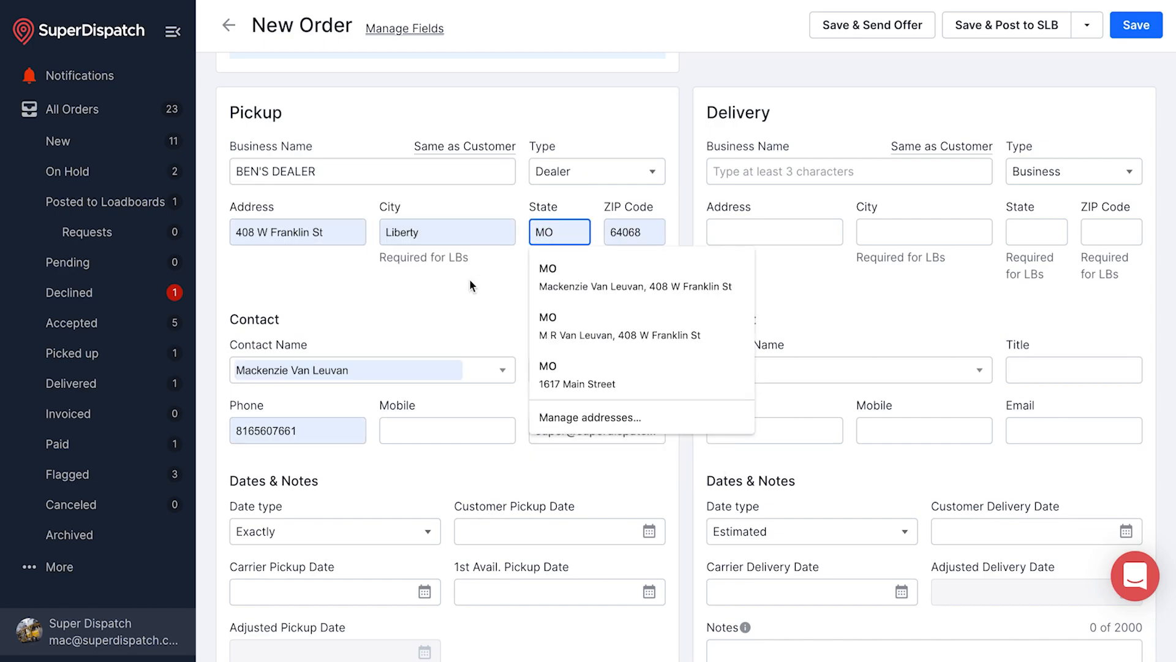
{"action": "left_click", "coordinate": [466, 289]}
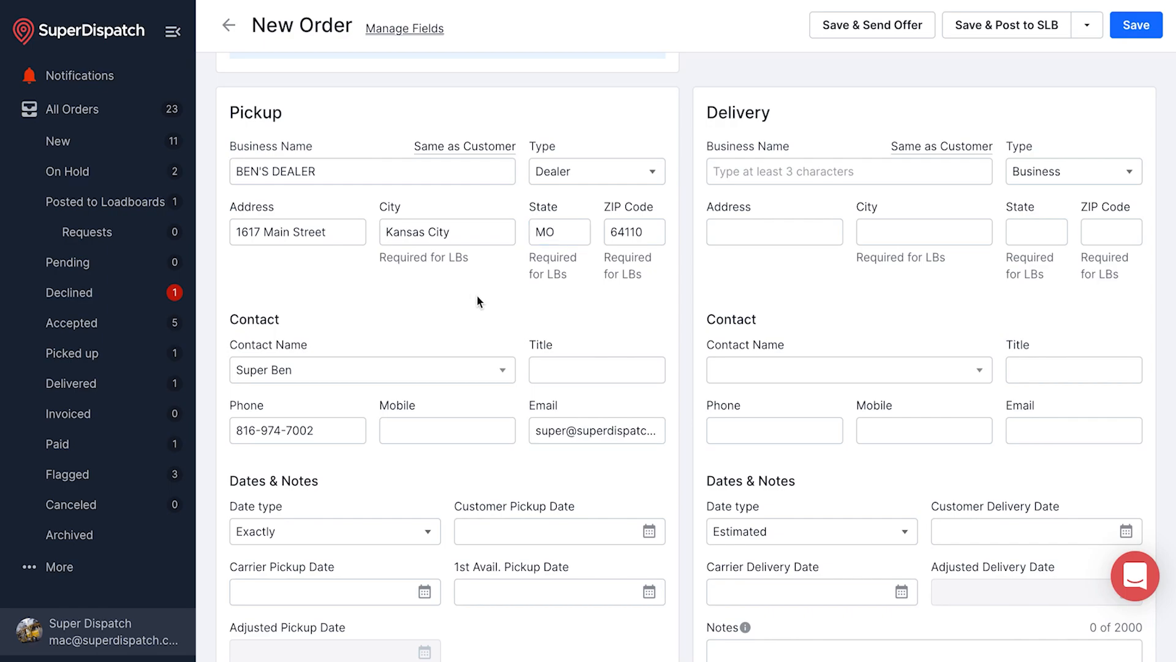
{"action": "scroll", "coordinate": [479, 299], "scroll_direction": "down", "scroll_amount": 2}
{"action": "scroll", "coordinate": [498, 329], "scroll_direction": "up", "scroll_amount": 1}
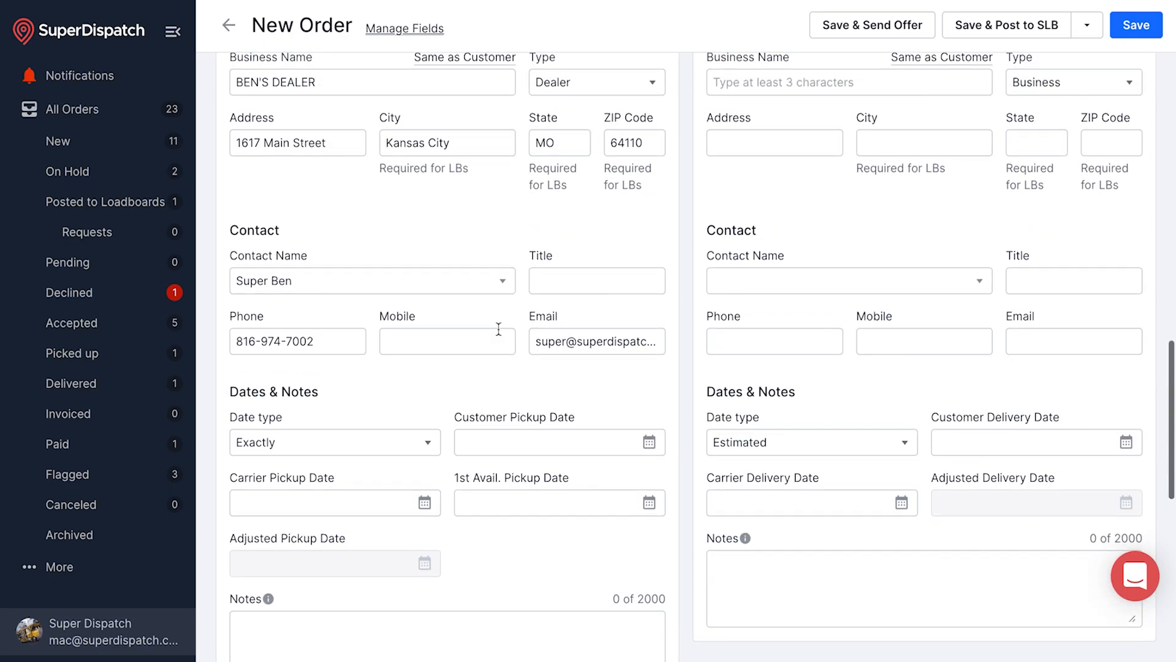
Keep the pickup date type Exactly and set the pickup date to Feb 28, 2022
{"action": "left_click", "coordinate": [427, 451]}
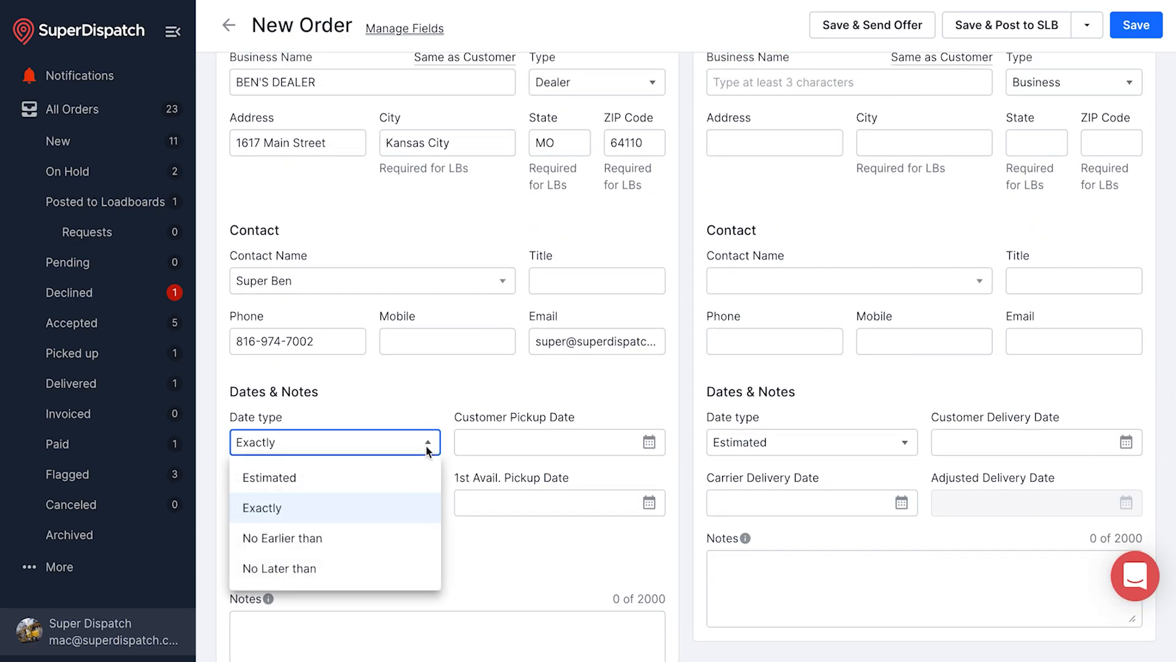
{"action": "left_click", "coordinate": [384, 510]}
{"action": "left_click", "coordinate": [648, 443]}
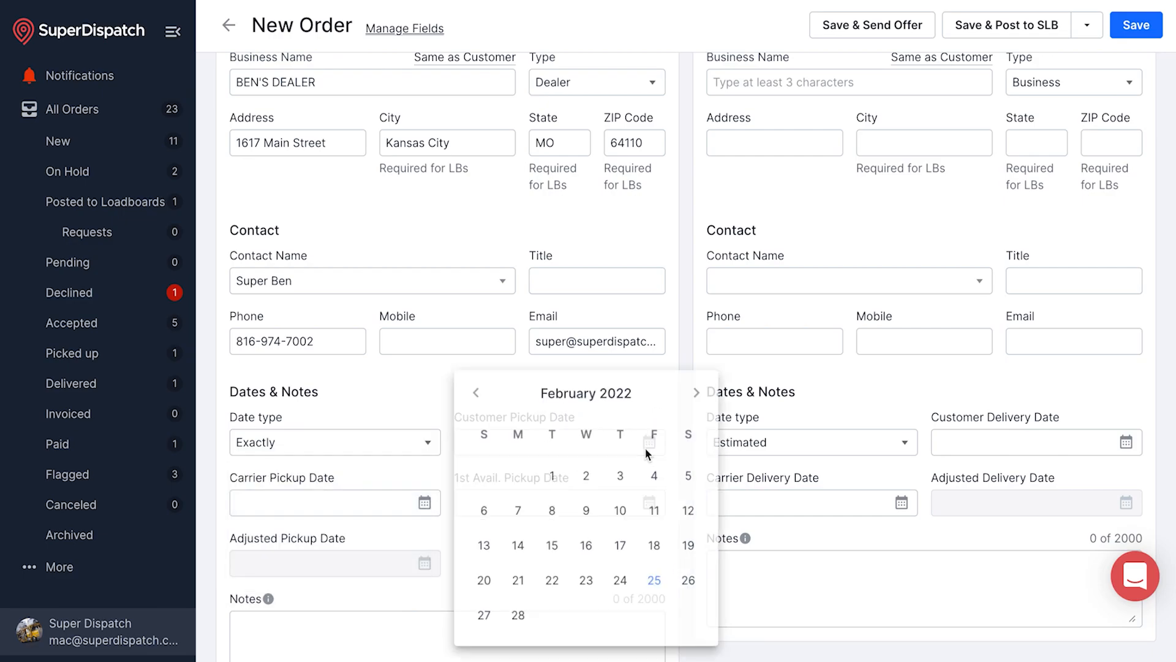
{"action": "left_click", "coordinate": [519, 620]}
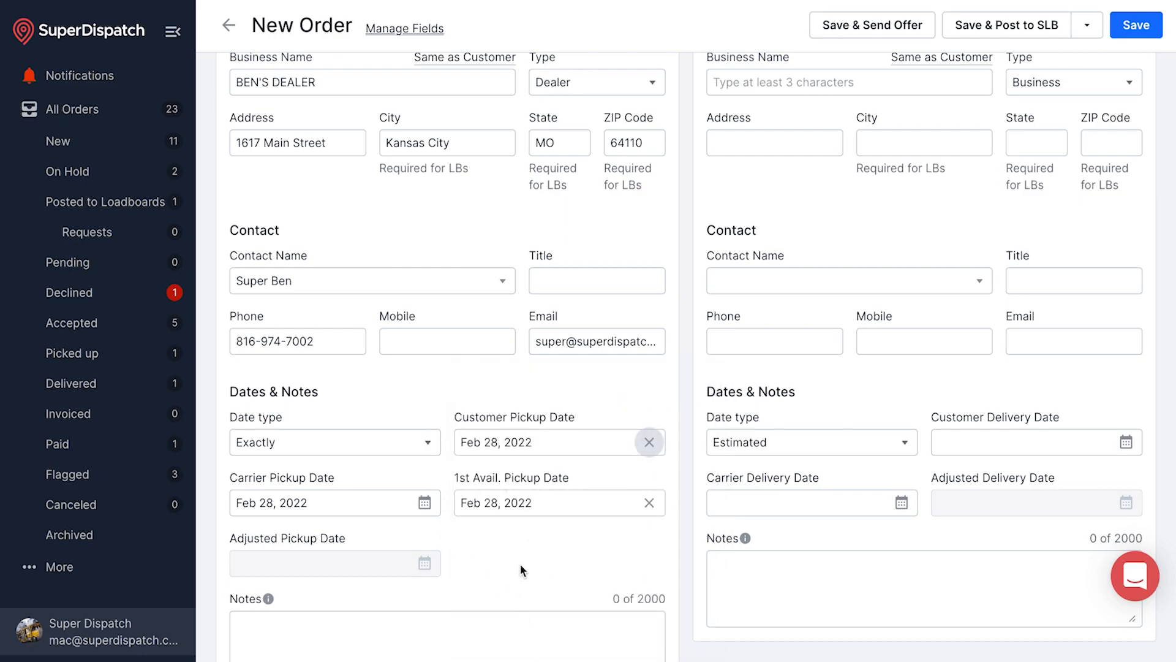
{"action": "scroll", "coordinate": [520, 564], "scroll_direction": "down", "scroll_amount": 1}
{"action": "scroll", "coordinate": [521, 564], "scroll_direction": "up", "scroll_amount": 2}
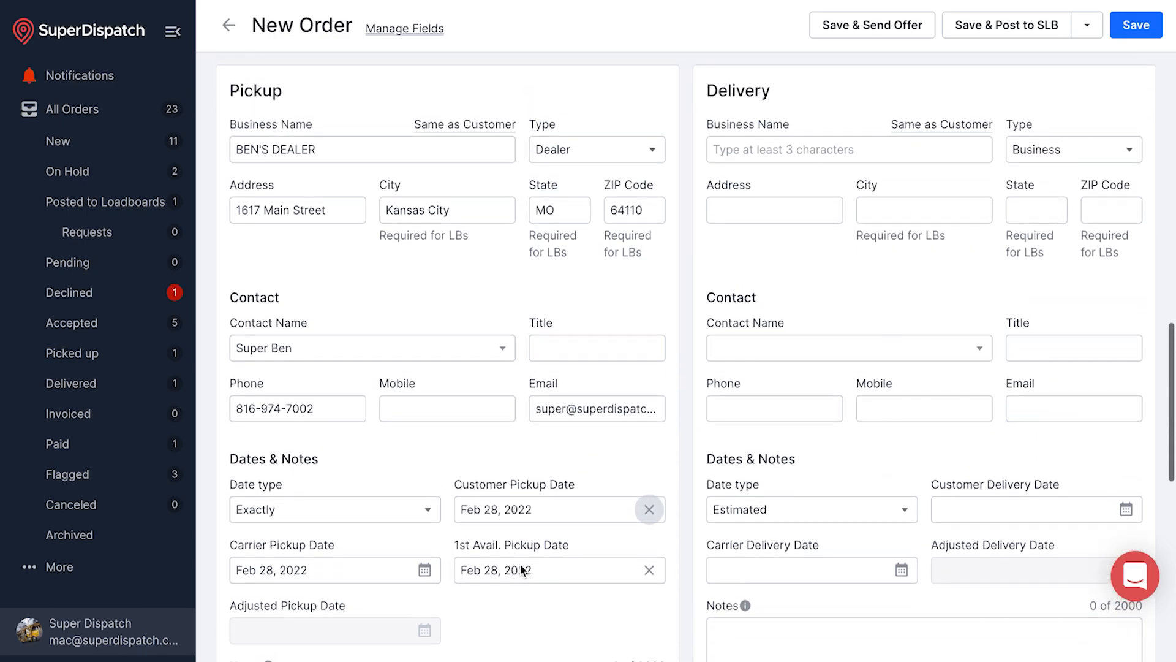
Choose JOE'S SALVAGE as the delivery business and change its state to KS
{"action": "left_click", "coordinate": [737, 160]}
{"action": "type", "text": "Joe"}
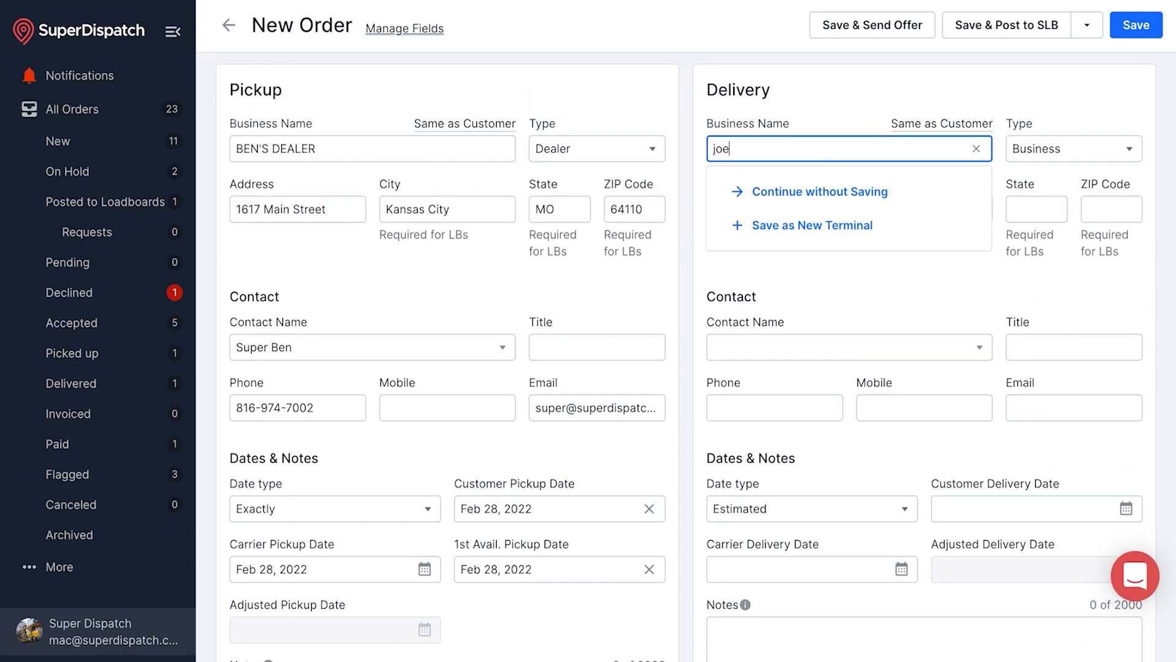
{"action": "key", "text": "Return"}
{"action": "double_click", "coordinate": [1035, 209]}
{"action": "type", "text": "KS"}
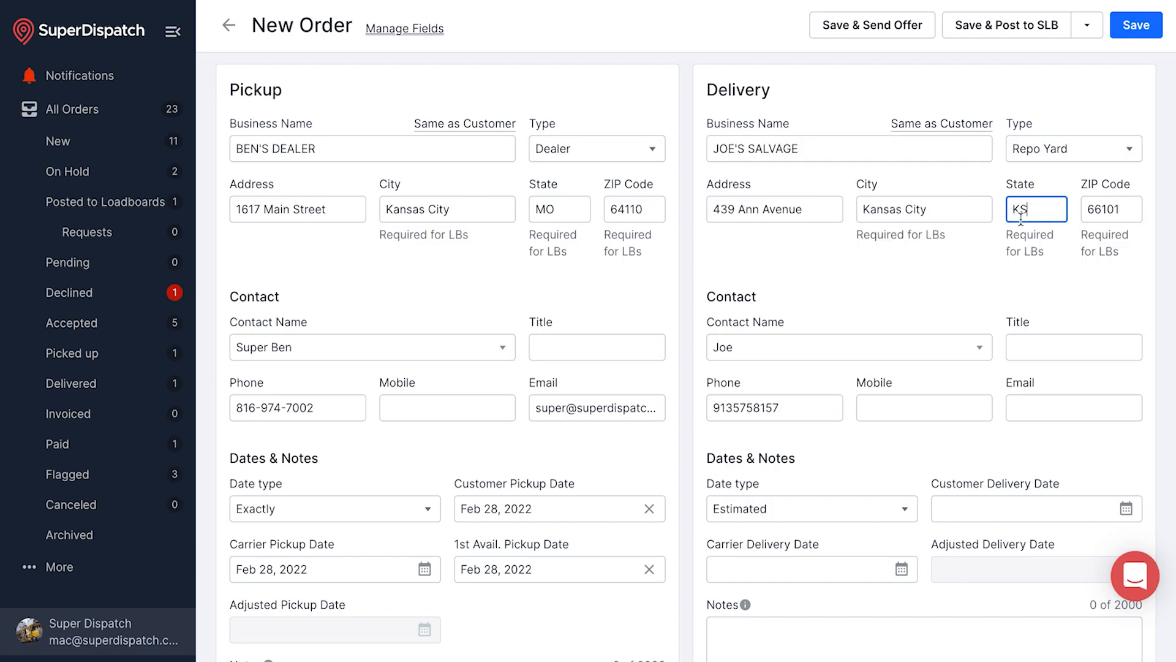
{"action": "scroll", "coordinate": [954, 273], "scroll_direction": "down", "scroll_amount": 2}
{"action": "scroll", "coordinate": [955, 273], "scroll_direction": "down", "scroll_amount": 1}
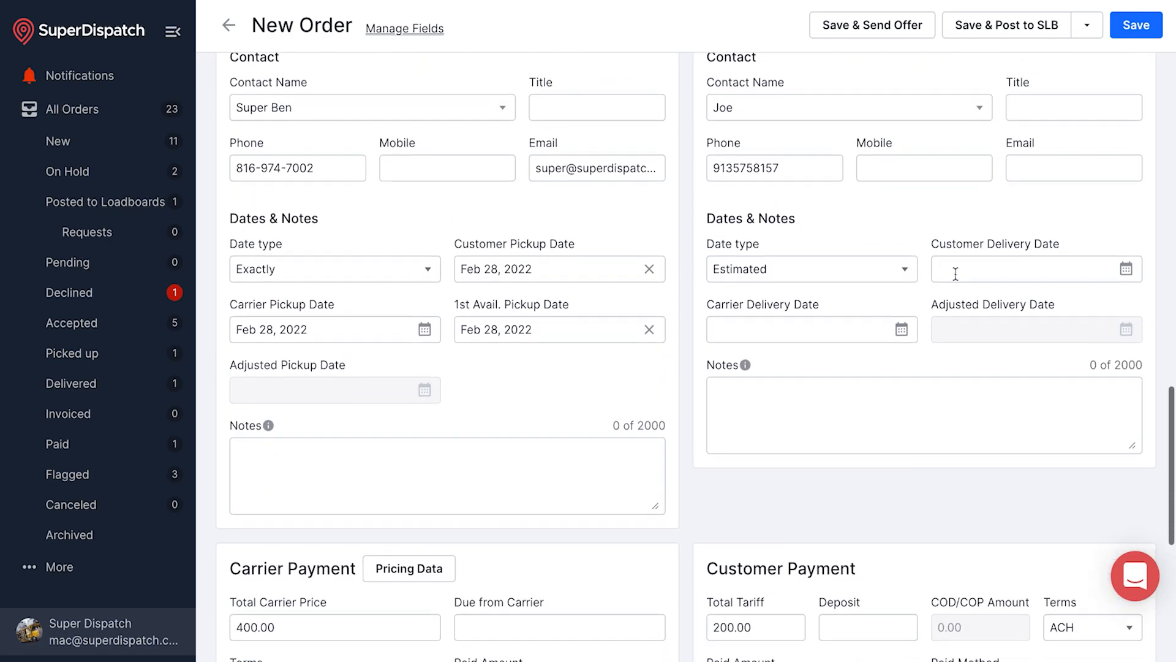
Set the delivery date type to Exactly with a delivery date of Mar 07, 2022
{"action": "left_click", "coordinate": [901, 270]}
{"action": "left_click", "coordinate": [846, 333]}
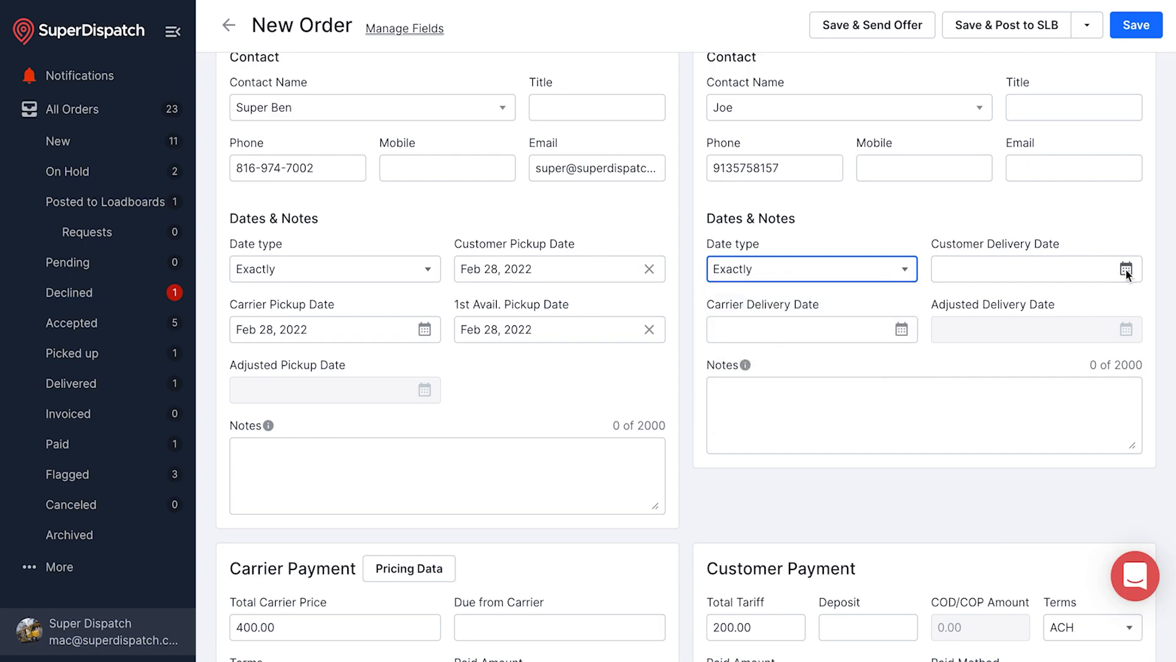
{"action": "left_click", "coordinate": [1127, 268]}
{"action": "left_click", "coordinate": [1142, 306]}
{"action": "left_click", "coordinate": [961, 424]}
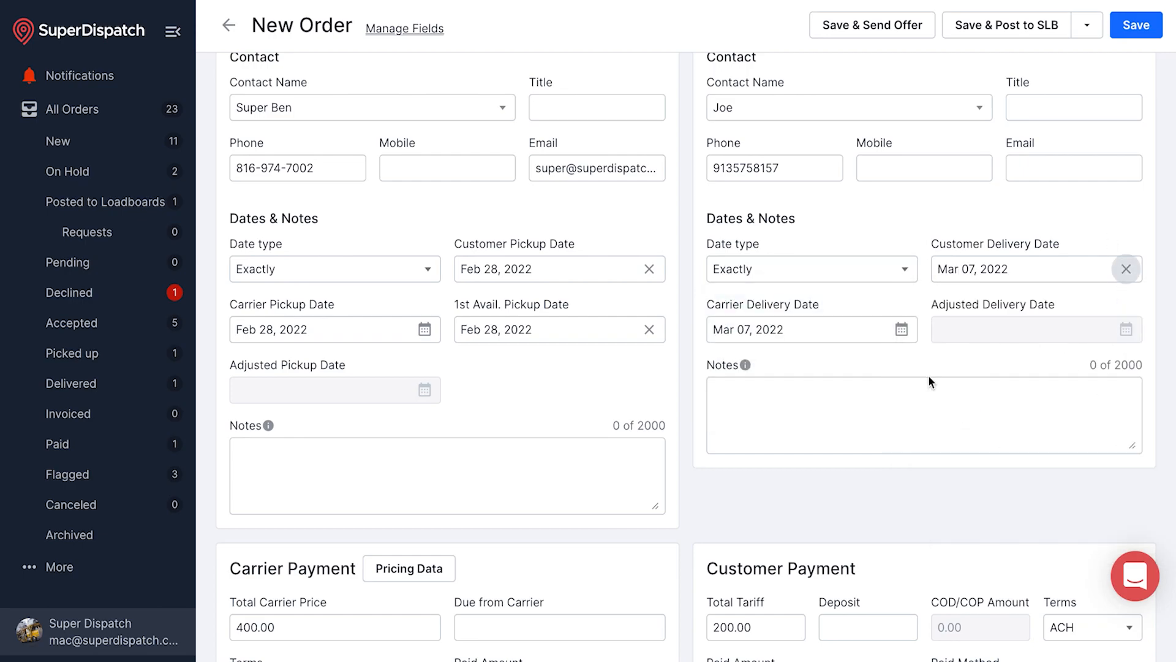
{"action": "scroll", "coordinate": [801, 425], "scroll_direction": "down", "scroll_amount": 6}
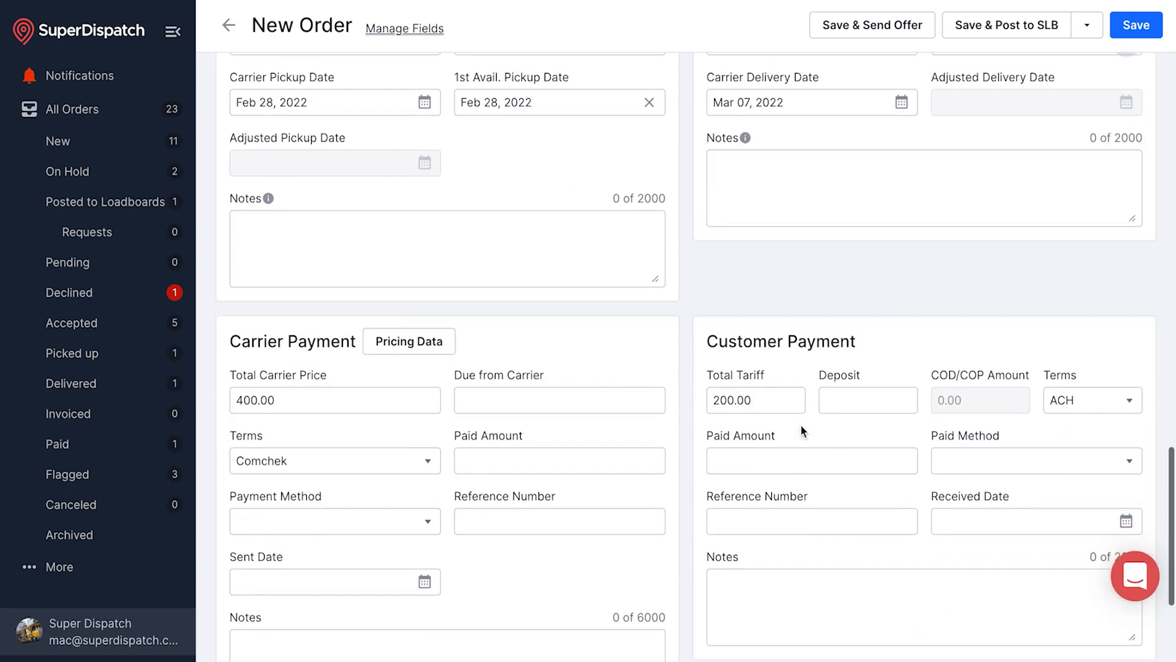
{"action": "left_click", "coordinate": [377, 196]}
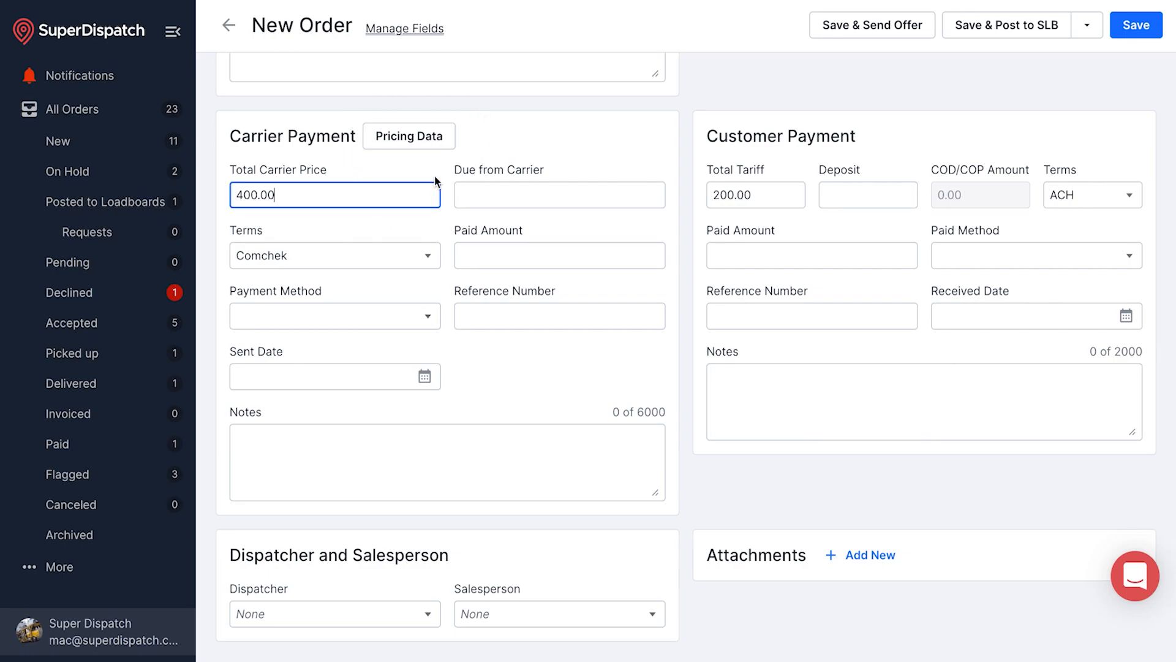
Open the route's pricing data and scroll through its estimates and recent moves
{"action": "left_click", "coordinate": [401, 138]}
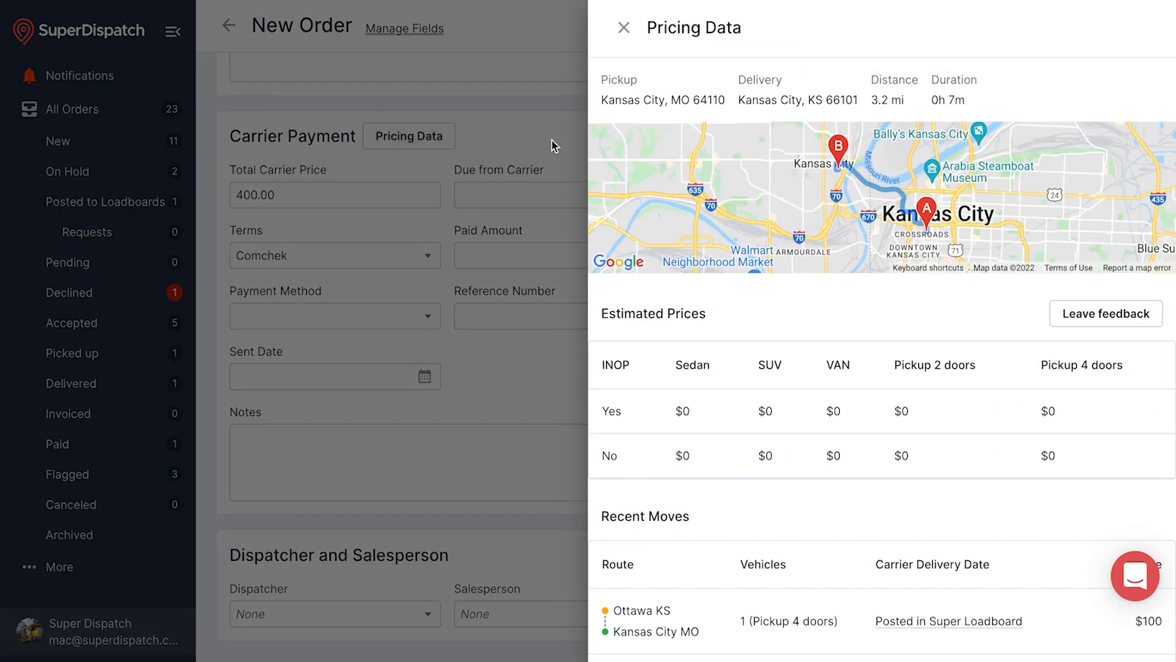
{"action": "scroll", "coordinate": [739, 320], "scroll_direction": "down", "scroll_amount": 2}
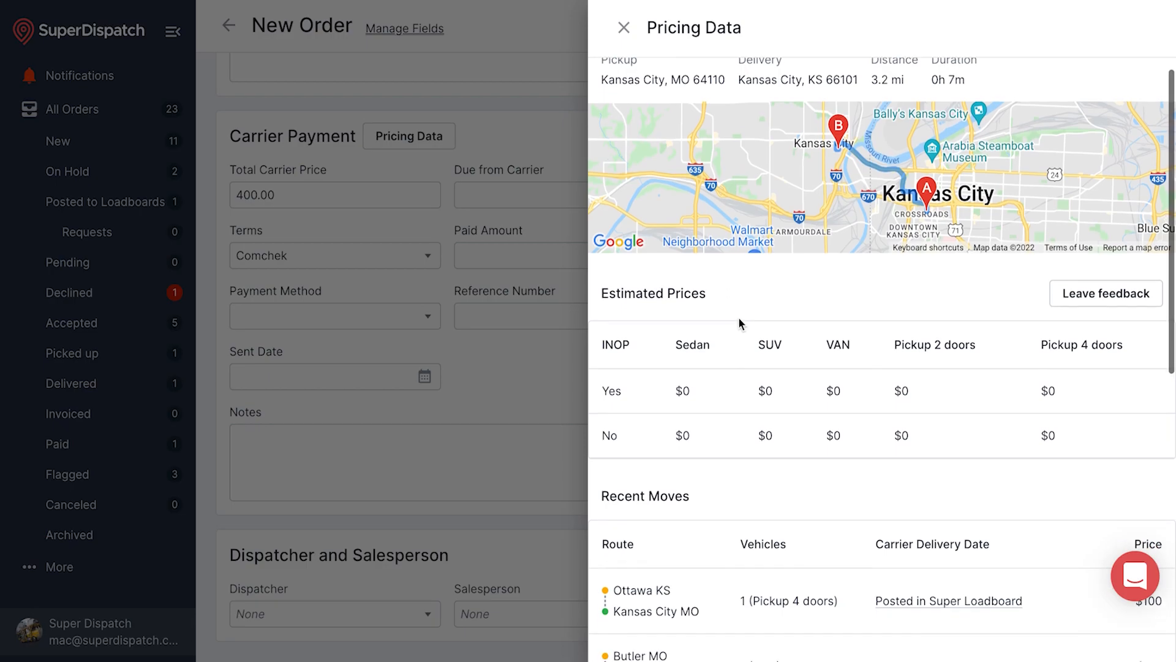
{"action": "scroll", "coordinate": [740, 324], "scroll_direction": "down", "scroll_amount": 1}
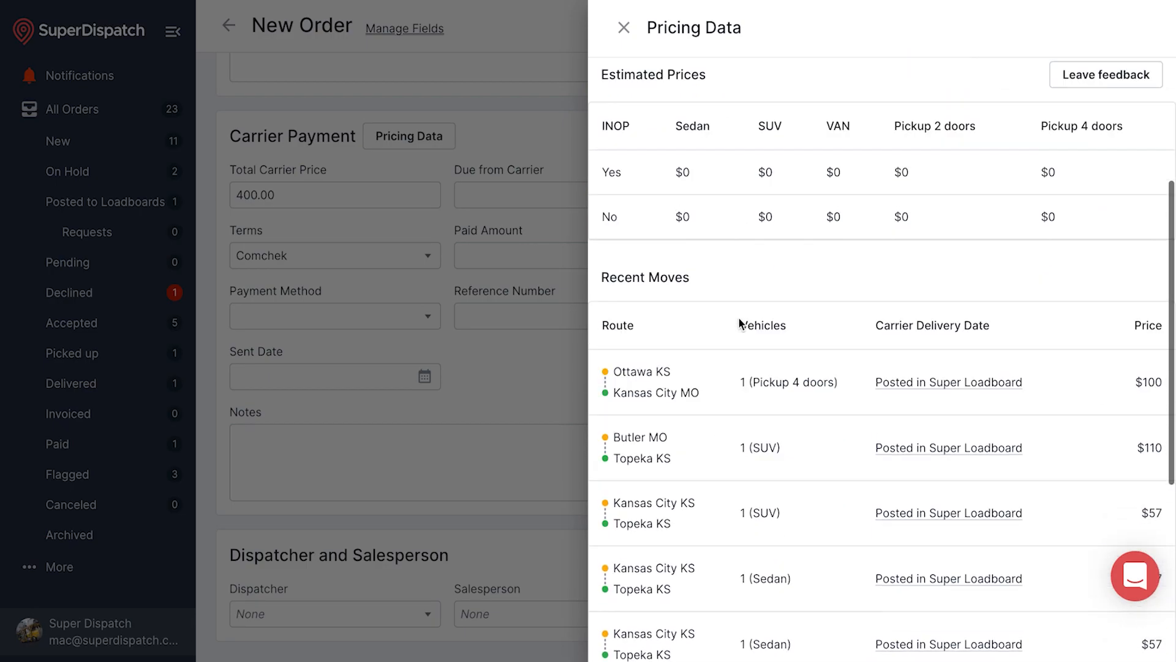
{"action": "scroll", "coordinate": [740, 324], "scroll_direction": "down", "scroll_amount": 1}
{"action": "scroll", "coordinate": [740, 323], "scroll_direction": "down", "scroll_amount": 2}
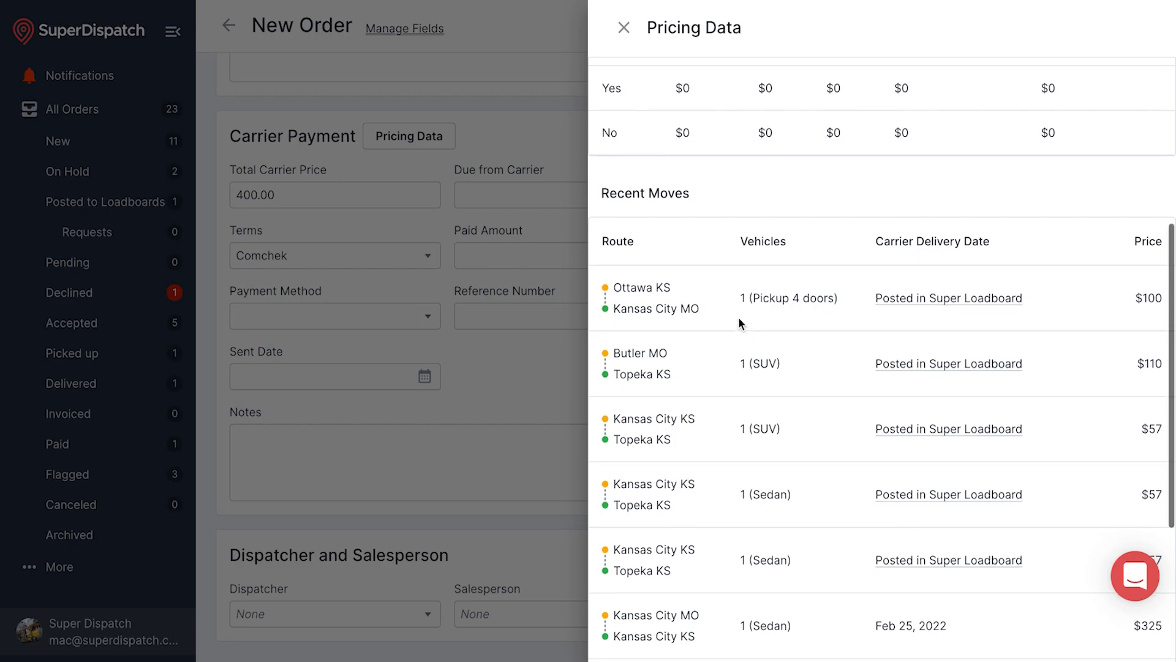
{"action": "scroll", "coordinate": [739, 320], "scroll_direction": "down", "scroll_amount": 1}
{"action": "scroll", "coordinate": [740, 320], "scroll_direction": "up", "scroll_amount": 6}
{"action": "scroll", "coordinate": [739, 324], "scroll_direction": "up", "scroll_amount": 2}
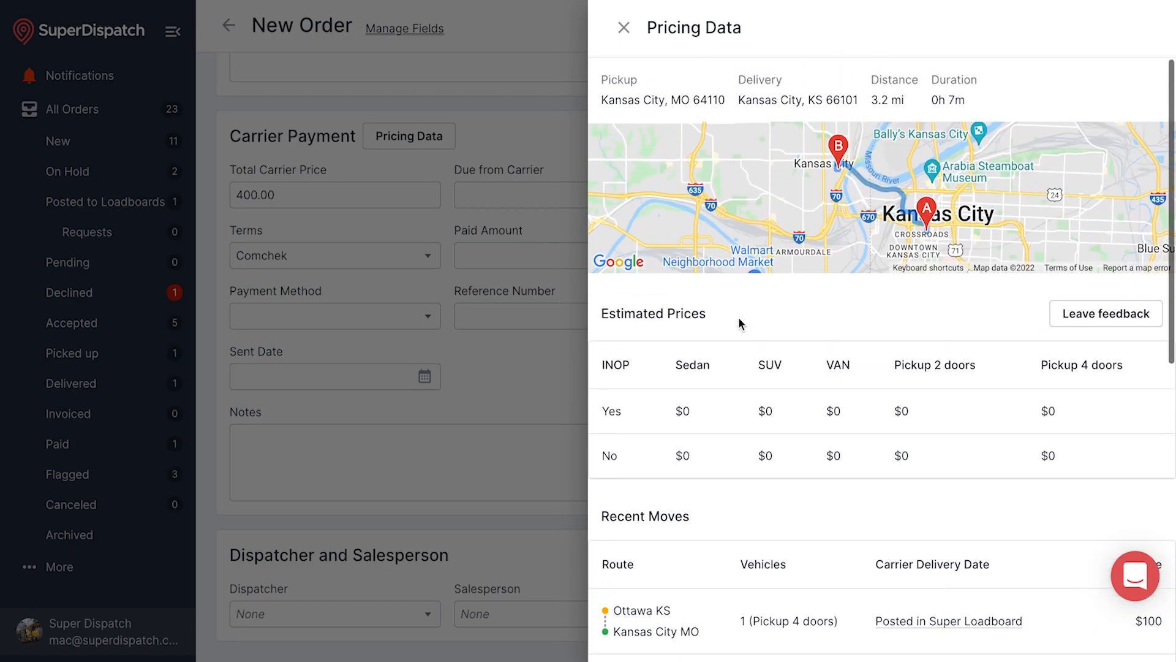
Open and dismiss the price-estimate feedback form, then close the Pricing Data panel
{"action": "left_click", "coordinate": [1102, 325]}
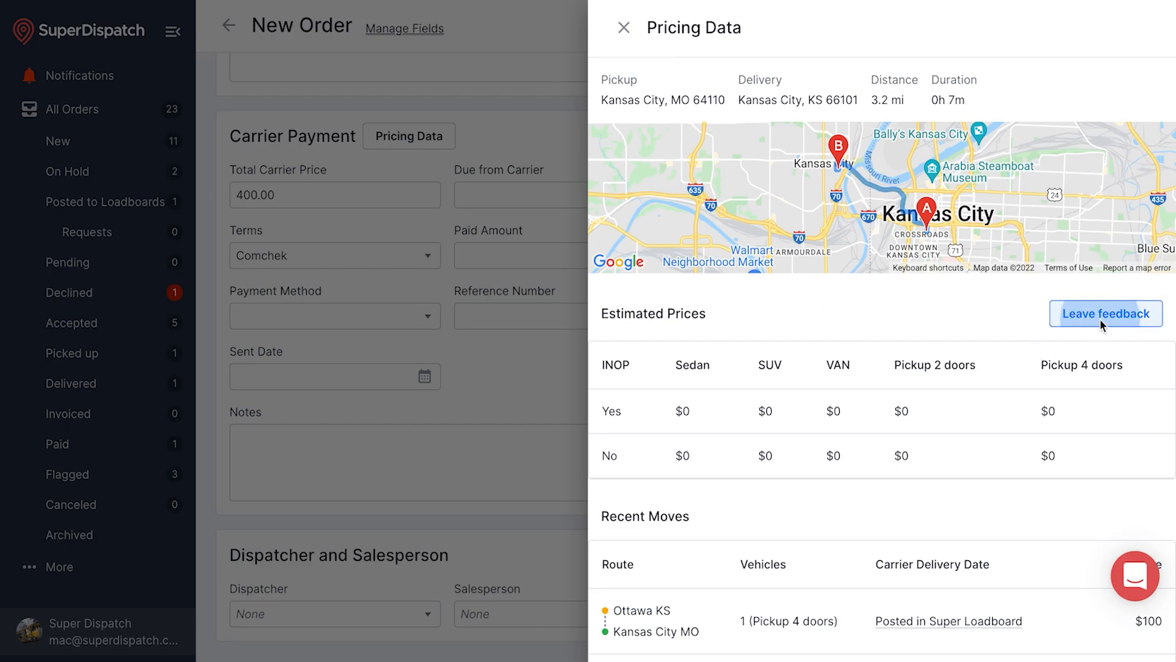
{"action": "left_click", "coordinate": [1137, 579]}
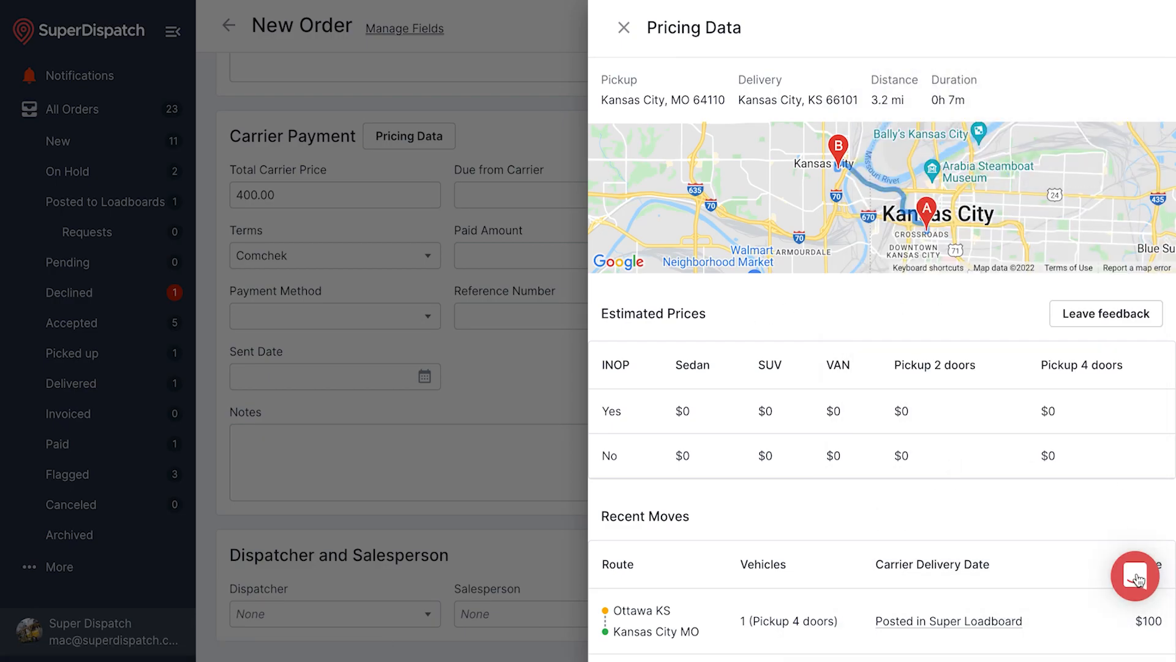
{"action": "left_click", "coordinate": [624, 27]}
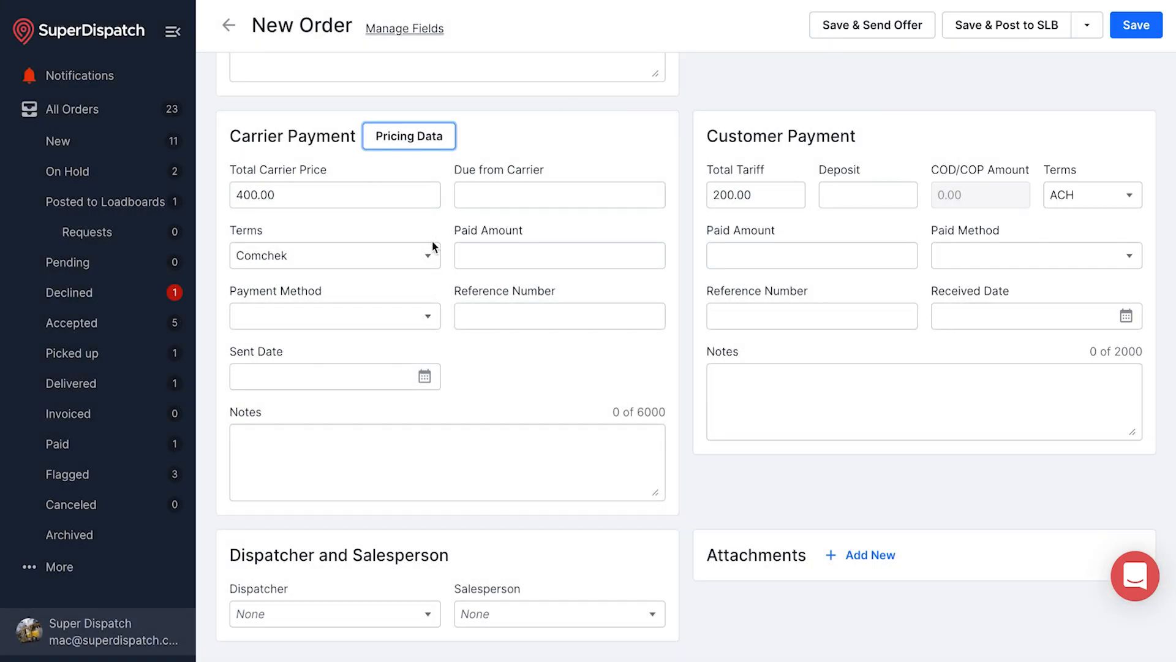
Set the carrier payment terms to ACH with Money Order as the payment method
{"action": "left_click", "coordinate": [402, 262]}
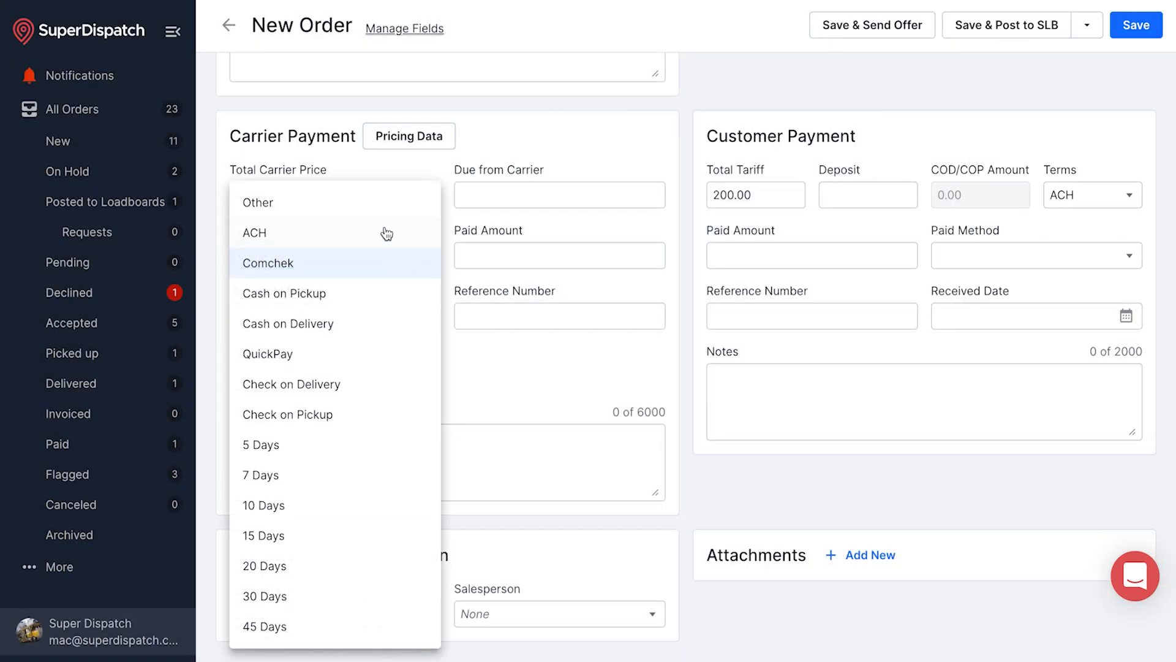
{"action": "left_click", "coordinate": [387, 233]}
{"action": "left_click", "coordinate": [380, 325]}
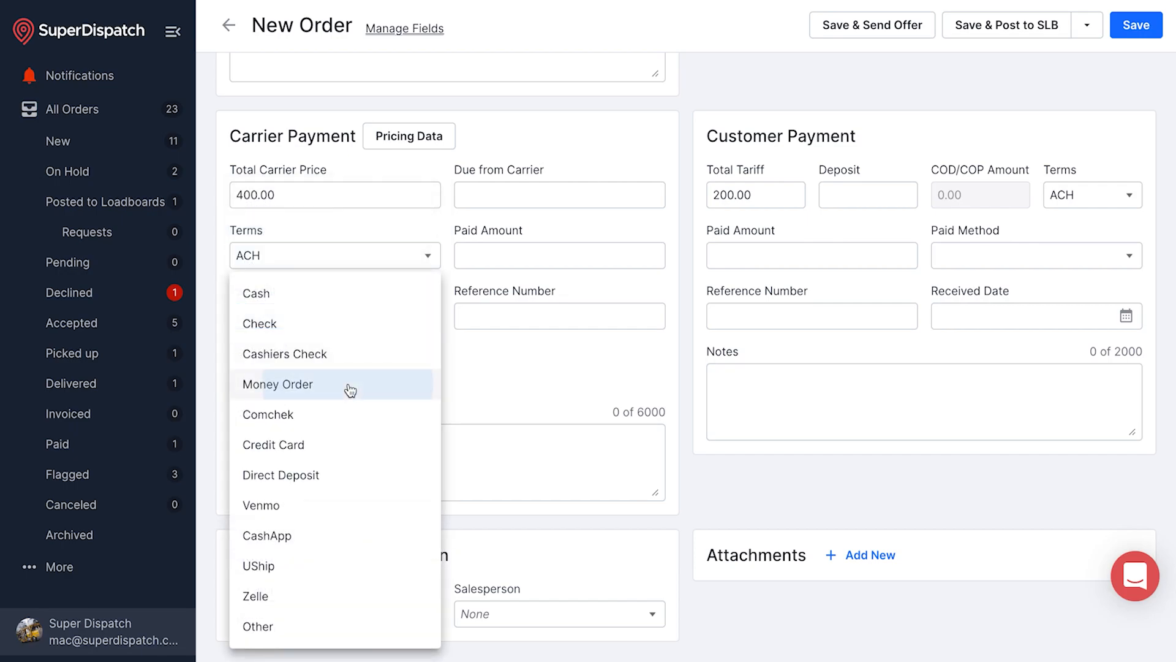
{"action": "left_click", "coordinate": [350, 390]}
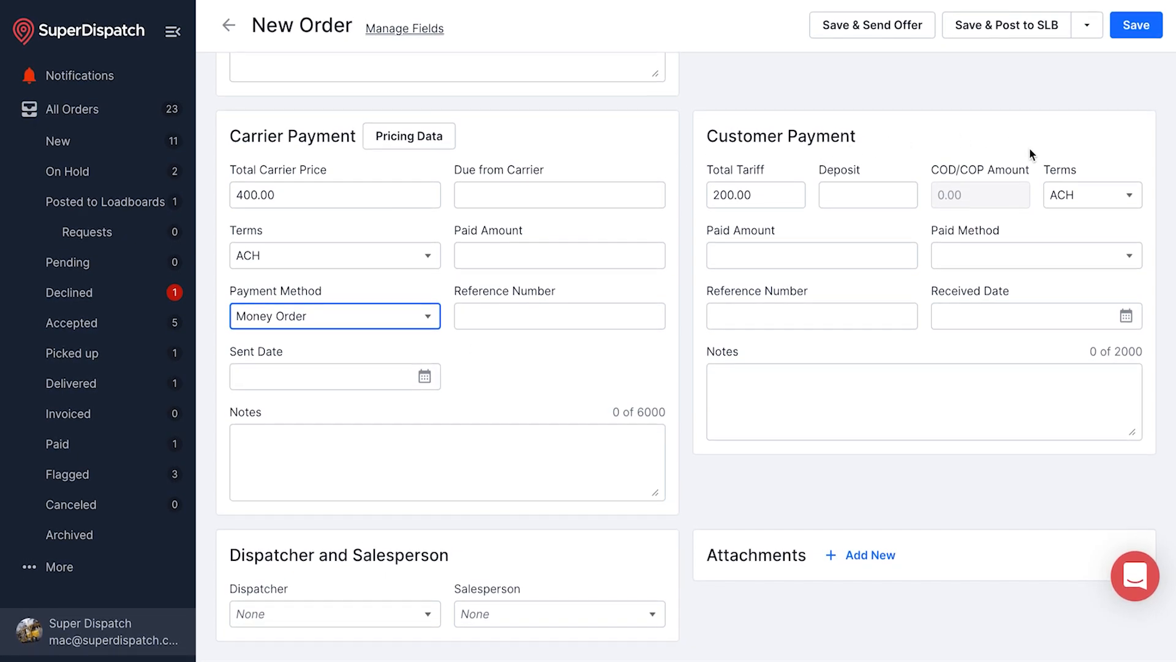
Record the customer's payment as Cash, amount 200, reference number 123
{"action": "left_click", "coordinate": [1064, 252]}
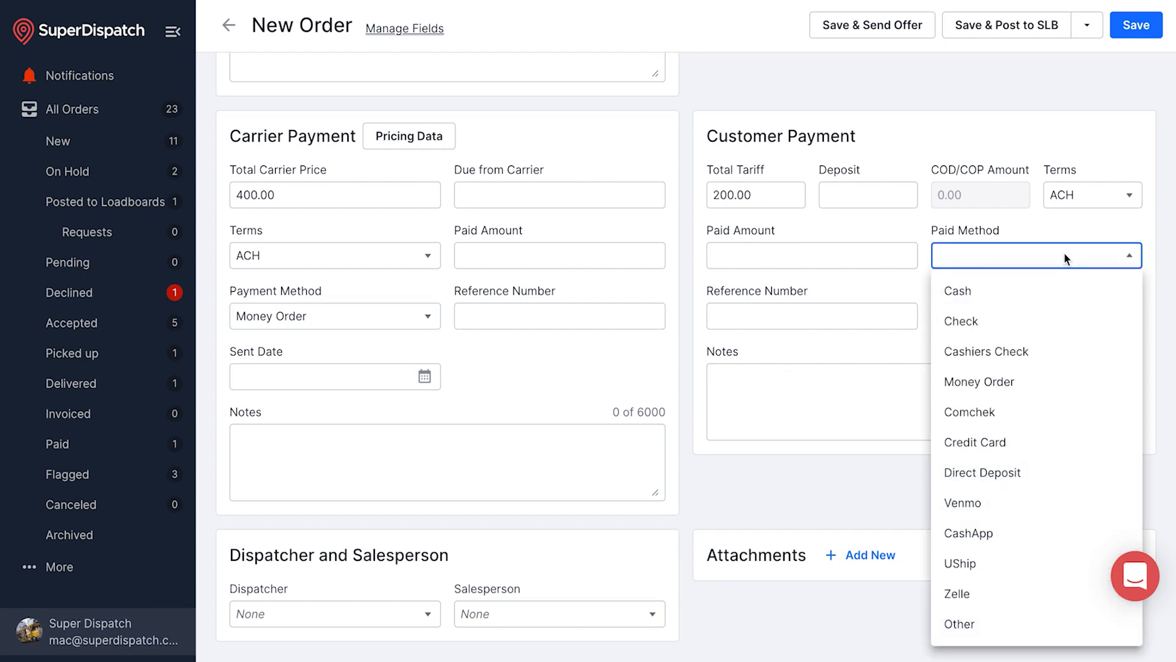
{"action": "left_click", "coordinate": [1022, 307]}
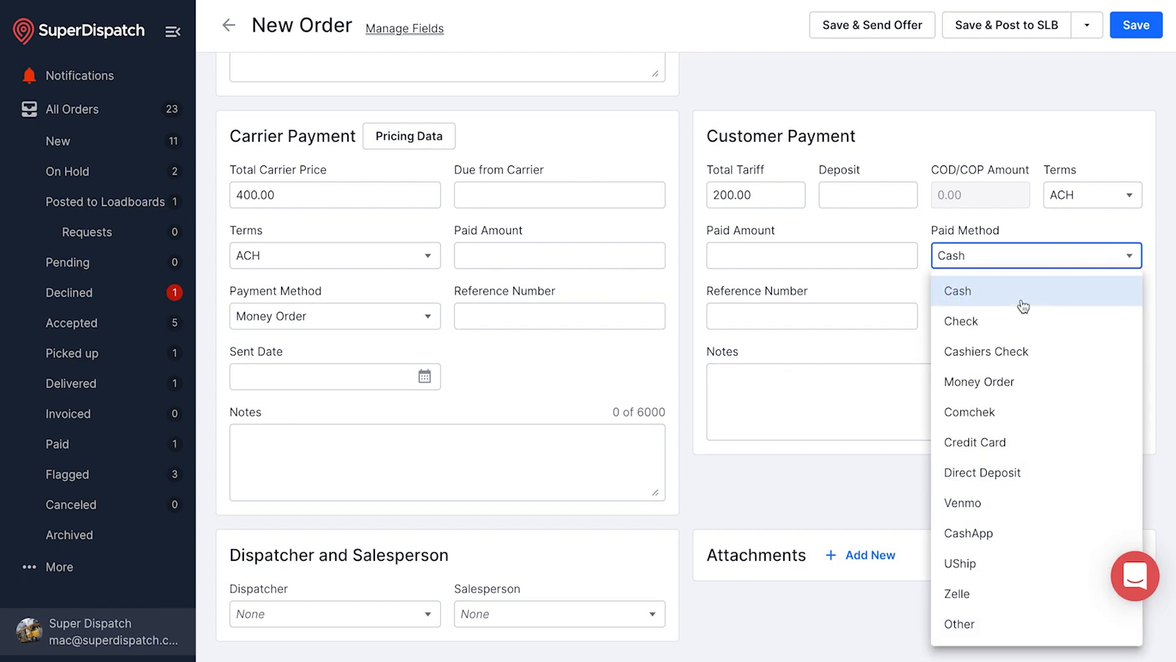
{"action": "left_click", "coordinate": [822, 261]}
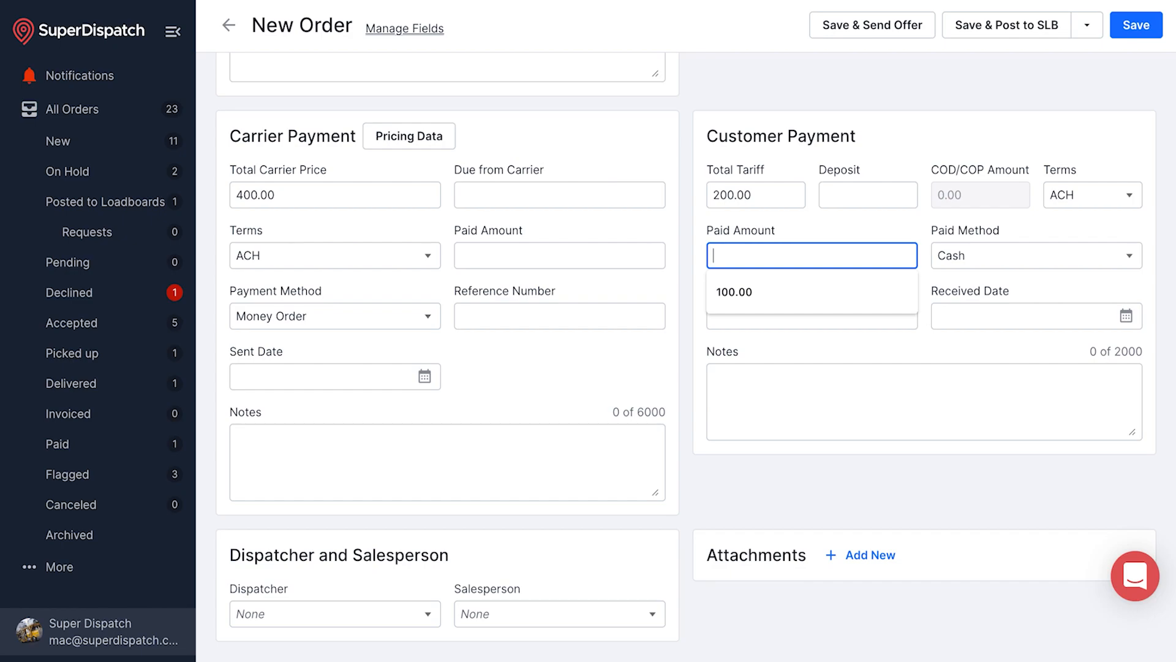
{"action": "type", "text": "200"}
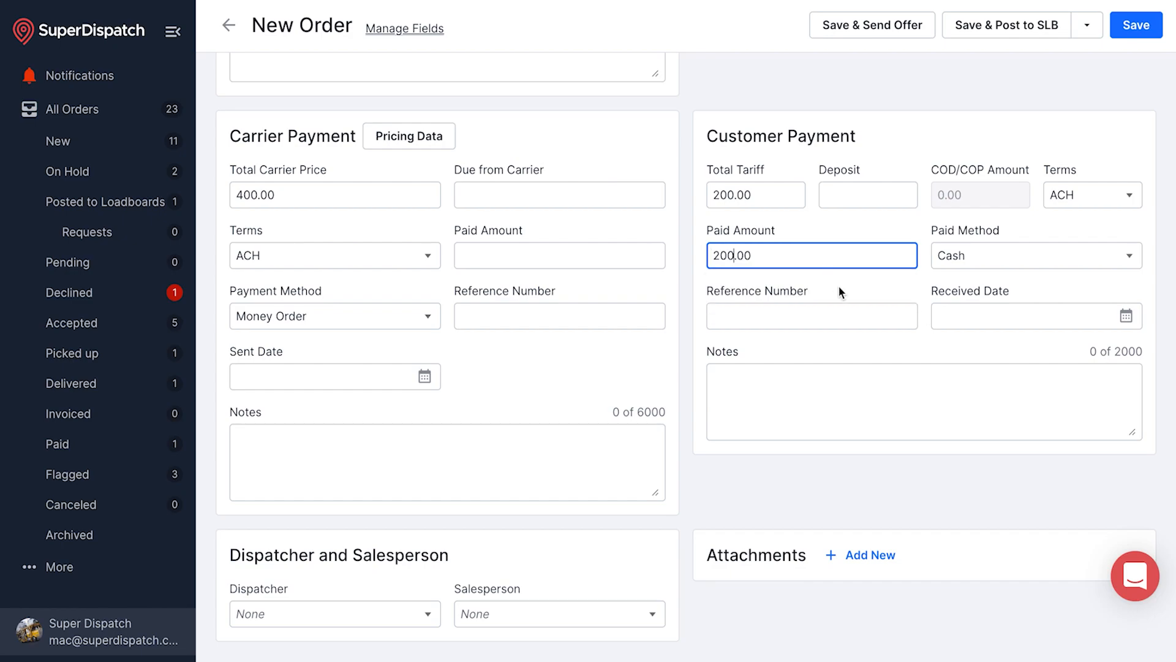
{"action": "left_click", "coordinate": [857, 313]}
{"action": "type", "text": "123"}
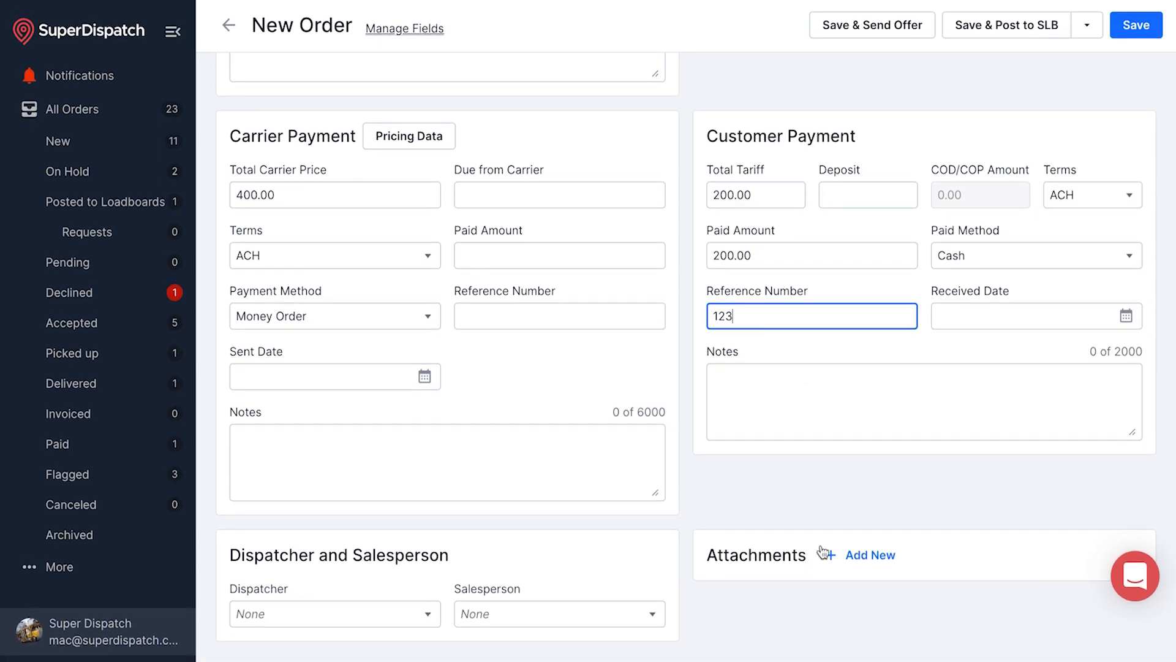
Attach BA14-1219 Dispatch Sheet 1642719664272.pdf to the order and share it with the carrier only
{"action": "left_click", "coordinate": [860, 557]}
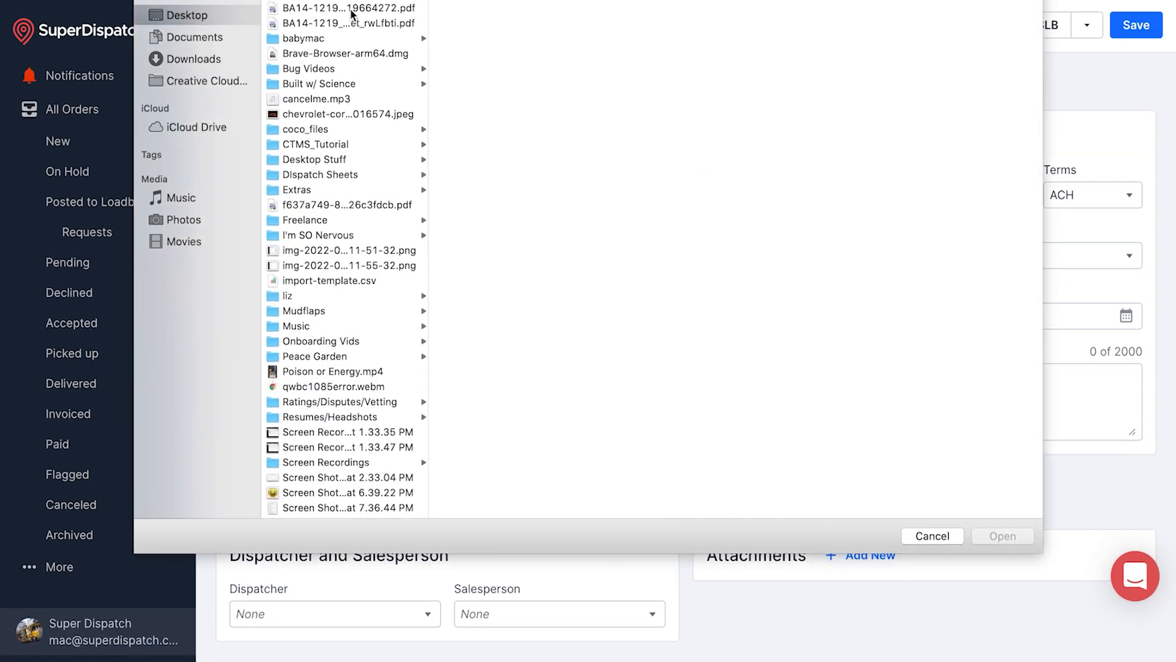
{"action": "left_click", "coordinate": [353, 10]}
{"action": "left_click", "coordinate": [992, 538]}
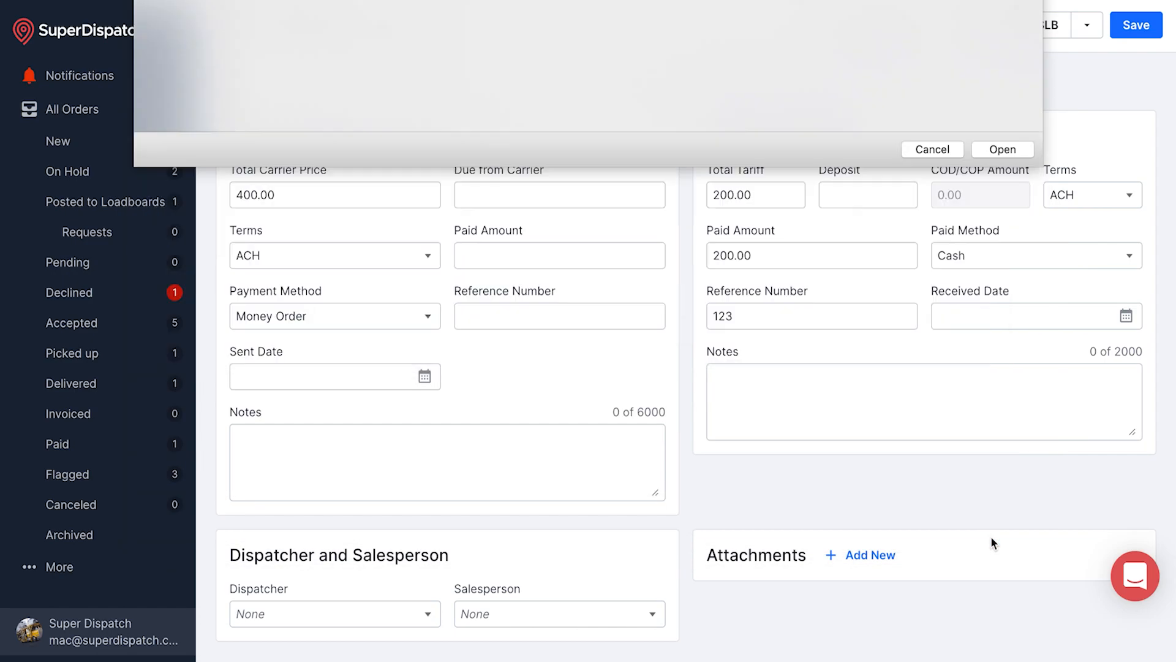
{"action": "scroll", "coordinate": [901, 477], "scroll_direction": "down", "scroll_amount": 1}
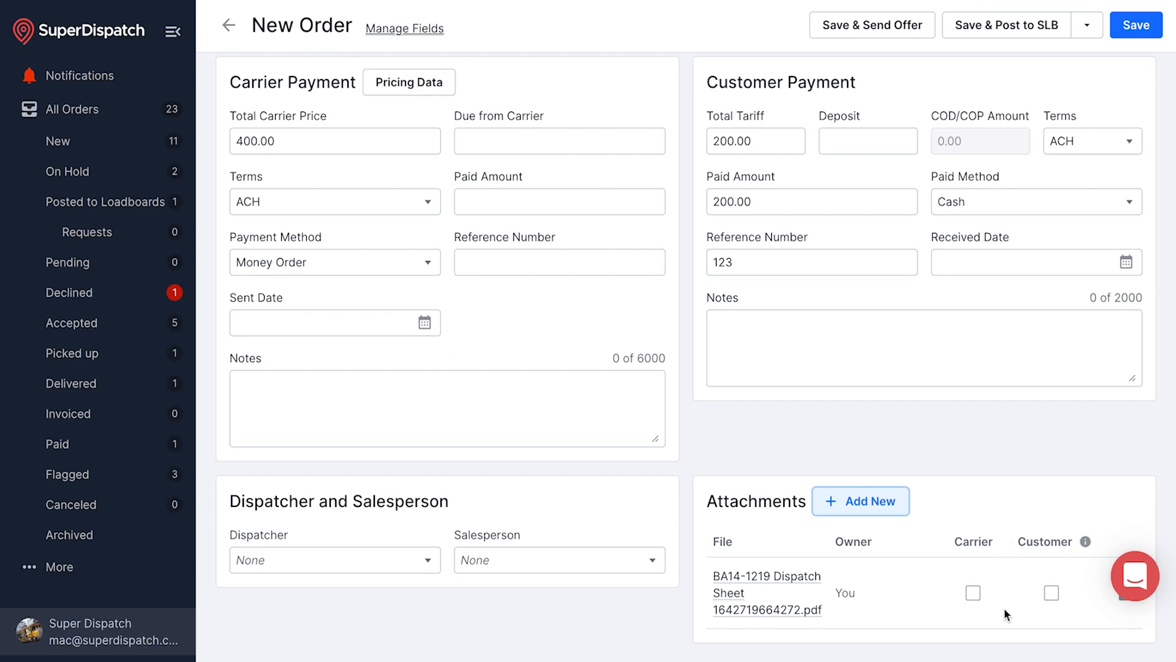
{"action": "left_click", "coordinate": [977, 598]}
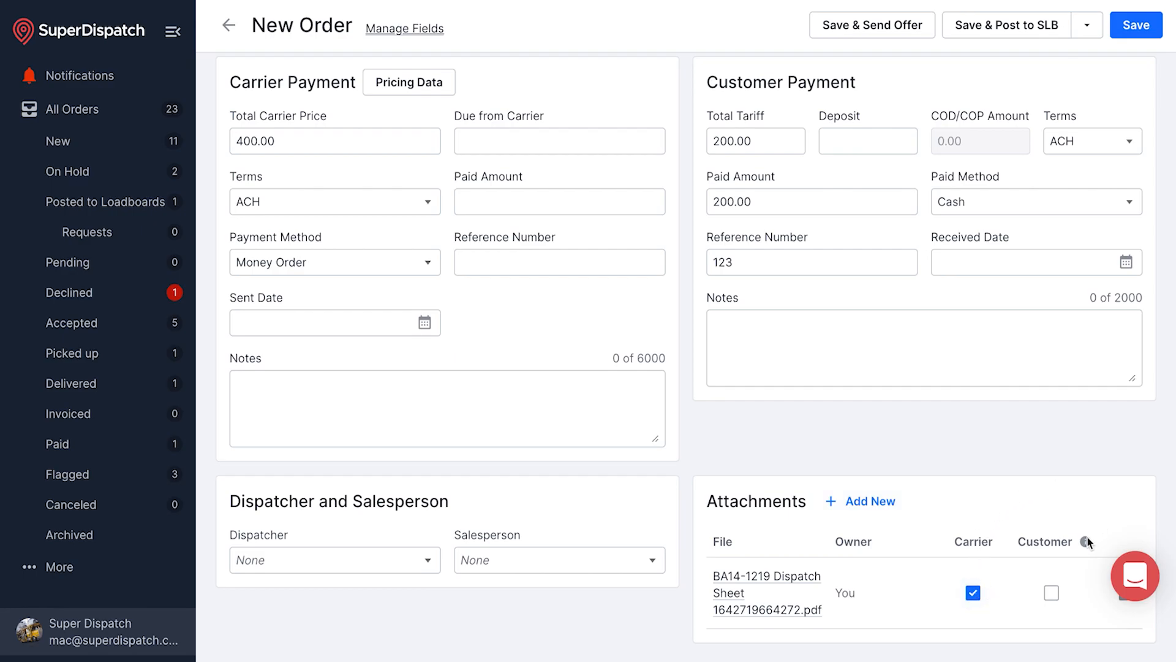
{"action": "mouse_move", "coordinate": [1086, 541]}
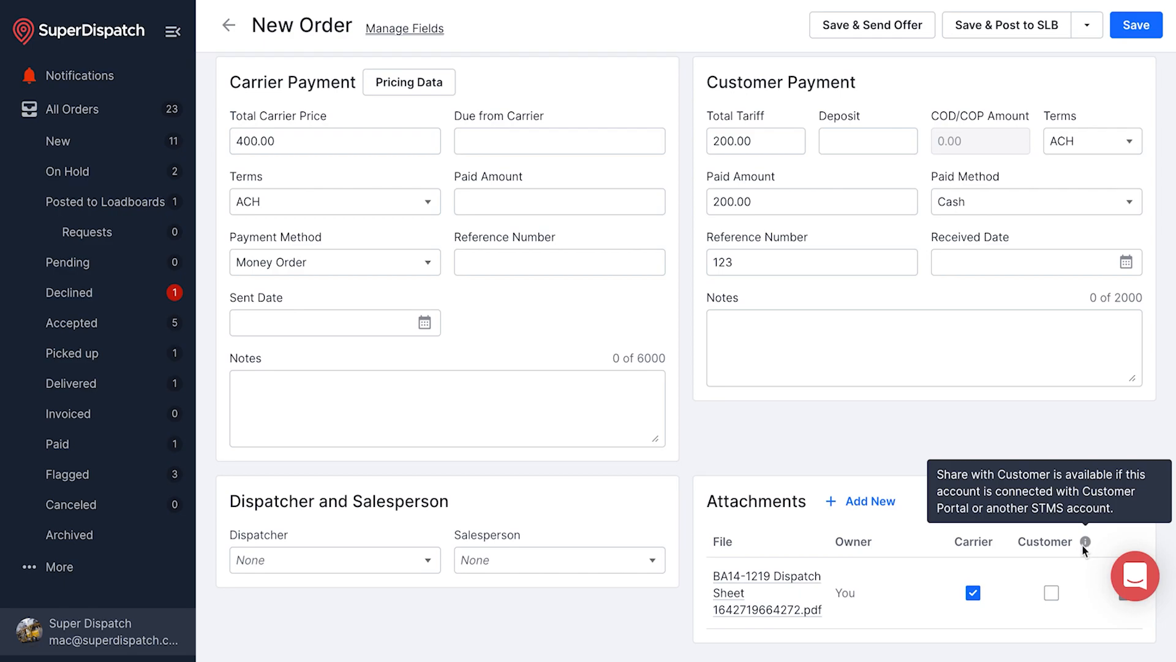
Save order SUPER101 from the top of the form, then glance at the load board posting options
{"action": "scroll", "coordinate": [714, 298], "scroll_direction": "up", "scroll_amount": 2}
{"action": "scroll", "coordinate": [715, 301], "scroll_direction": "up", "scroll_amount": 8}
{"action": "scroll", "coordinate": [716, 305], "scroll_direction": "up", "scroll_amount": 10}
{"action": "scroll", "coordinate": [714, 301], "scroll_direction": "up", "scroll_amount": 2}
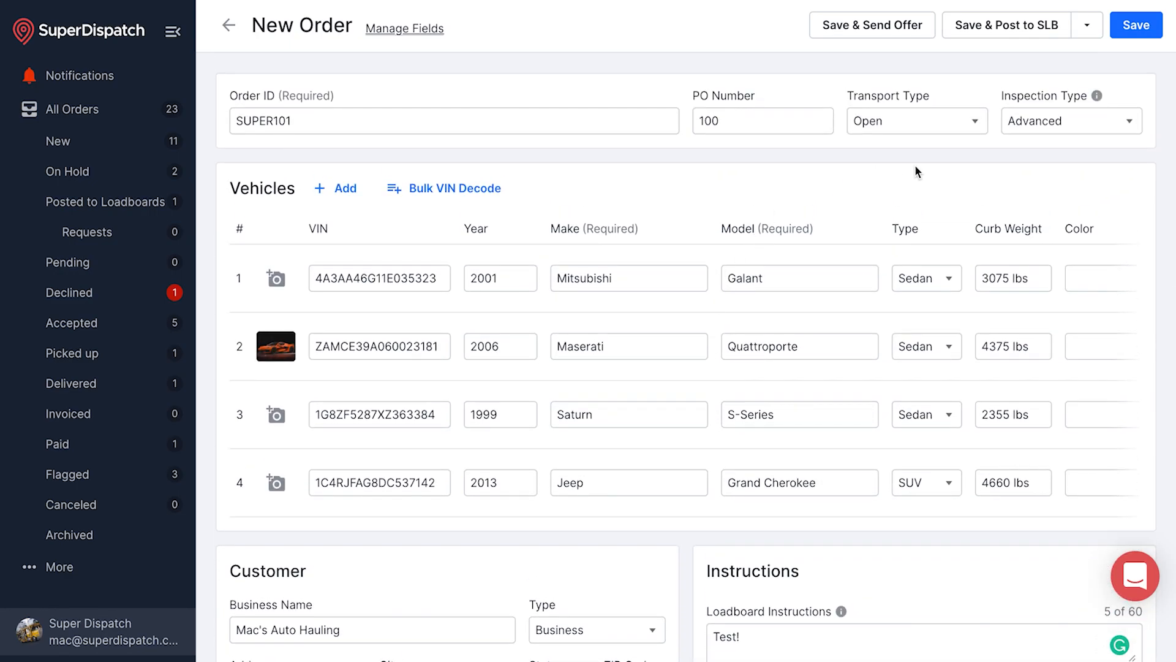
{"action": "left_click", "coordinate": [1137, 27]}
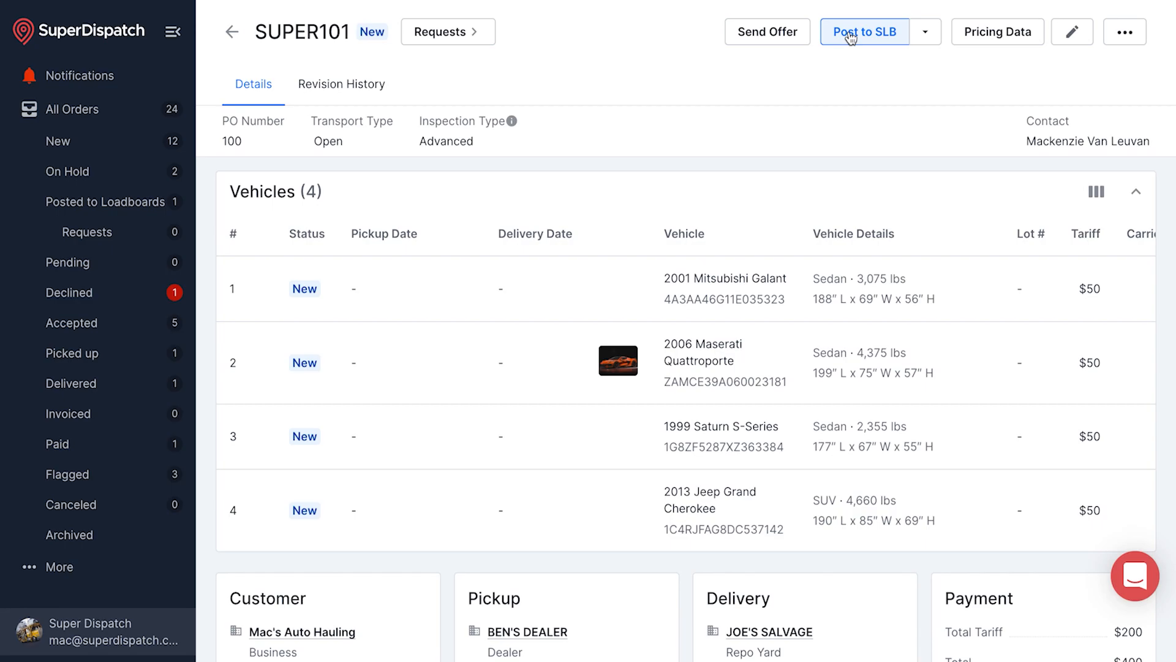
{"action": "left_click", "coordinate": [931, 34]}
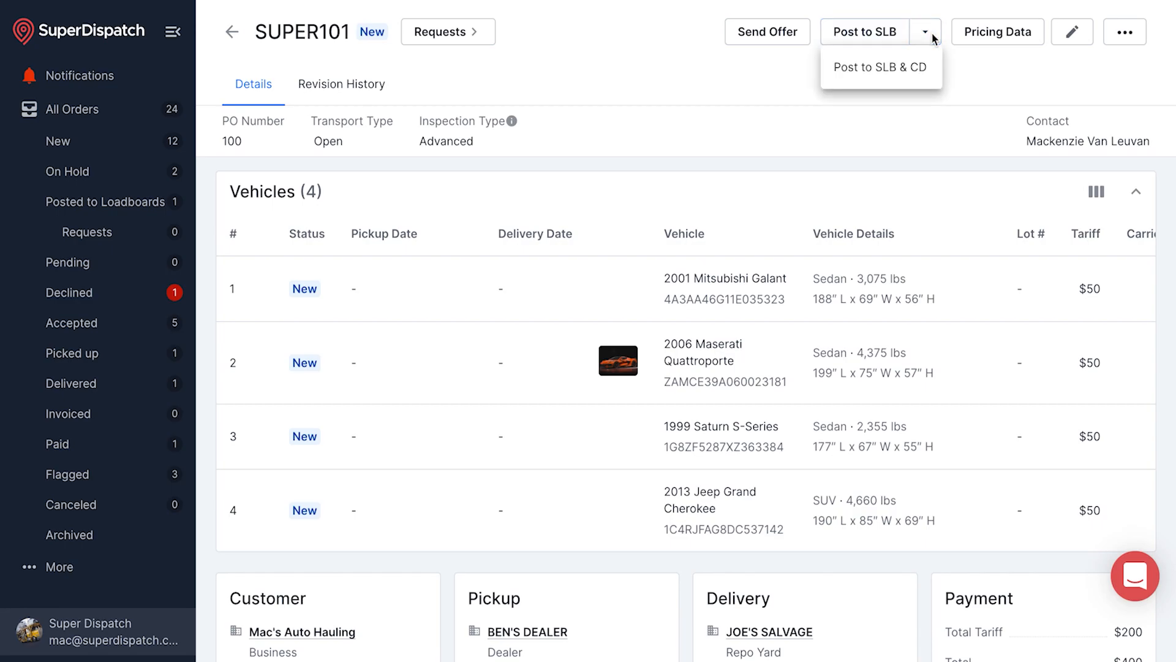
{"action": "left_click", "coordinate": [773, 97]}
Start an offer for SUPER101 and select carrier MAC'S HOT SHOT LLC via a search for "mac's"
{"action": "left_click", "coordinate": [769, 33]}
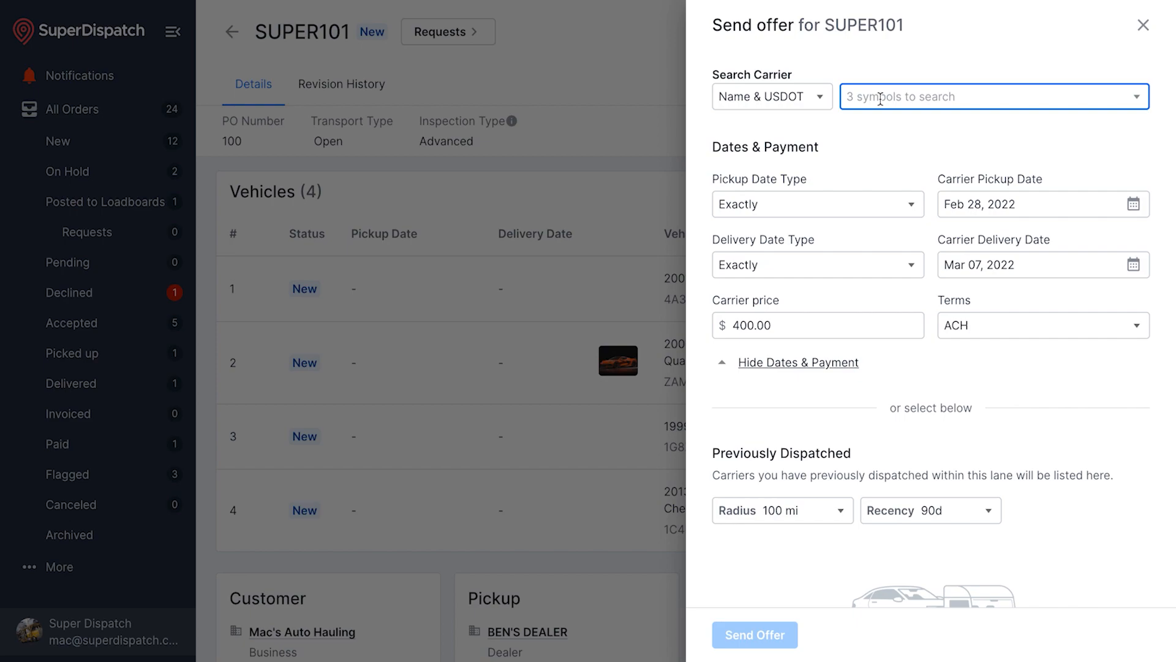
{"action": "left_click", "coordinate": [809, 98]}
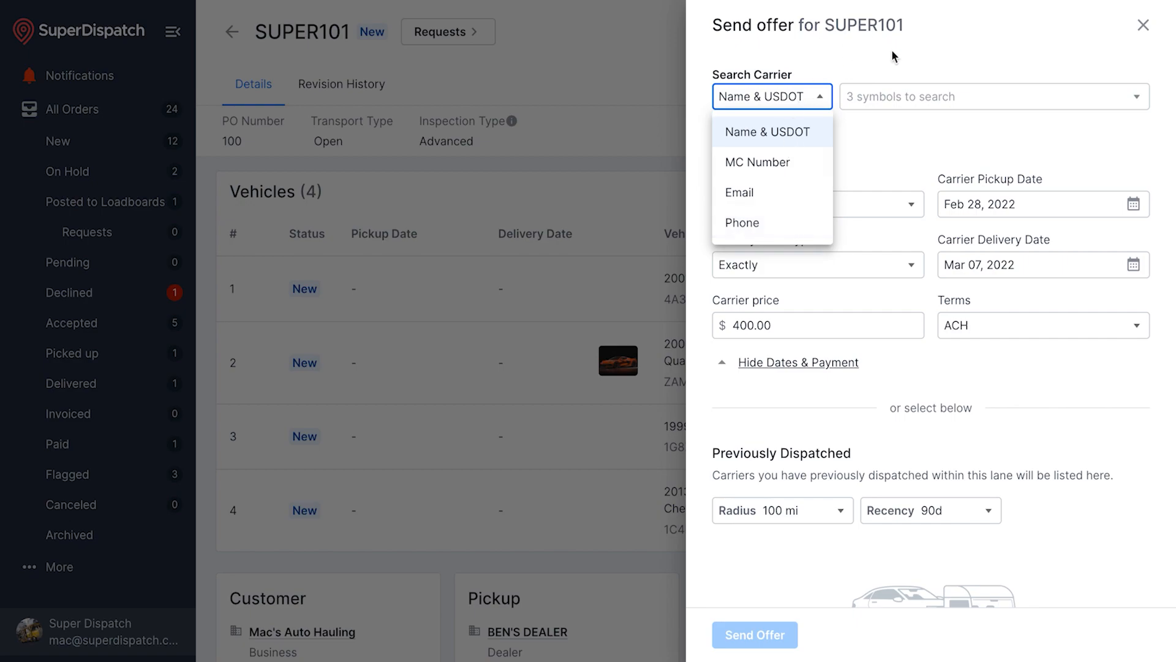
{"action": "left_click", "coordinate": [891, 97]}
{"action": "left_click", "coordinate": [891, 96]}
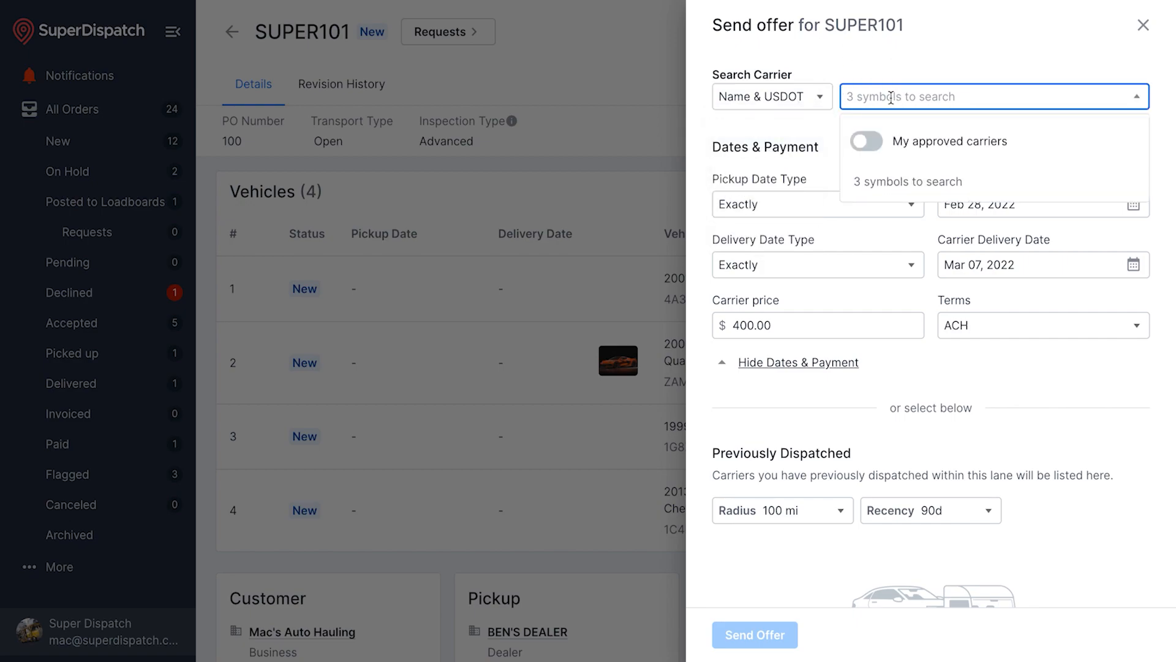
{"action": "type", "text": "mac's"}
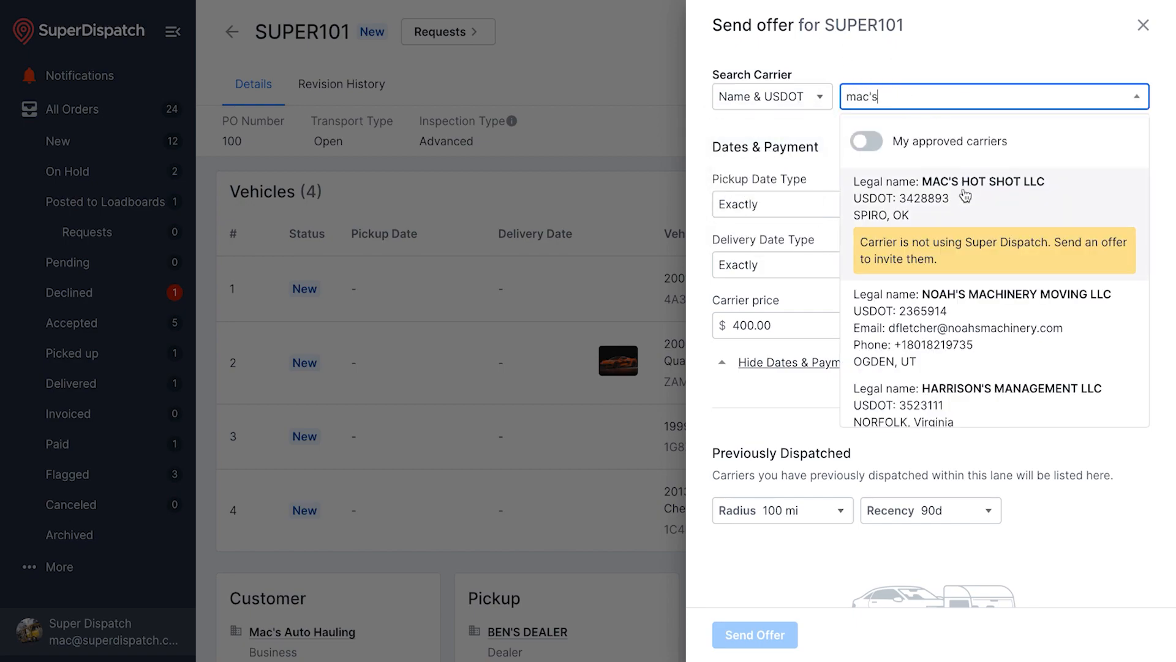
{"action": "left_click", "coordinate": [883, 216]}
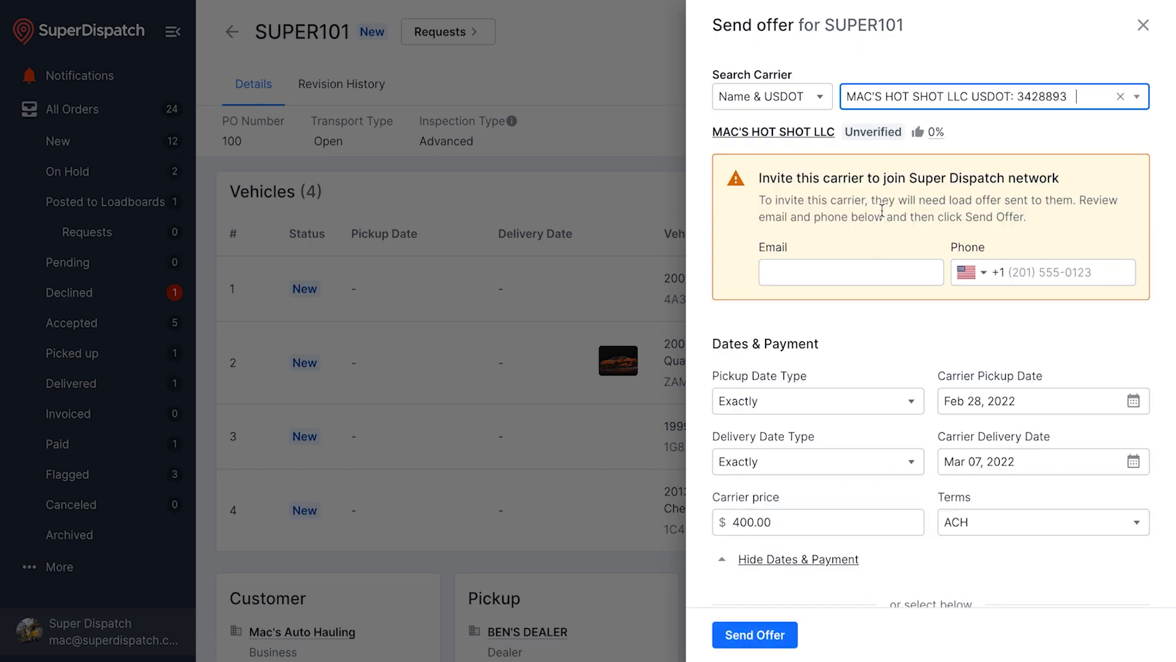
Fill in the carrier's invite e-mail address and phone number
{"action": "left_click", "coordinate": [820, 274]}
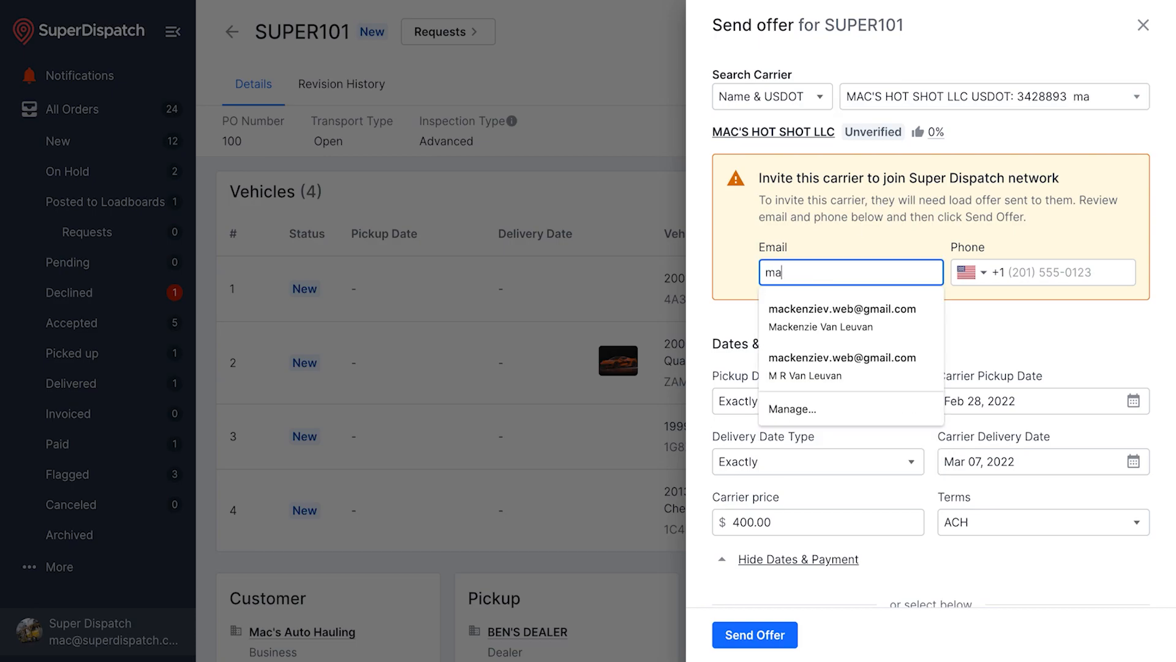
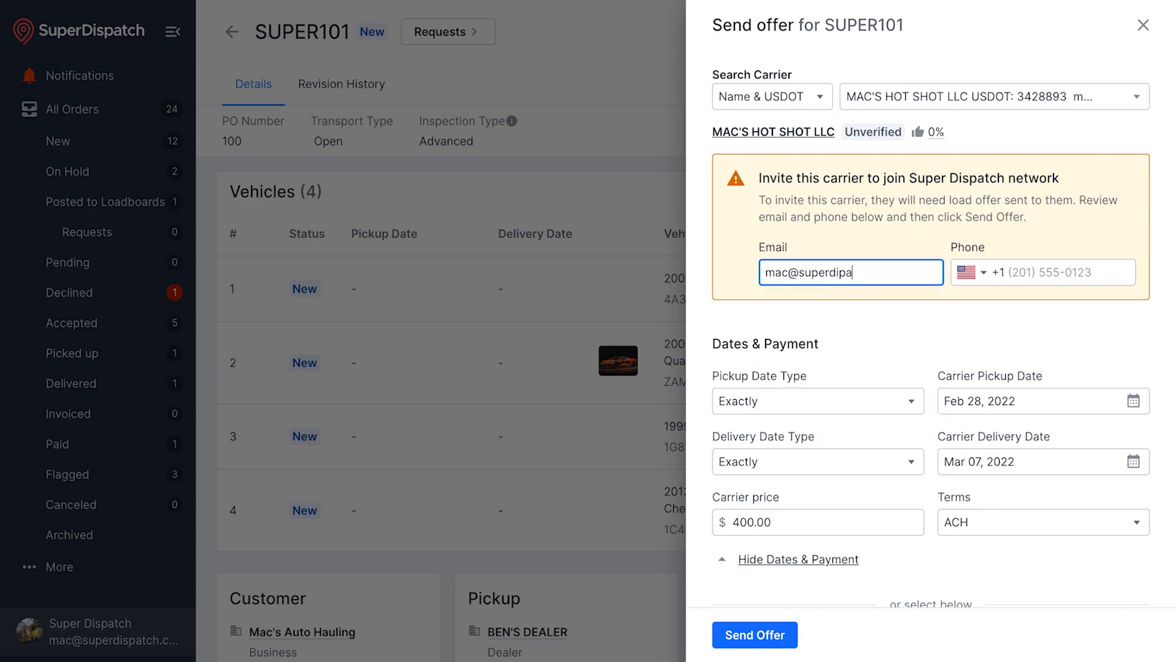
{"action": "left_click", "coordinate": [1031, 276]}
{"action": "left_click", "coordinate": [1044, 316]}
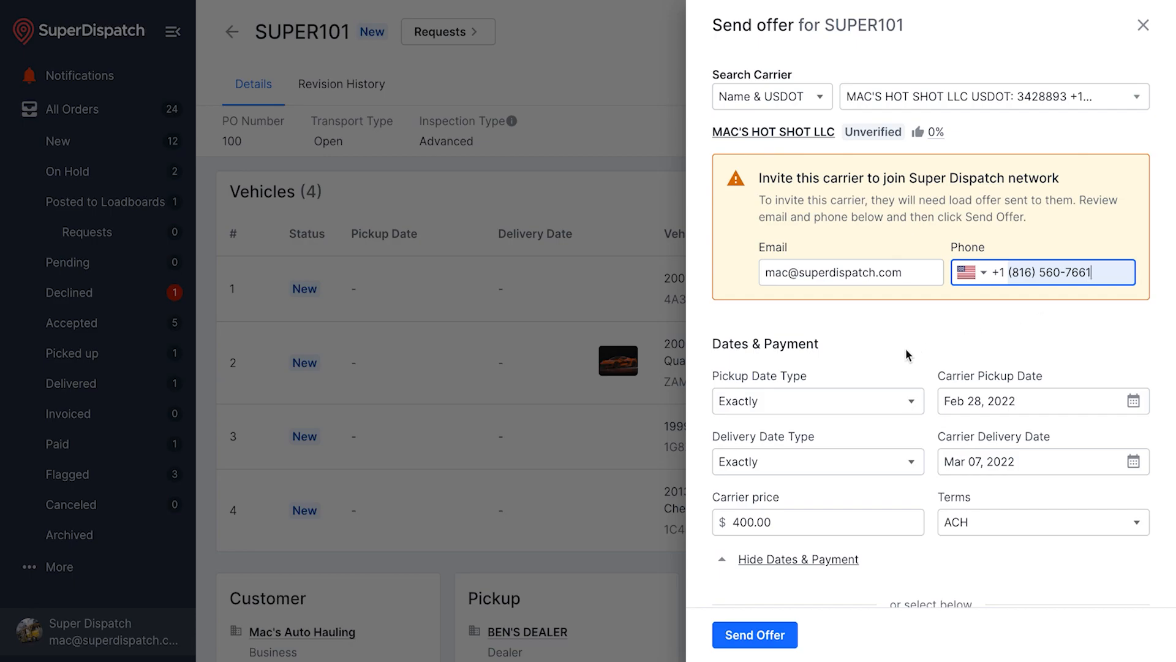
{"action": "scroll", "coordinate": [905, 355], "scroll_direction": "down", "scroll_amount": 3}
Make the carrier dates Estimated, with pickup Mar 01, 2022 and delivery Mar 08, 2022
{"action": "left_click", "coordinate": [895, 227]}
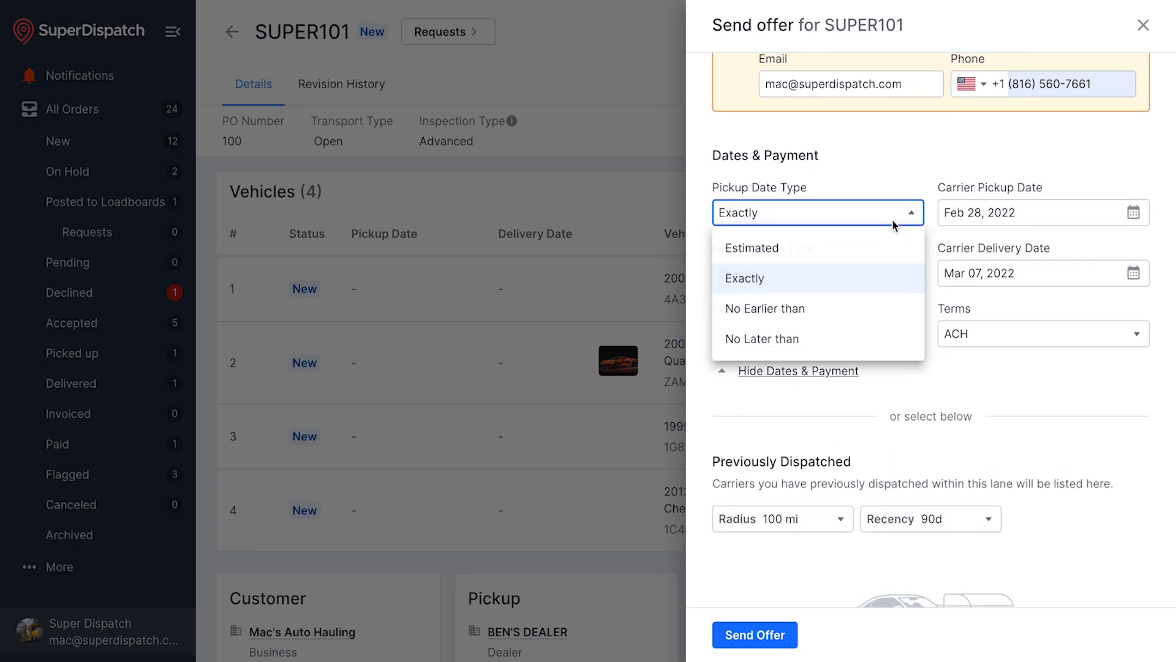
{"action": "left_click", "coordinate": [872, 250]}
{"action": "left_click", "coordinate": [1134, 213]}
{"action": "left_click", "coordinate": [1140, 249]}
{"action": "left_click", "coordinate": [998, 335]}
{"action": "left_click", "coordinate": [907, 274]}
{"action": "left_click", "coordinate": [876, 308]}
{"action": "left_click", "coordinate": [1134, 274]}
{"action": "left_click", "coordinate": [997, 429]}
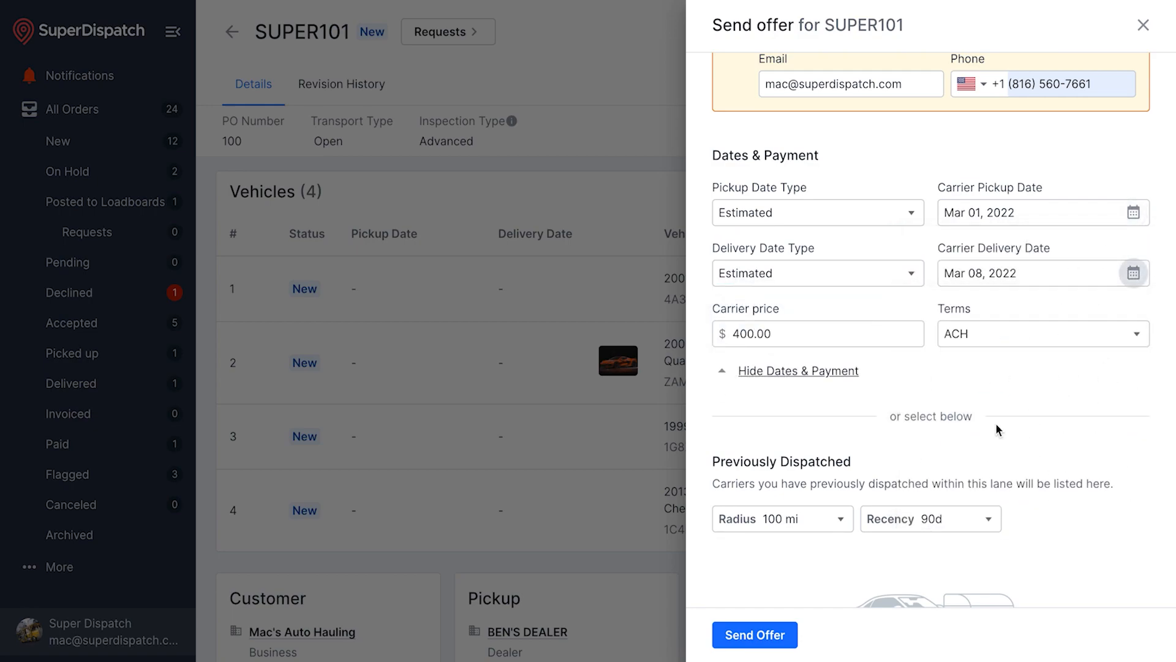
Change the carrier price to 450.00 and set the payment terms to Comchek
{"action": "left_click", "coordinate": [876, 334]}
{"action": "left_click", "coordinate": [748, 334]}
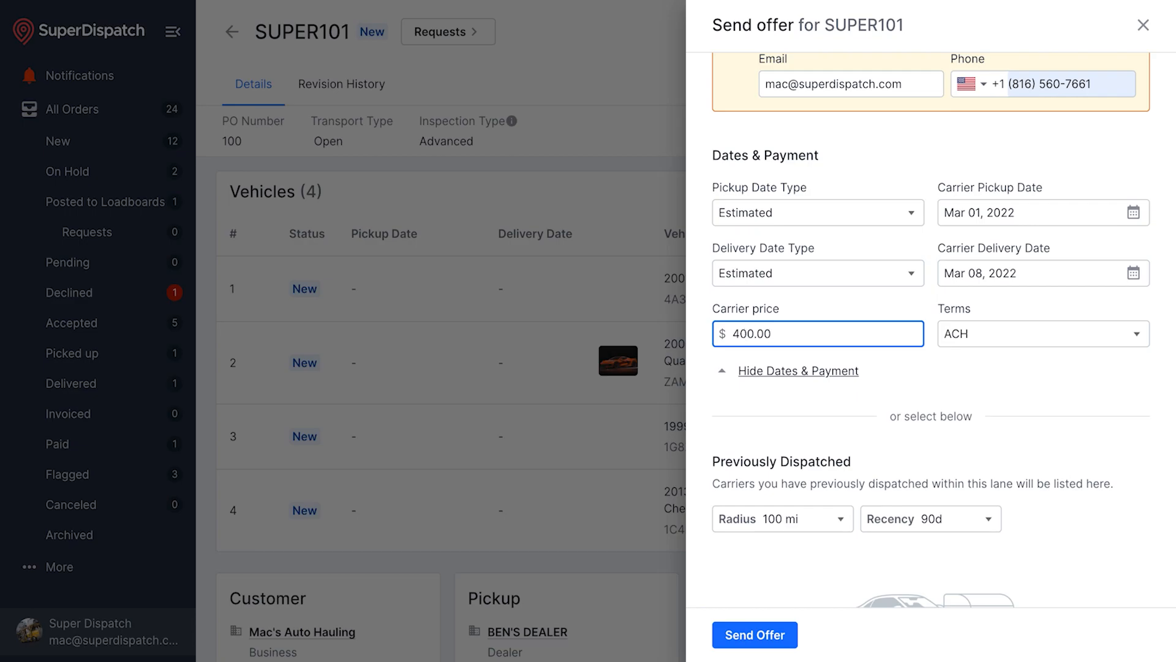
{"action": "key", "text": "BackSpace"}
{"action": "type", "text": "5"}
{"action": "left_click", "coordinate": [992, 342]}
{"action": "left_click", "coordinate": [987, 265]}
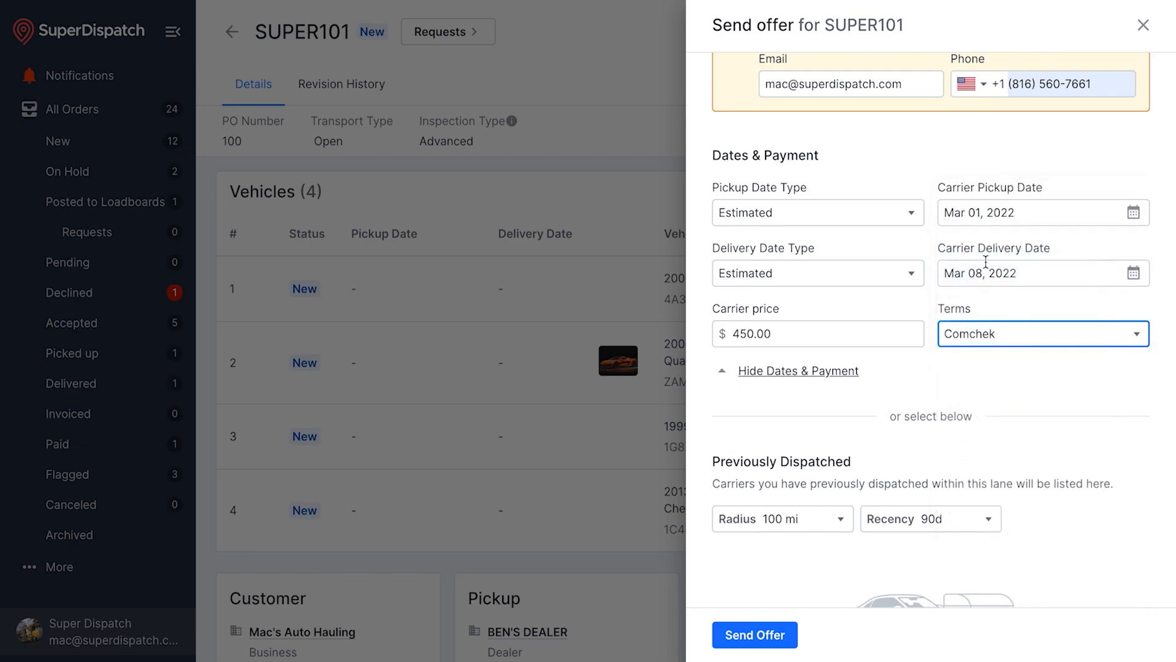
Review the radius and recency filters for past carriers, leaving them unchanged at 90d
{"action": "scroll", "coordinate": [938, 397], "scroll_direction": "down", "scroll_amount": 1}
{"action": "scroll", "coordinate": [939, 397], "scroll_direction": "down", "scroll_amount": 2}
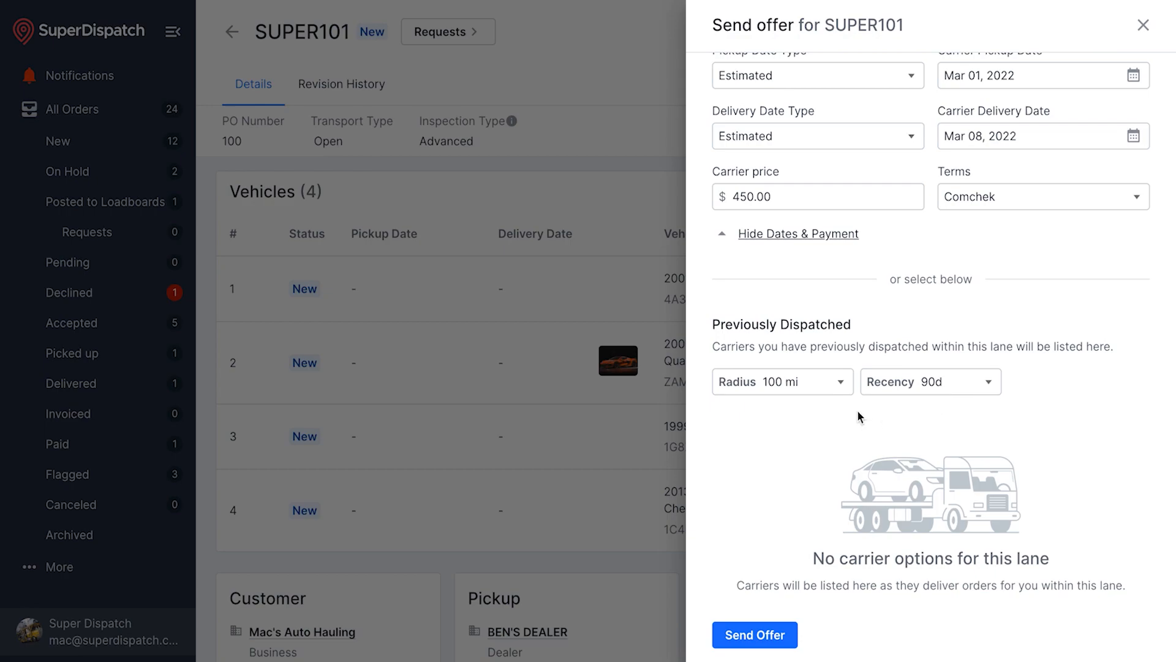
{"action": "left_click", "coordinate": [838, 384]}
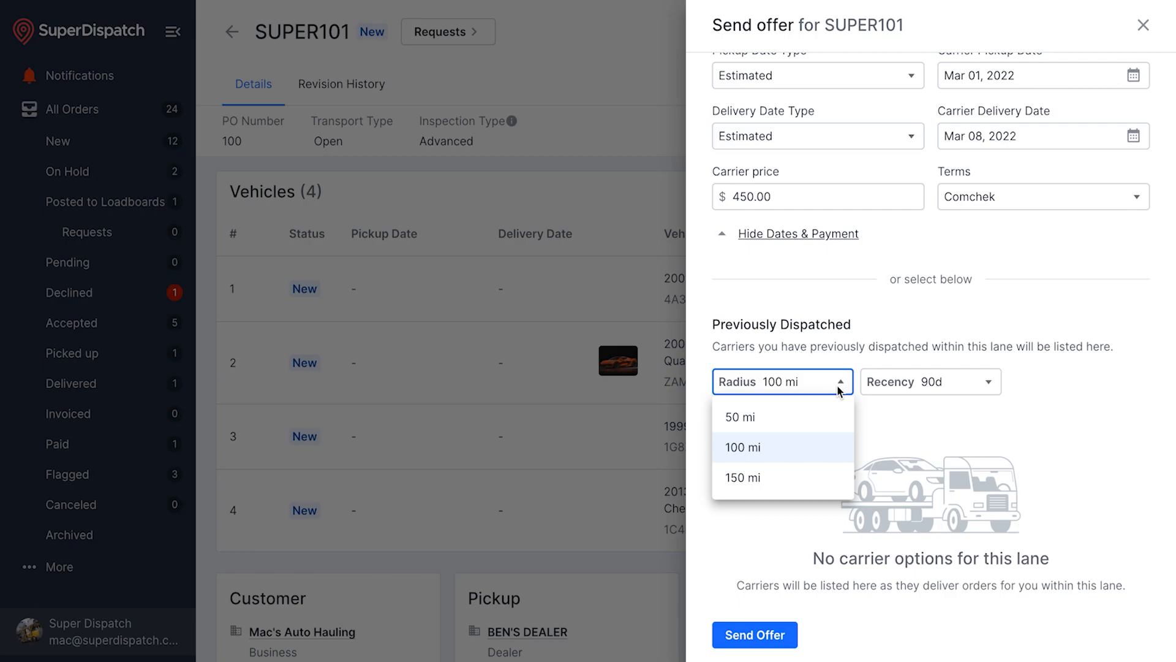
{"action": "left_click", "coordinate": [947, 376]}
{"action": "left_click", "coordinate": [956, 377]}
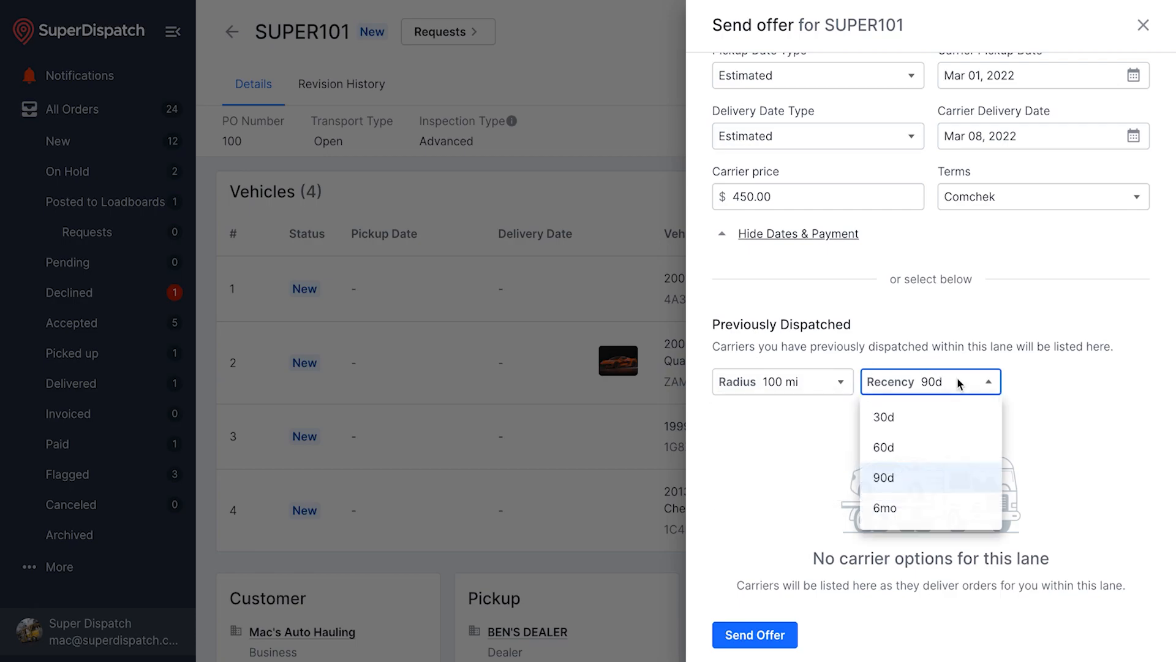
{"action": "left_click", "coordinate": [957, 377]}
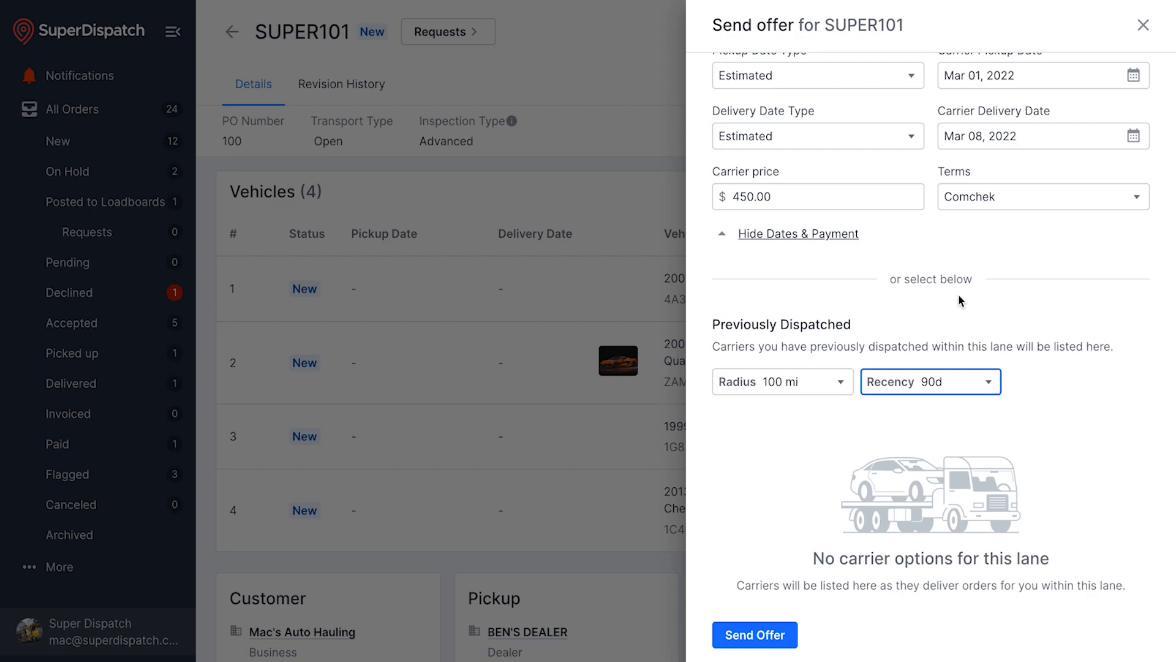
{"action": "scroll", "coordinate": [960, 299], "scroll_direction": "up", "scroll_amount": 5}
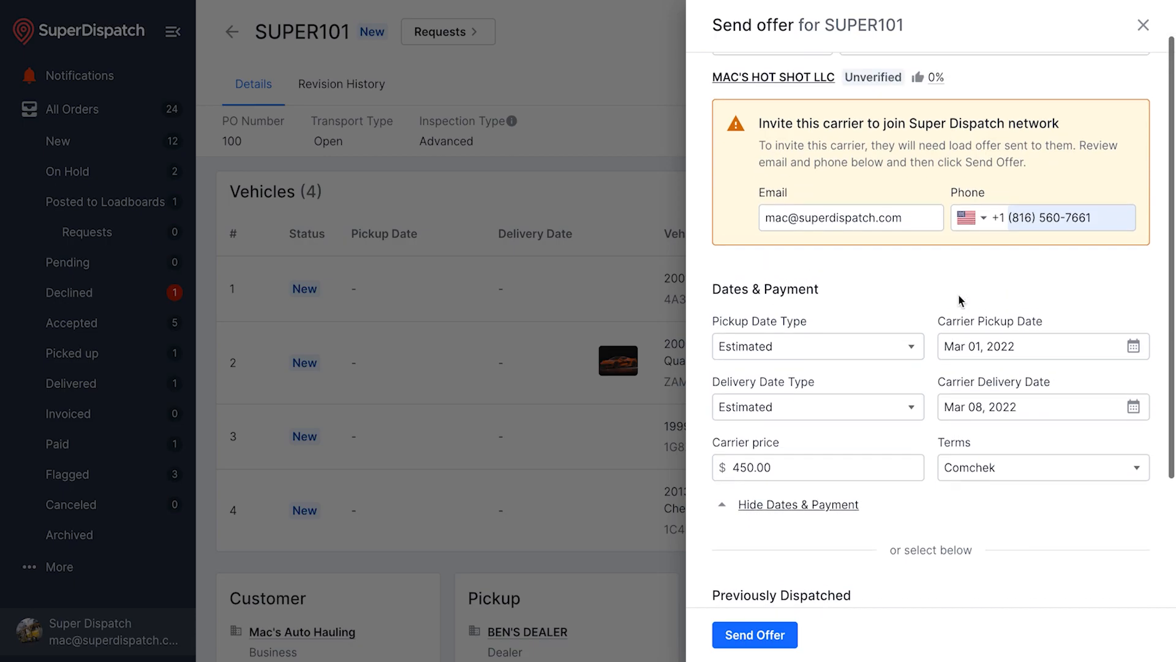
Post SUPER101 - TEST to the Super Loadboard after checking the extra posting options
{"action": "scroll", "coordinate": [960, 299], "scroll_direction": "up", "scroll_amount": 1}
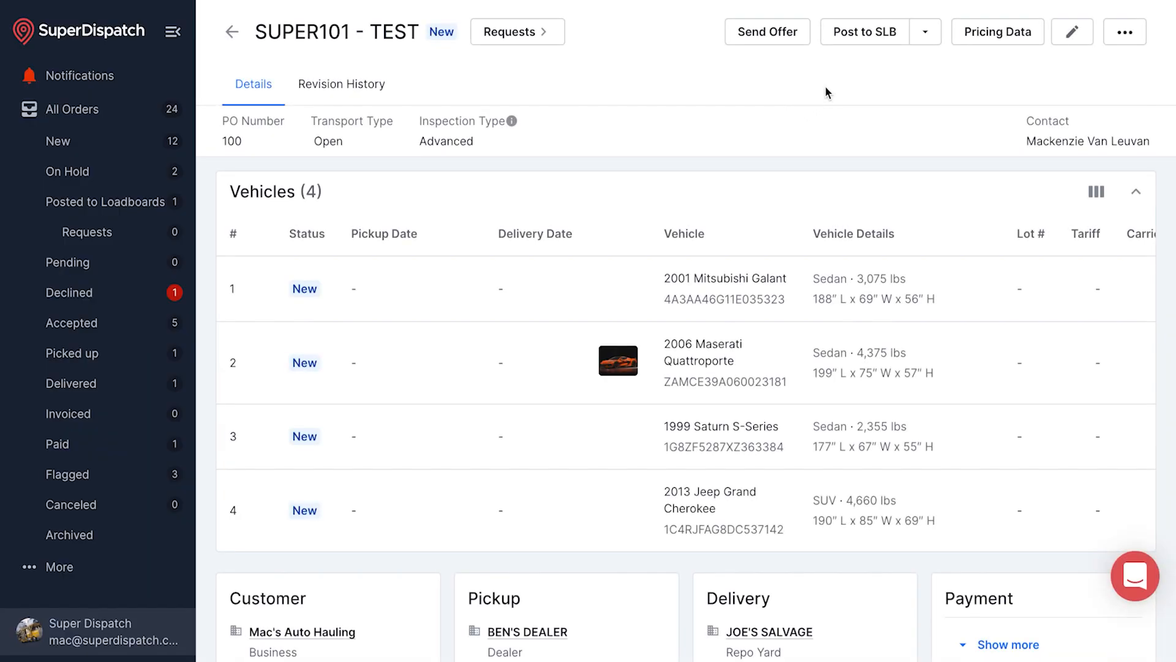
{"action": "left_click", "coordinate": [925, 32]}
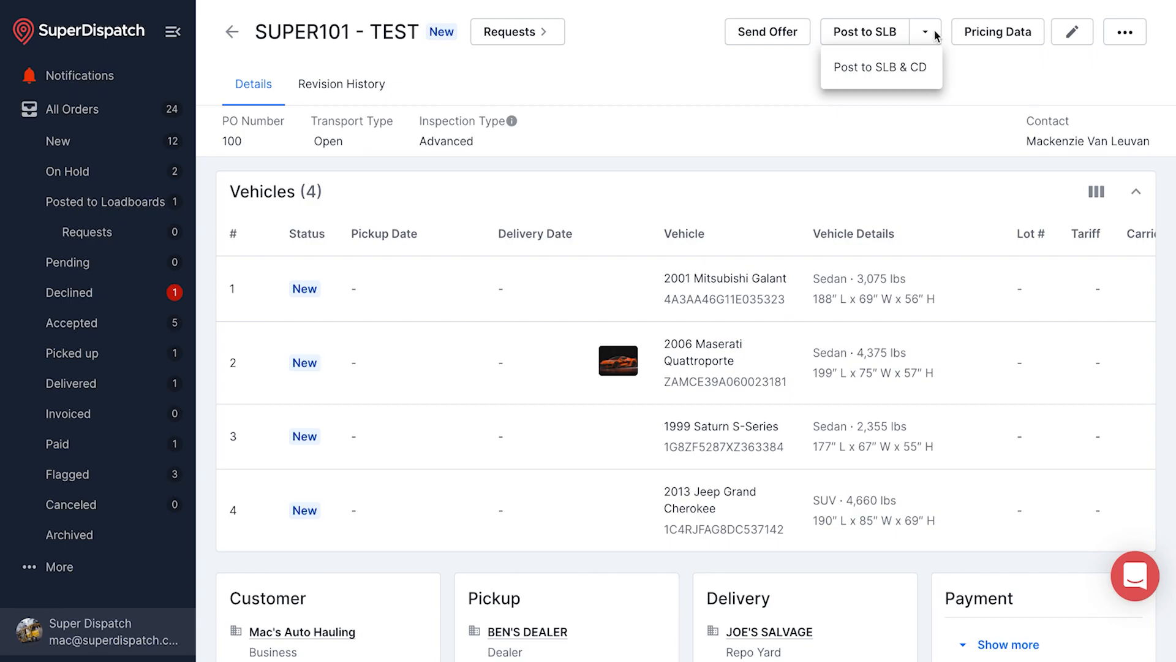
{"action": "left_click", "coordinate": [957, 52]}
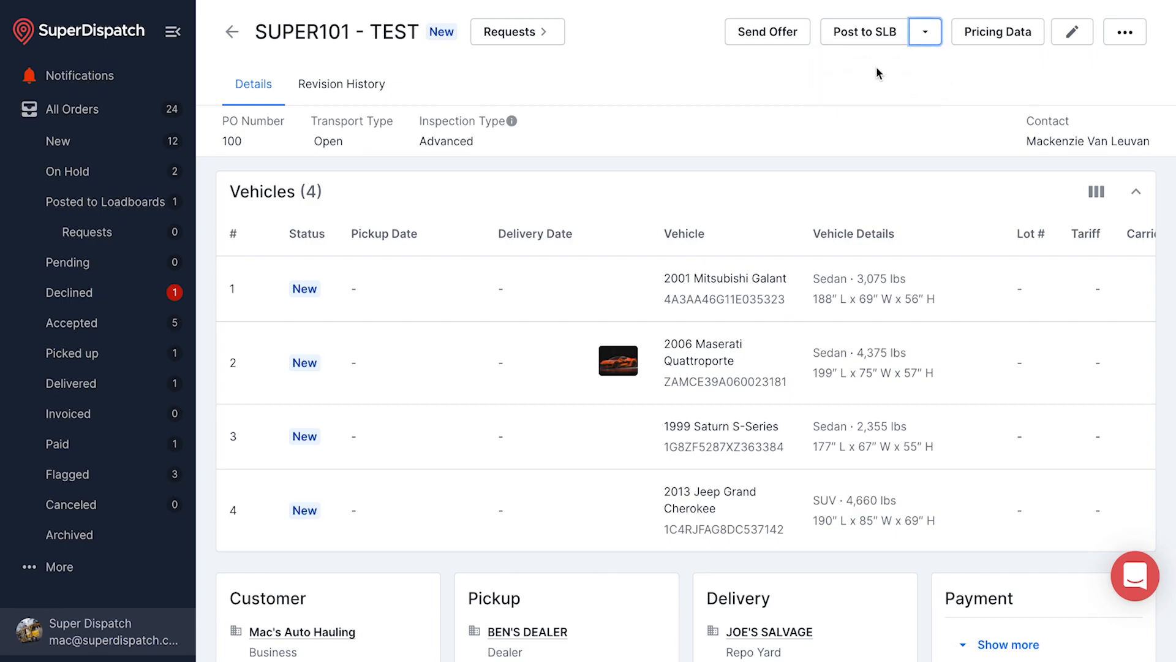
{"action": "left_click", "coordinate": [859, 33]}
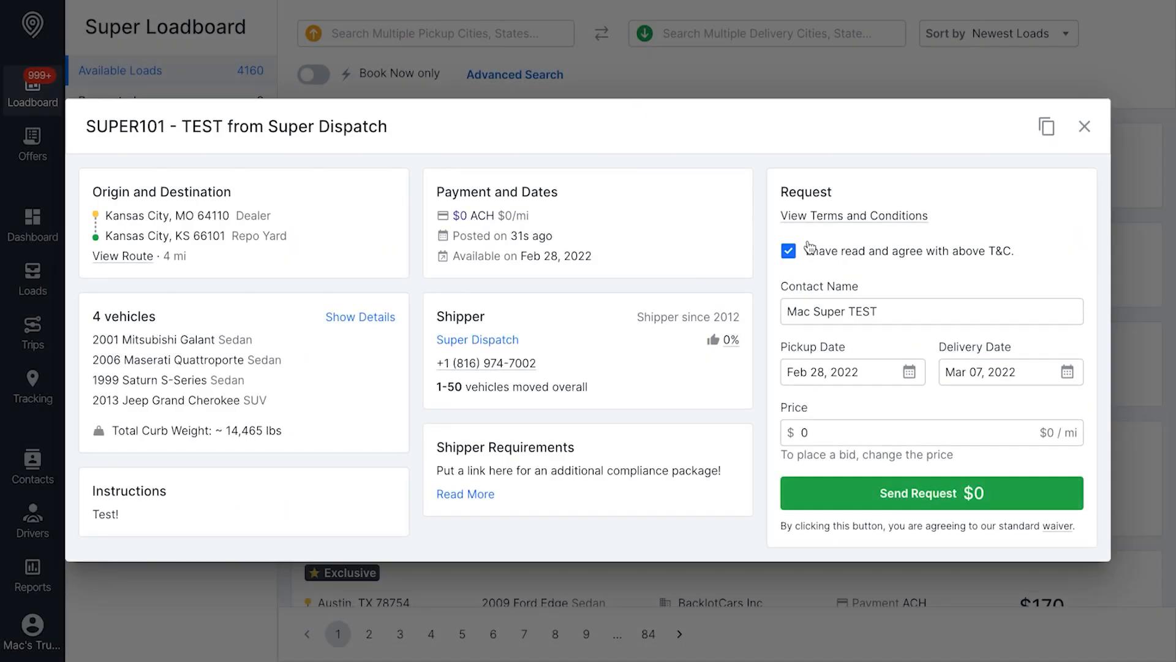
Inspect the load's vehicle details and the shipper's profile on Super Loadboard
{"action": "left_click", "coordinate": [371, 318]}
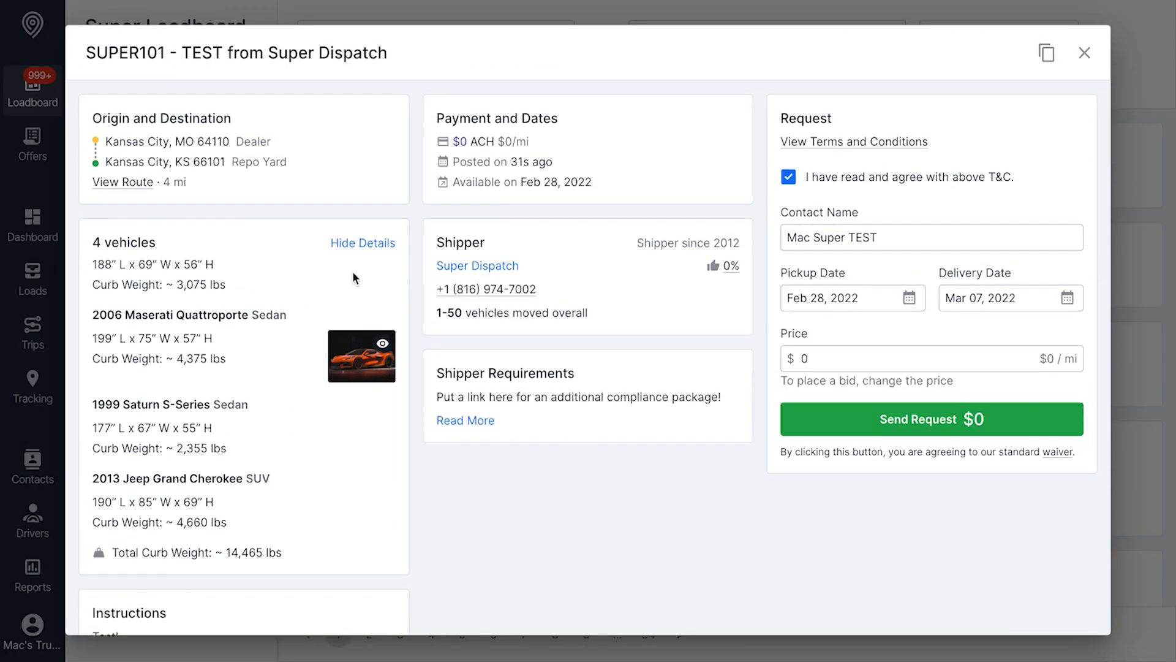
{"action": "left_click", "coordinate": [371, 244]}
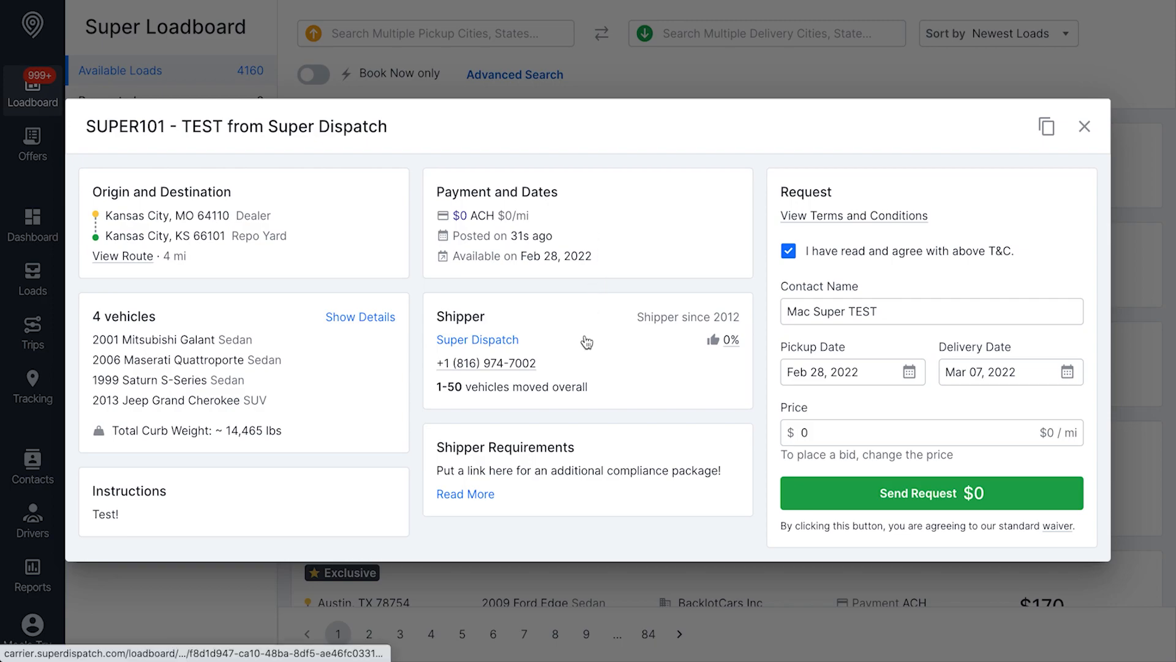
{"action": "left_click", "coordinate": [512, 341]}
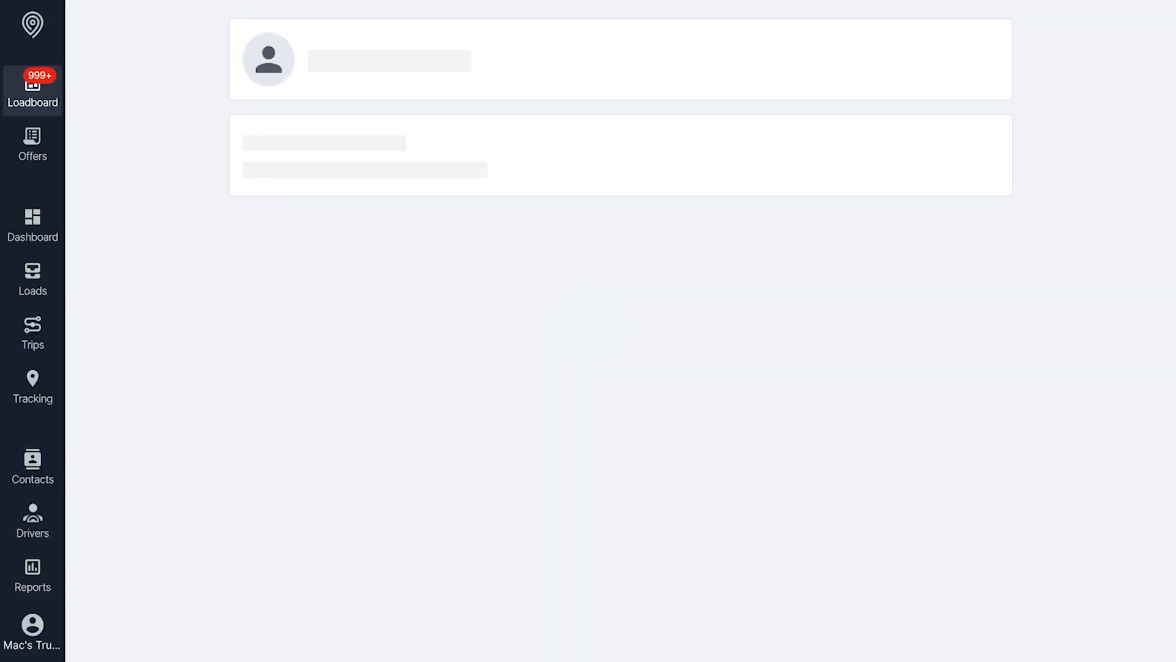
{"action": "scroll", "coordinate": [231, 315], "scroll_direction": "down", "scroll_amount": 5}
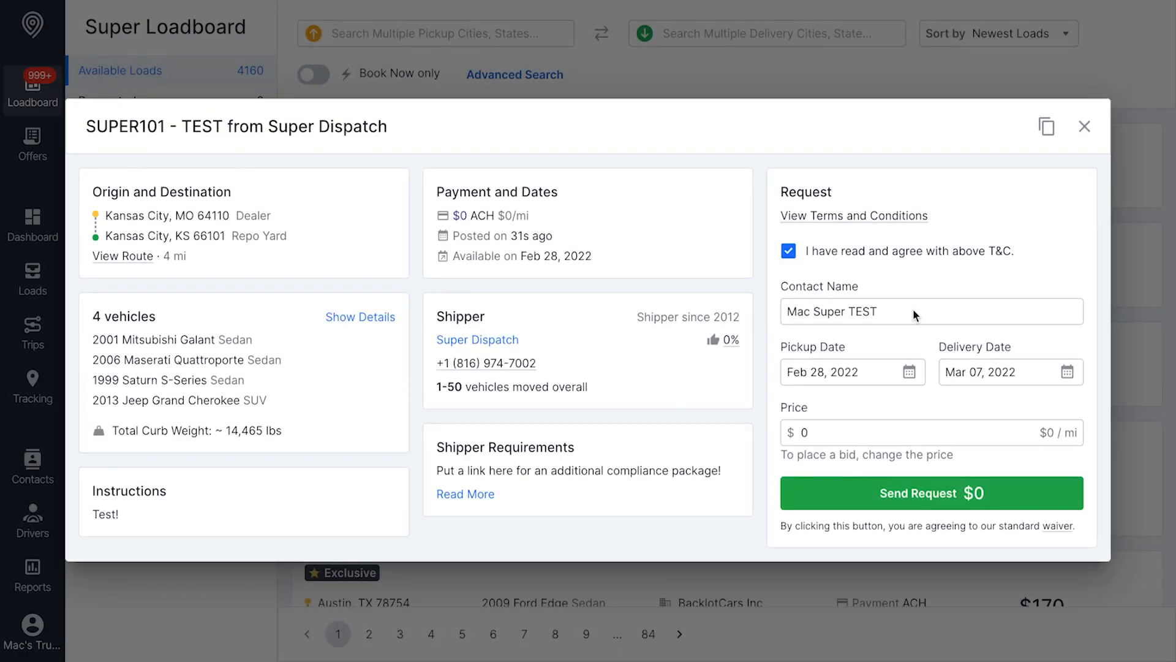
Place a $5 bid with a shortened contact name, keeping pickup on Feb 28, 2022
{"action": "triple_click", "coordinate": [884, 312]}
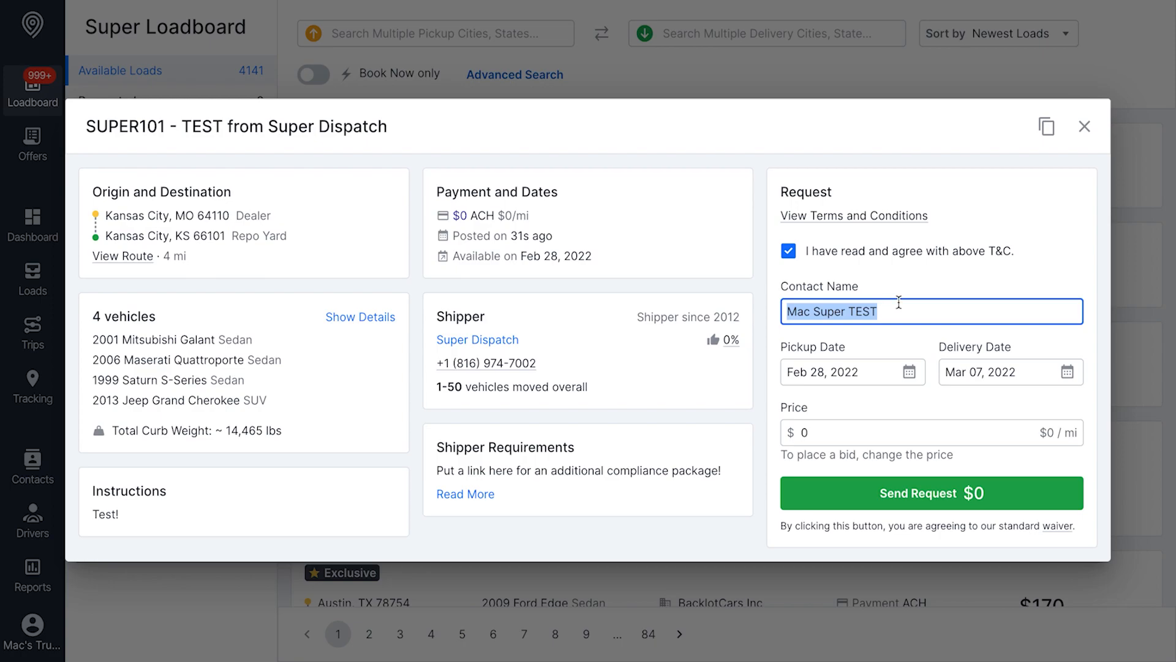
{"action": "type", "text": "Mac"}
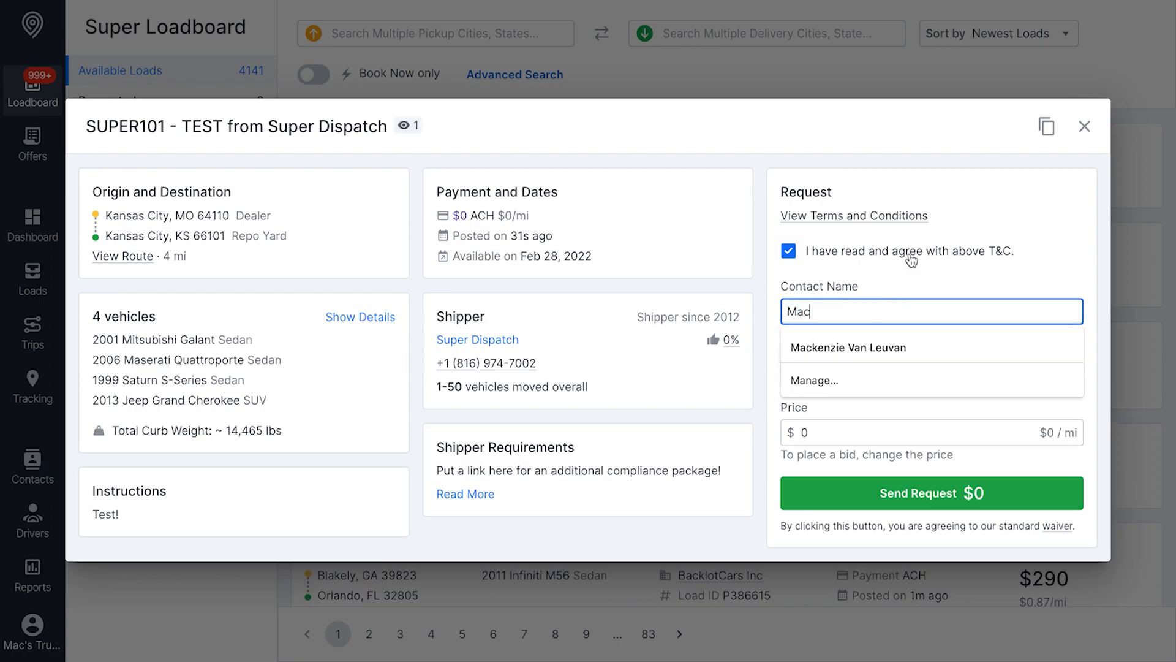
{"action": "left_click", "coordinate": [914, 276]}
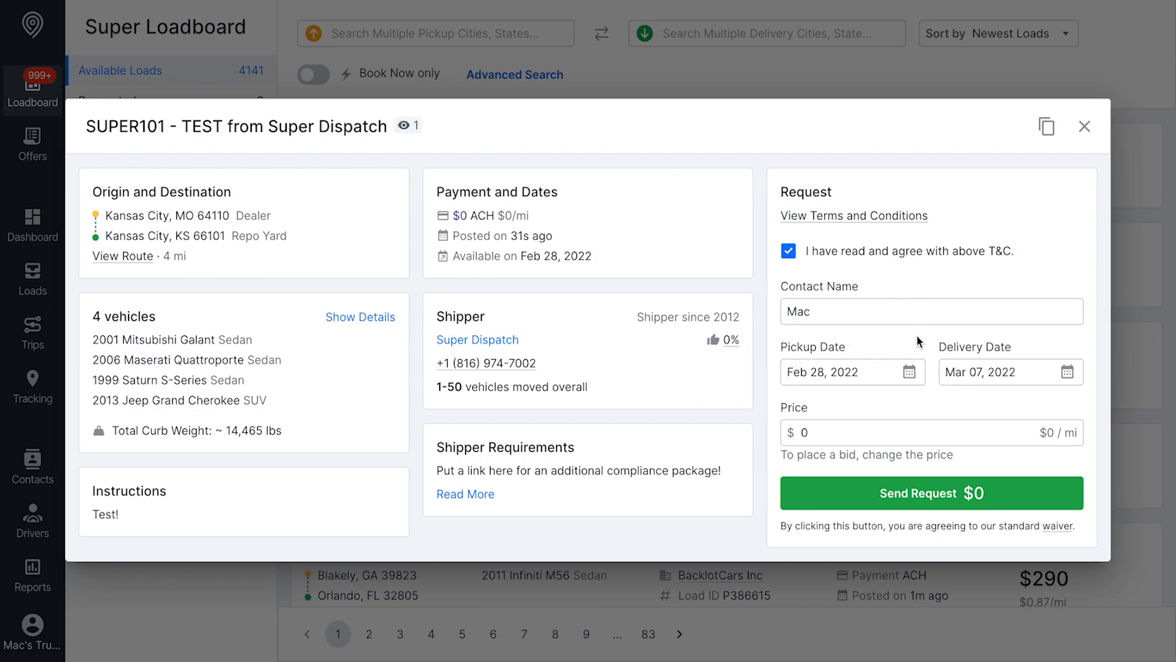
{"action": "left_click", "coordinate": [913, 378]}
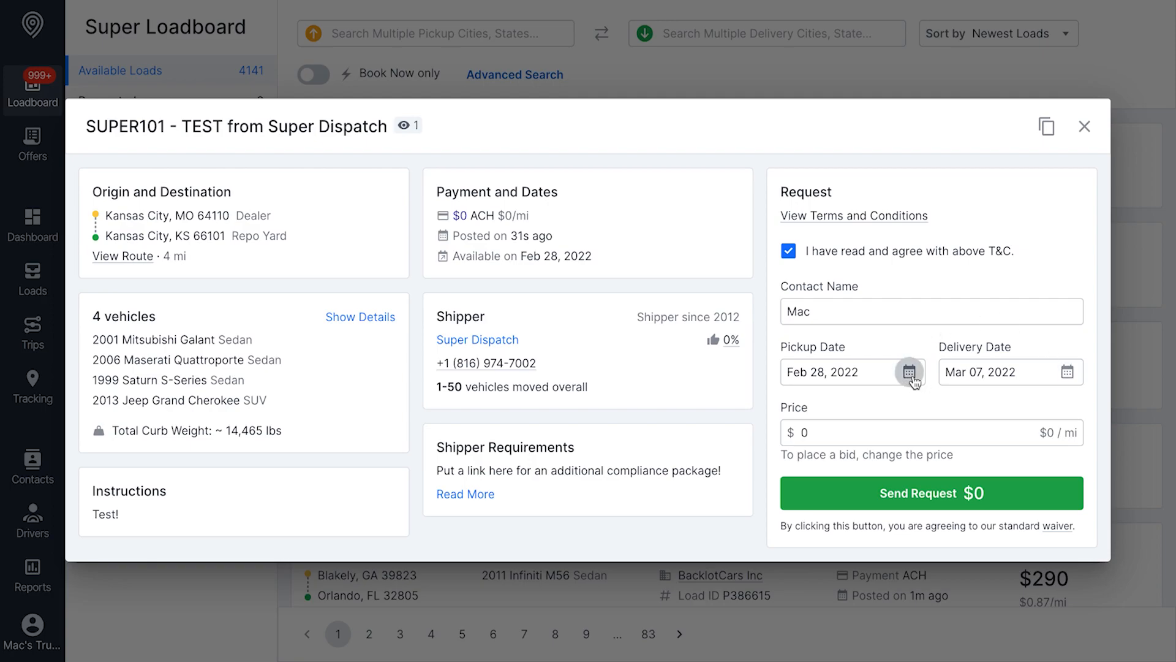
{"action": "left_click", "coordinate": [982, 283]}
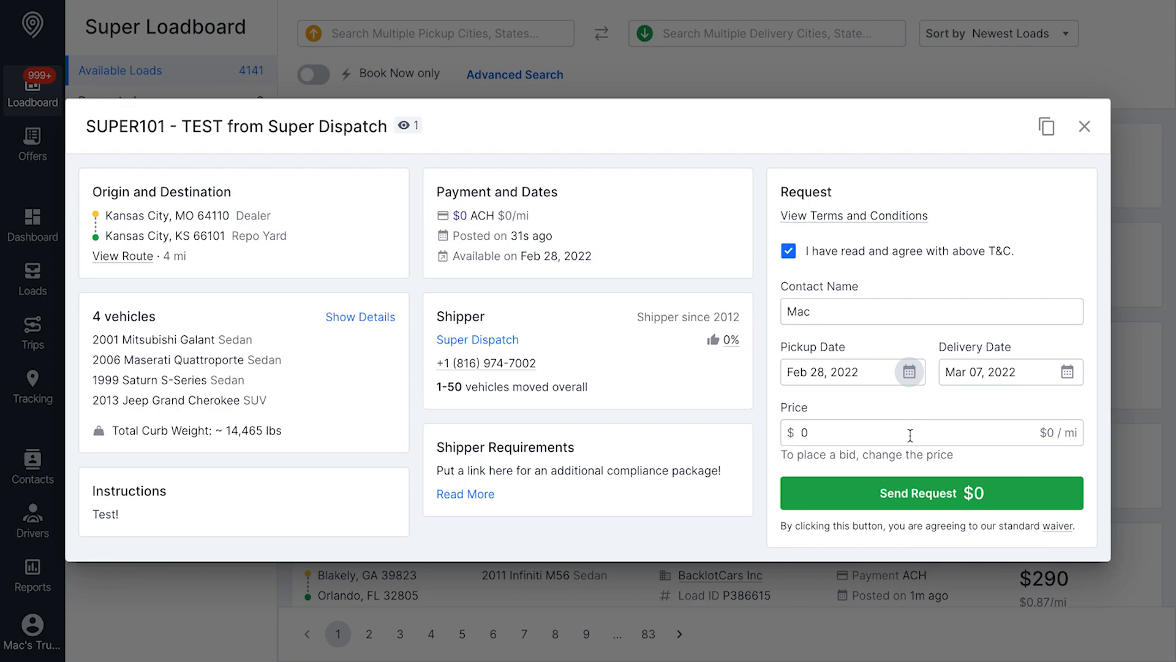
{"action": "left_click", "coordinate": [879, 437]}
{"action": "key", "text": "BackSpace"}
{"action": "type", "text": "5"}
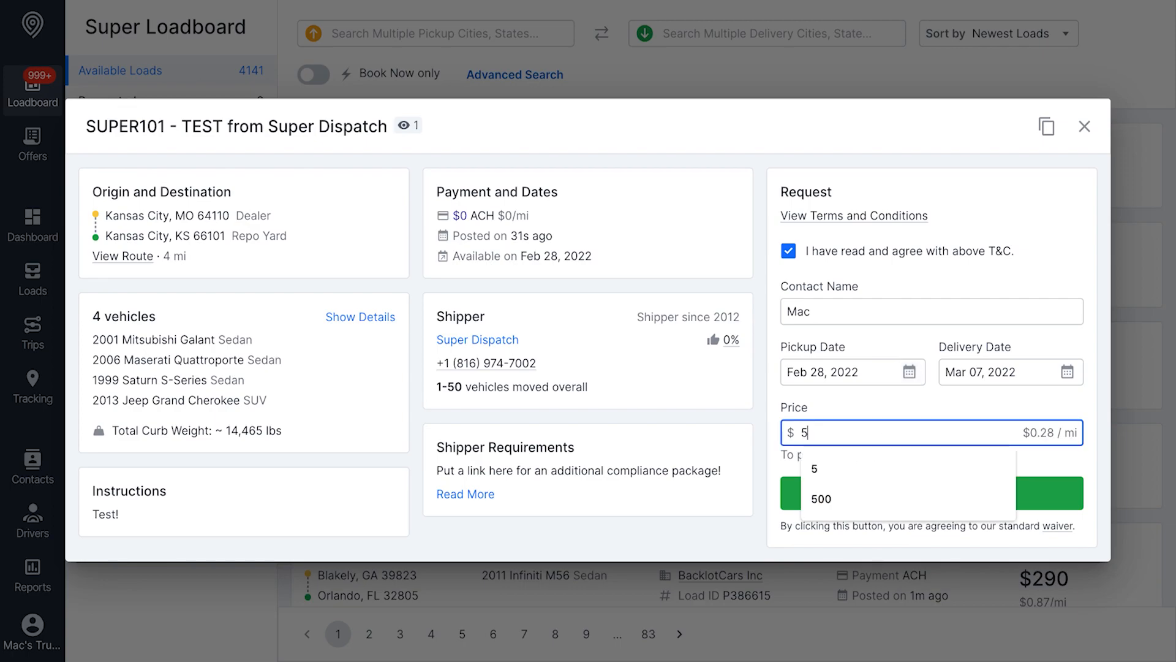
{"action": "left_click", "coordinate": [1028, 490]}
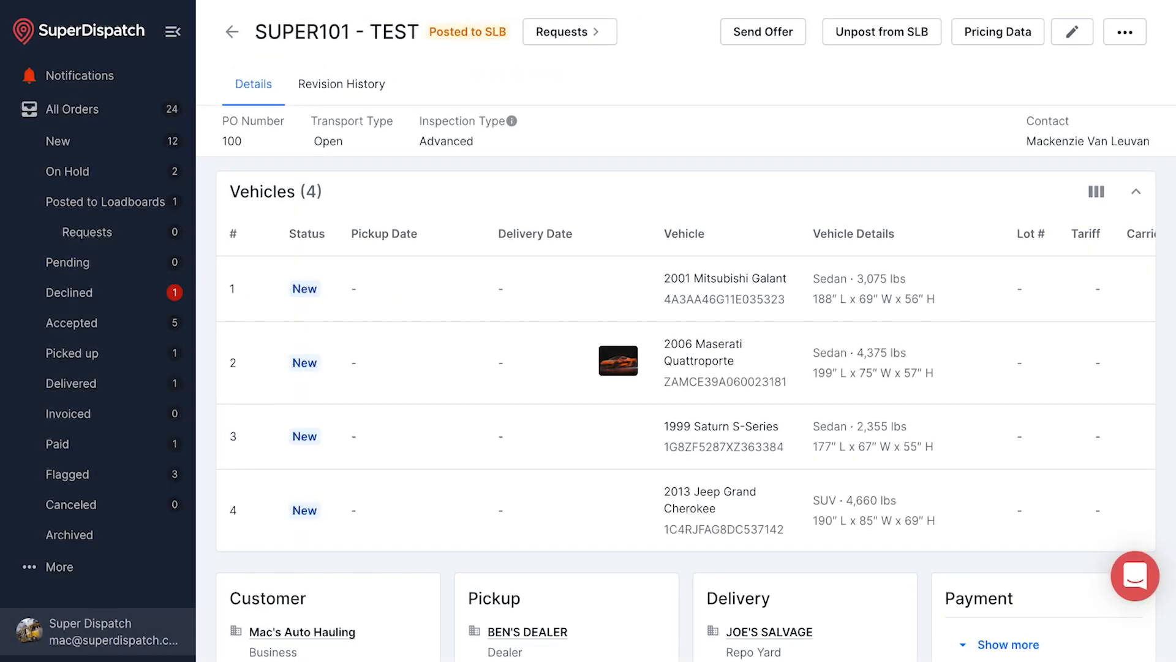
Answer the carrier's $5 request on SUPER101 with a 3.00 counter offer
{"action": "left_click", "coordinate": [600, 35]}
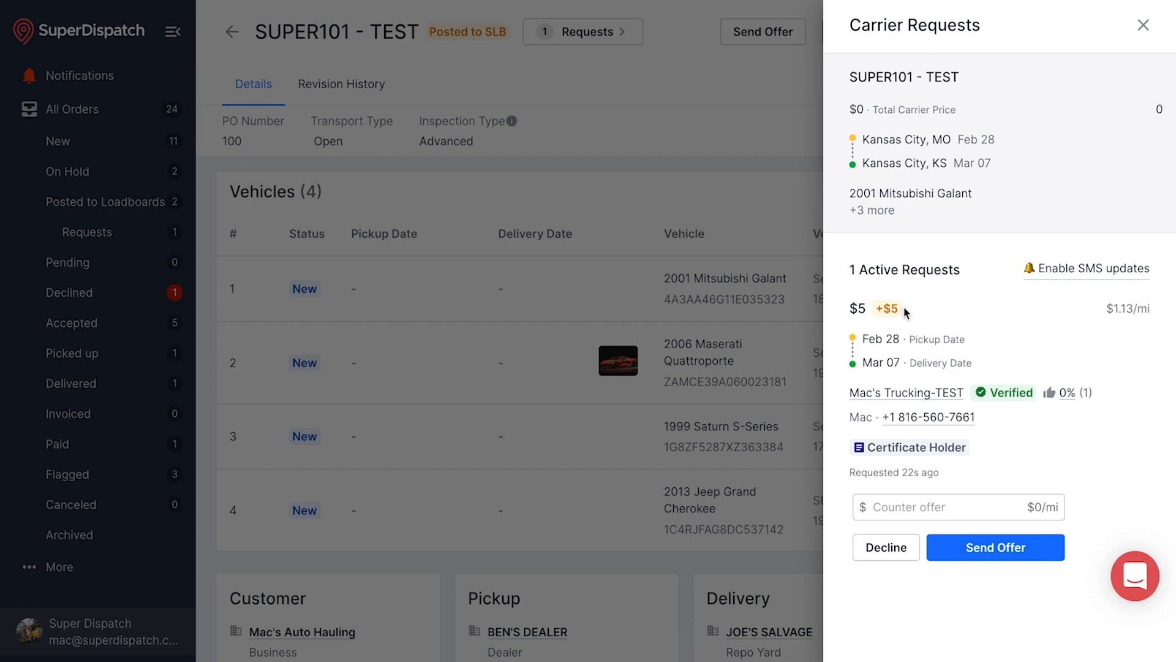
{"action": "left_click", "coordinate": [931, 511]}
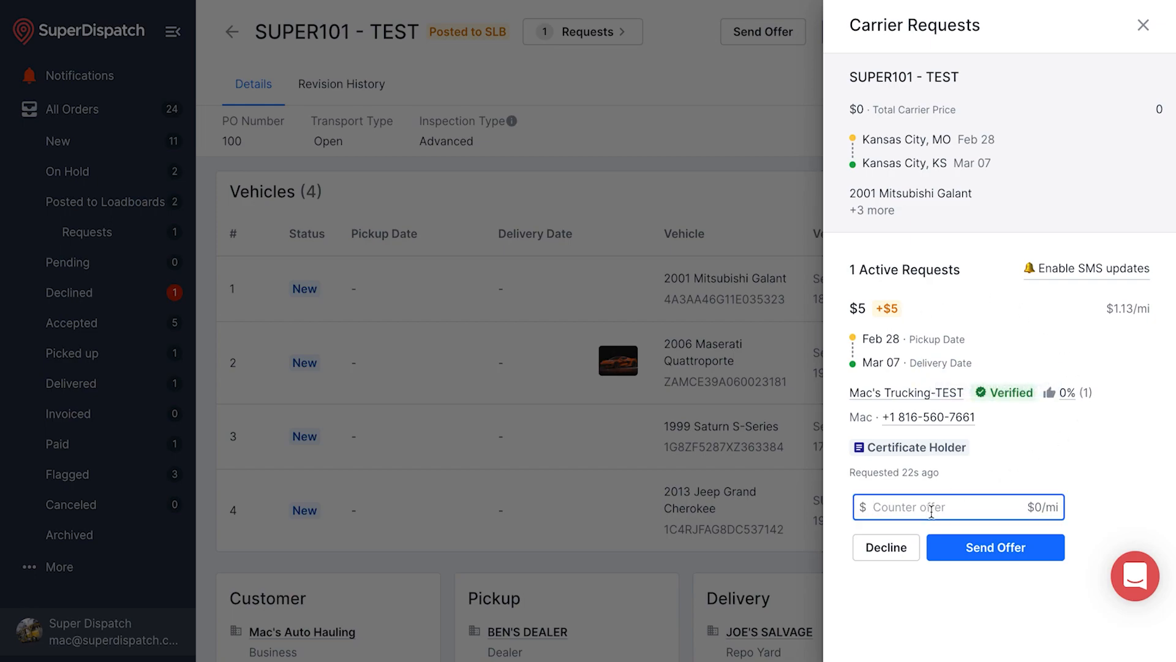
{"action": "type", "text": "3.00"}
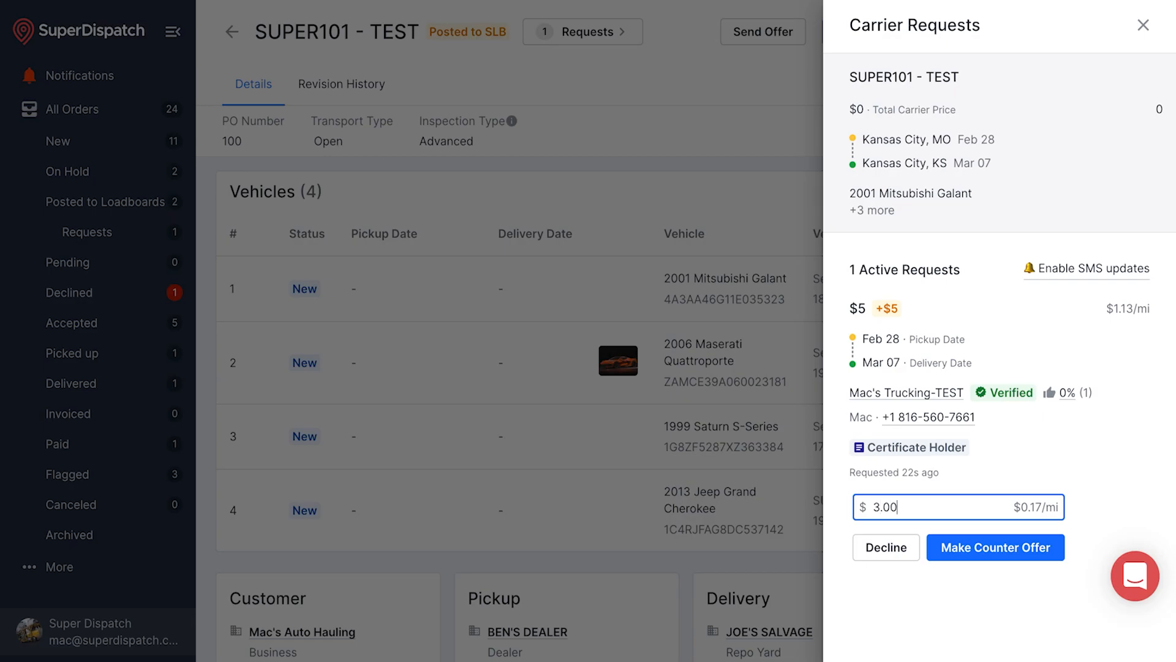
{"action": "left_click", "coordinate": [1015, 551]}
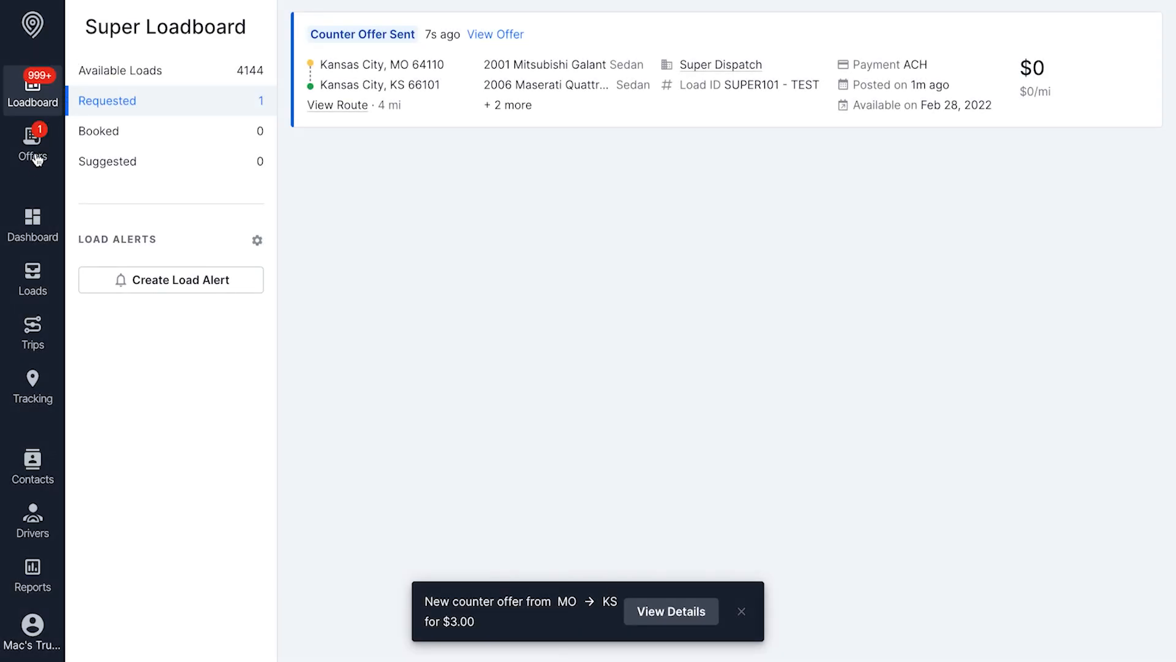
On the carrier side, open the $3 counter offer under Offers and accept it
{"action": "left_click", "coordinate": [28, 149]}
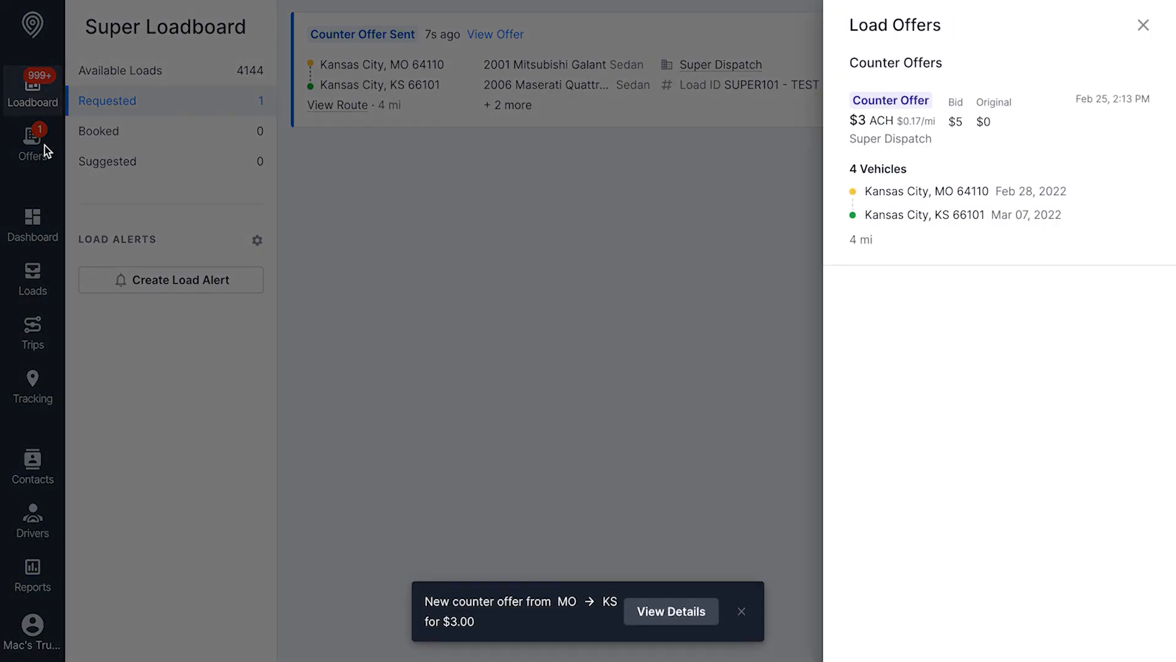
{"action": "left_click", "coordinate": [1020, 144]}
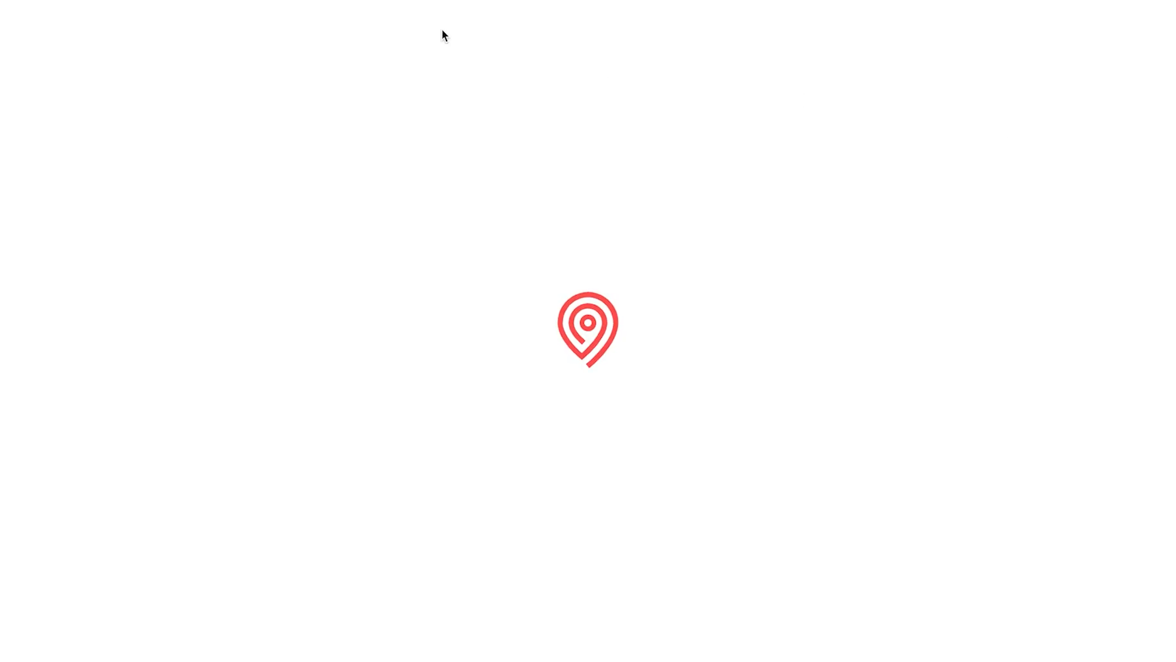
{"action": "scroll", "coordinate": [630, 291], "scroll_direction": "down", "scroll_amount": 5}
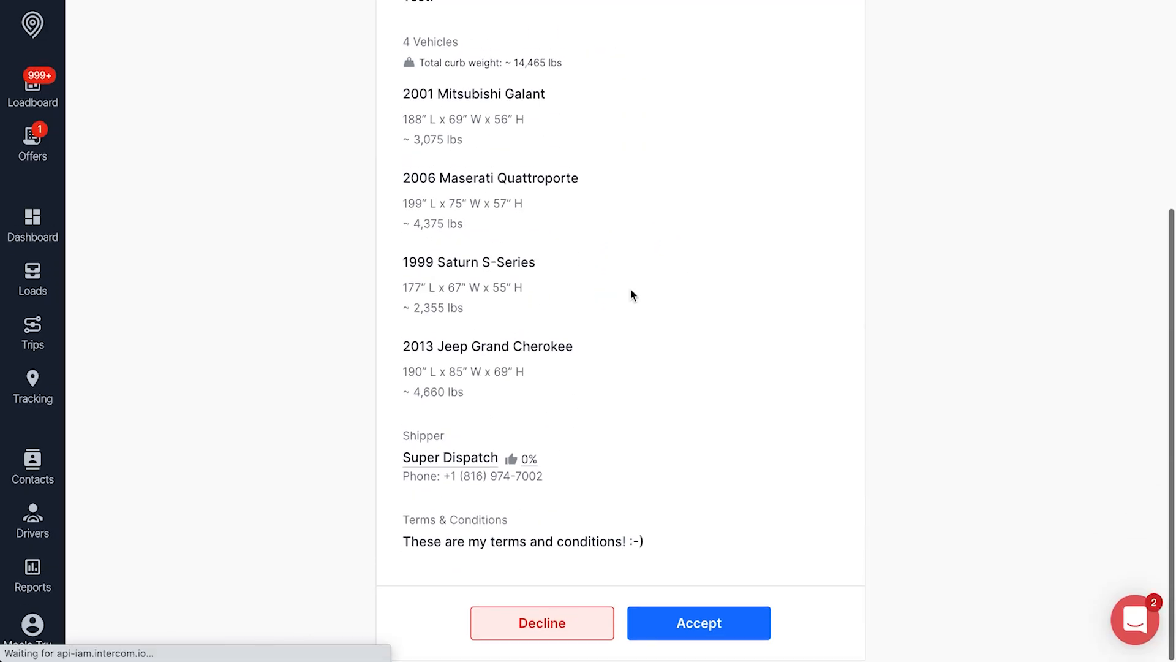
{"action": "scroll", "coordinate": [630, 291], "scroll_direction": "up", "scroll_amount": 5}
{"action": "left_click", "coordinate": [735, 621]}
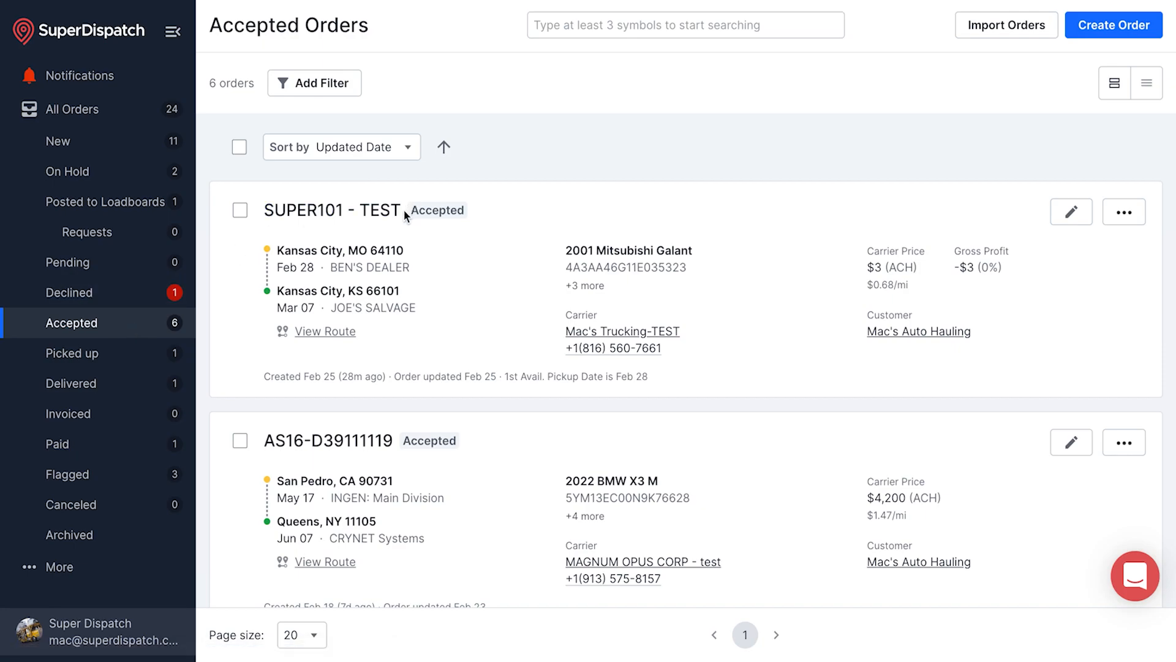
Highlight the SUPER101 - TEST order title
{"action": "left_click_drag", "start_coordinate": [404, 214], "coordinate": [262, 211]}
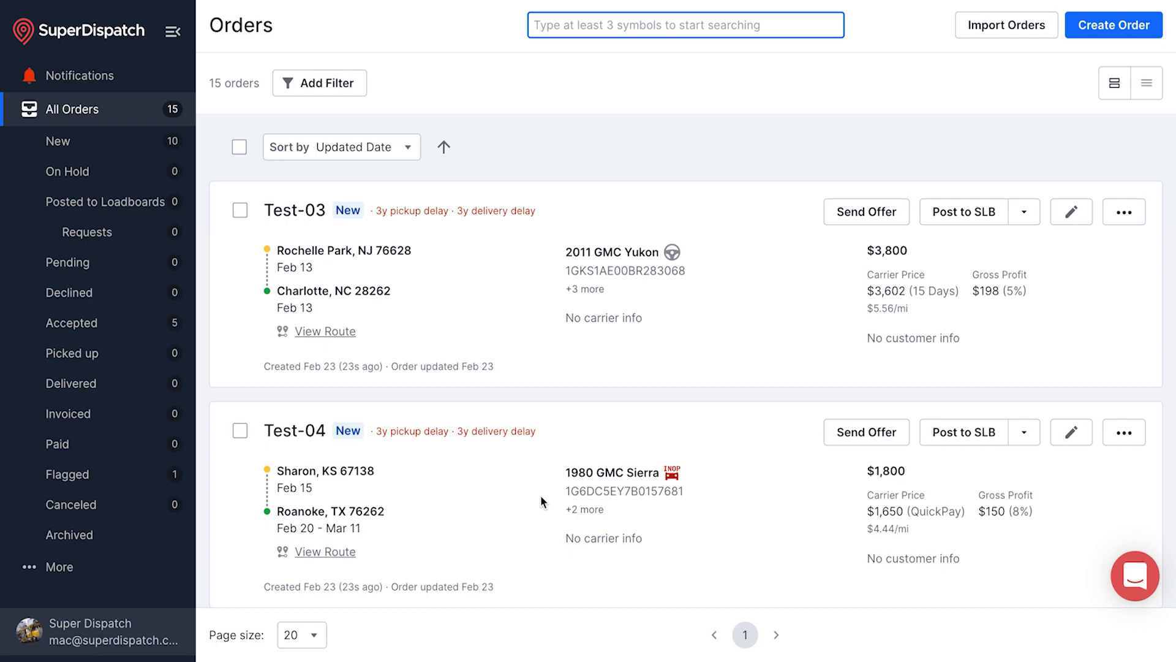
Download the orders CSV import template and open import-template.csv
{"action": "left_click", "coordinate": [998, 32]}
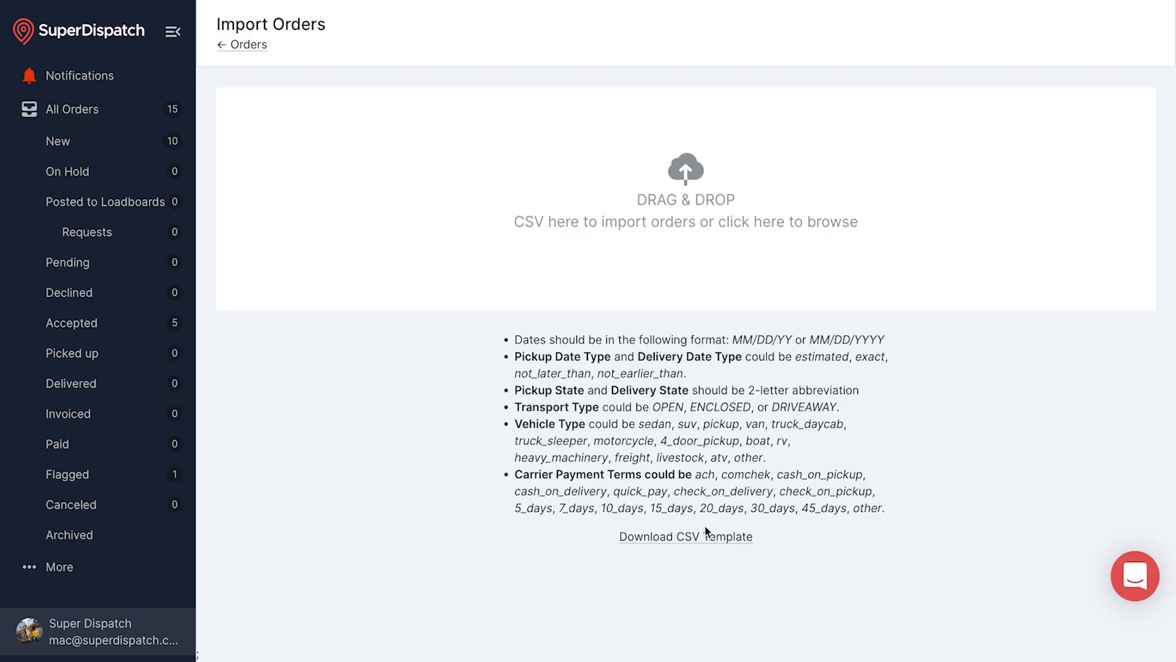
{"action": "left_click", "coordinate": [700, 542]}
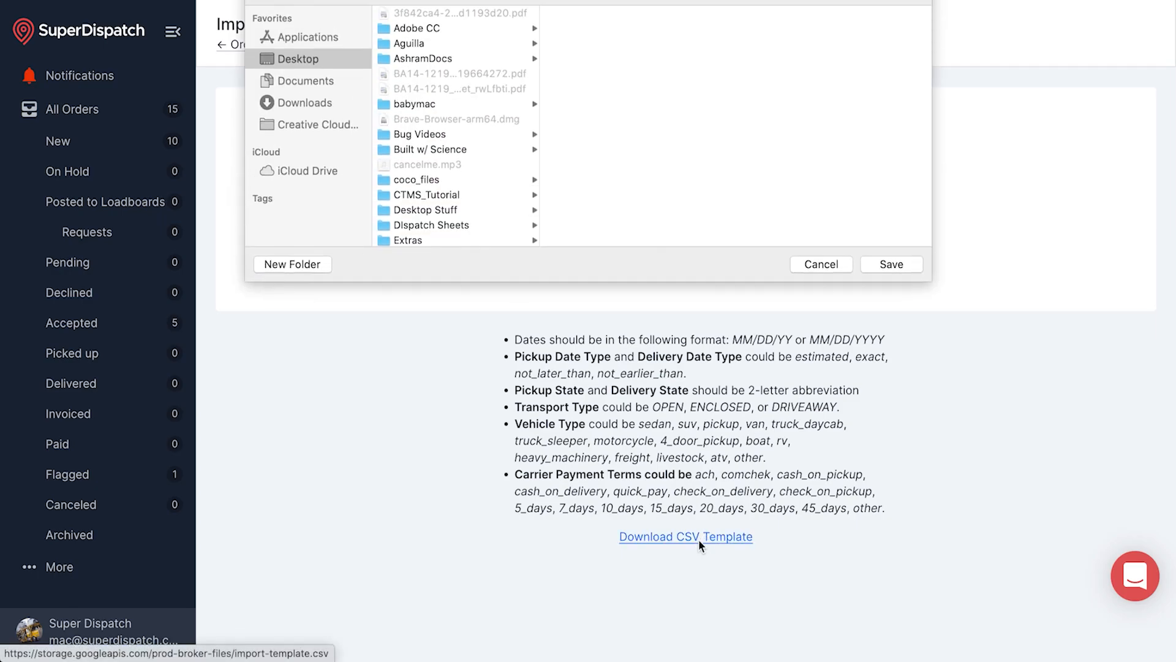
{"action": "left_click", "coordinate": [887, 265]}
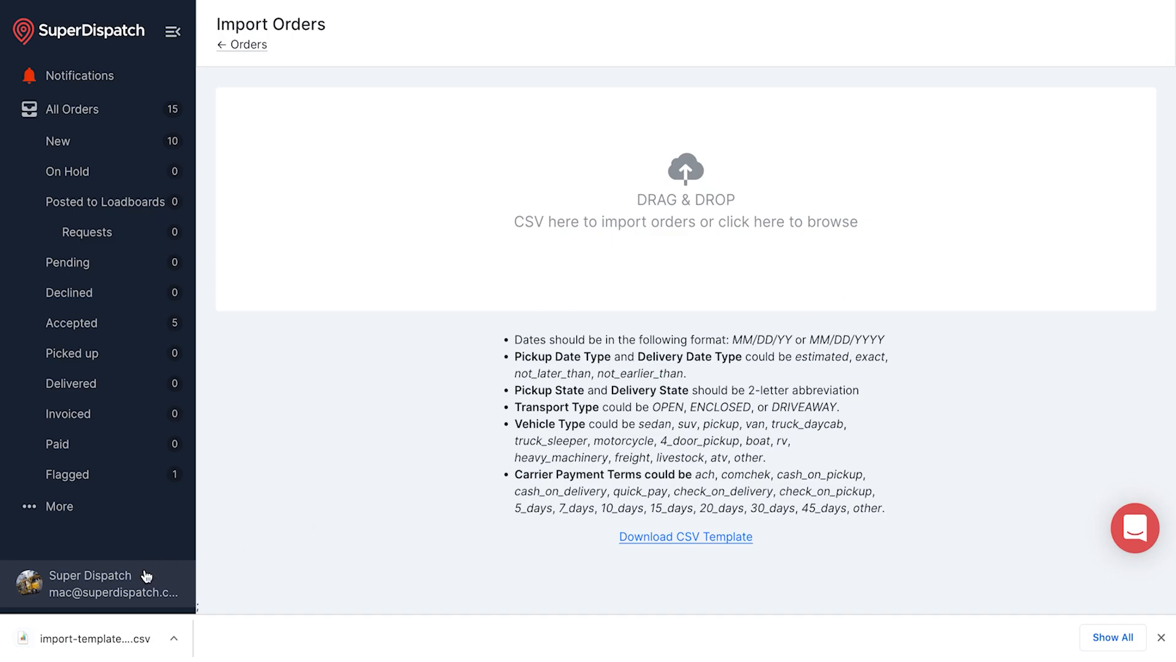
{"action": "left_click", "coordinate": [92, 638]}
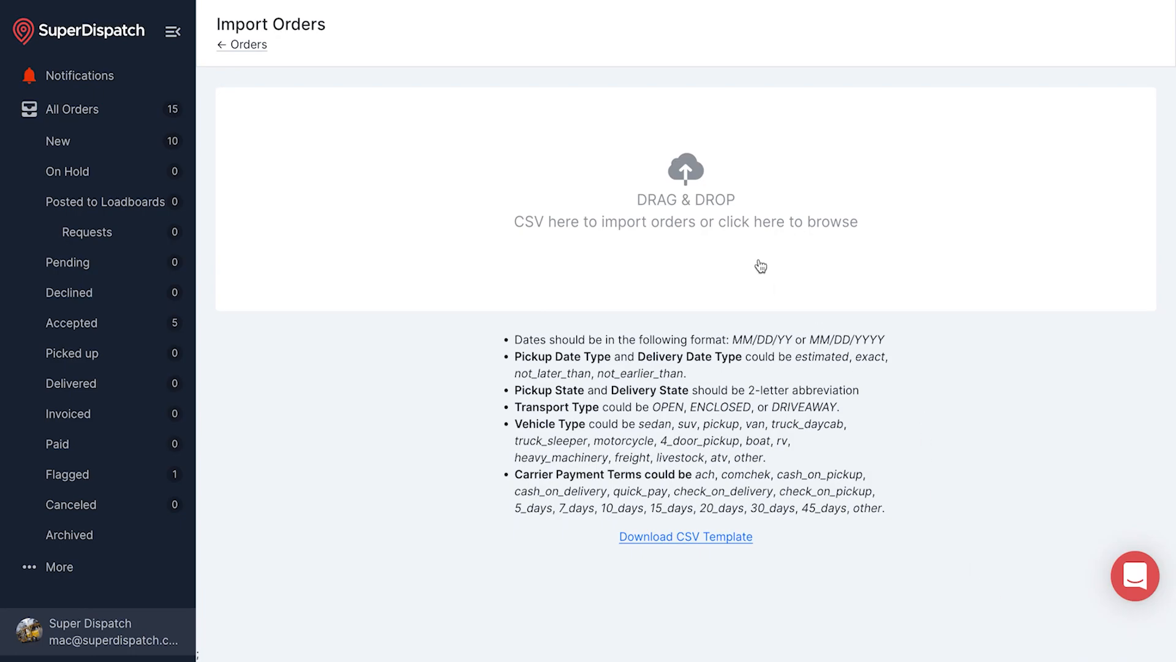
Upload import-template (3).csv to import orders Test-01 through Test-04
{"action": "left_click", "coordinate": [693, 203]}
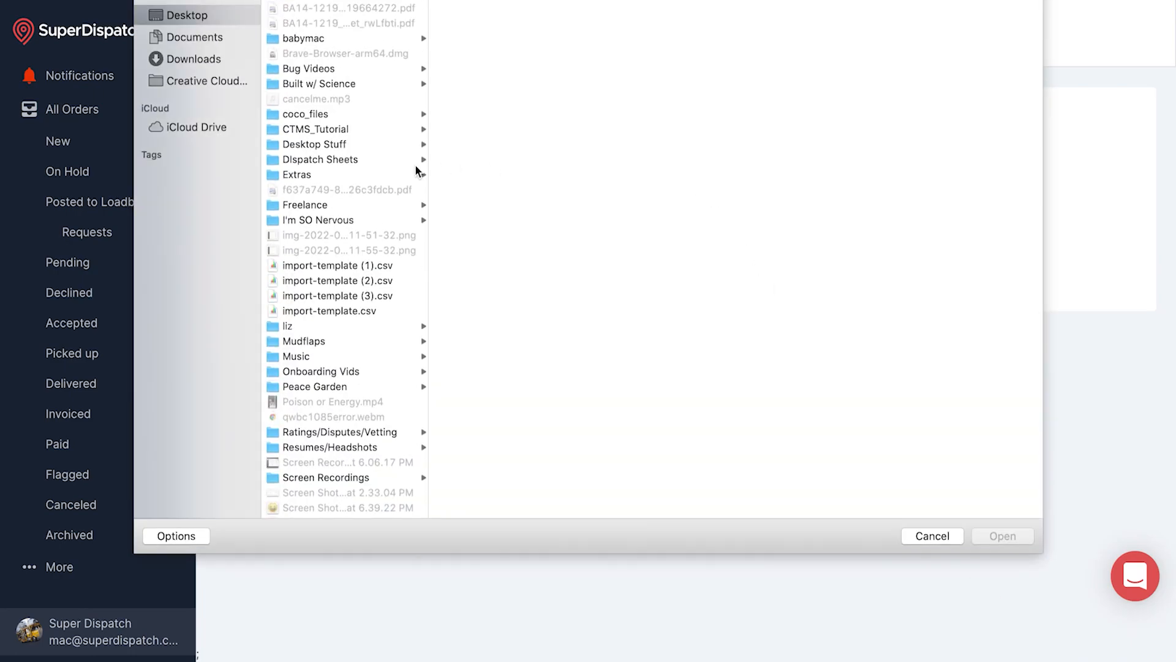
{"action": "left_click", "coordinate": [370, 297]}
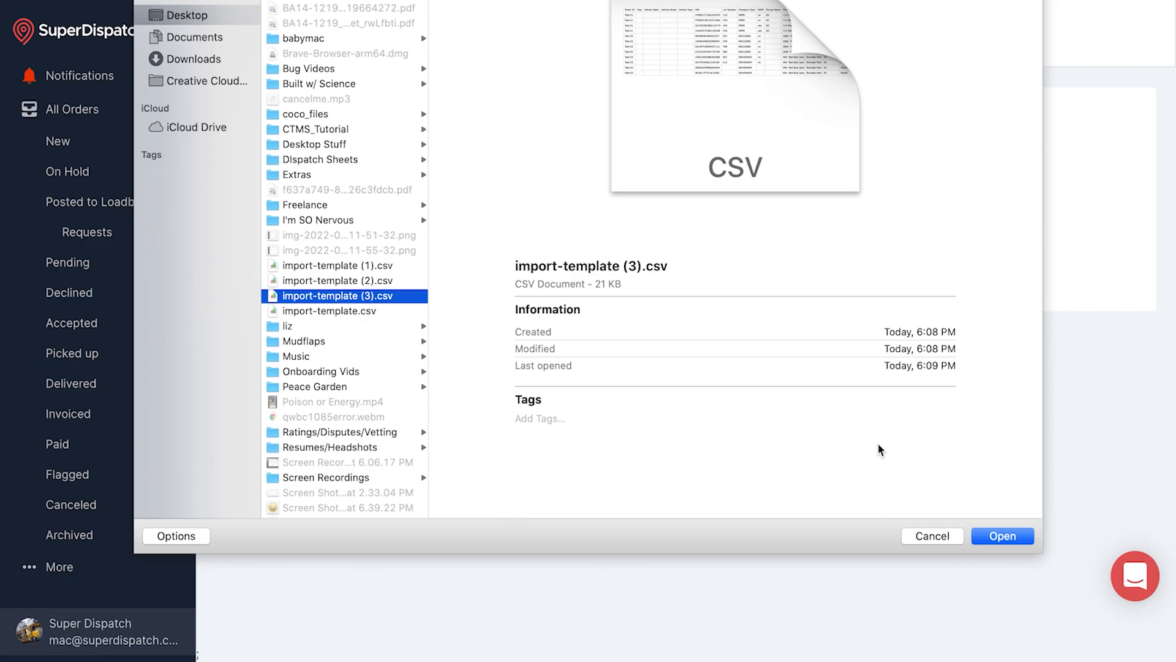
{"action": "left_click", "coordinate": [1004, 537]}
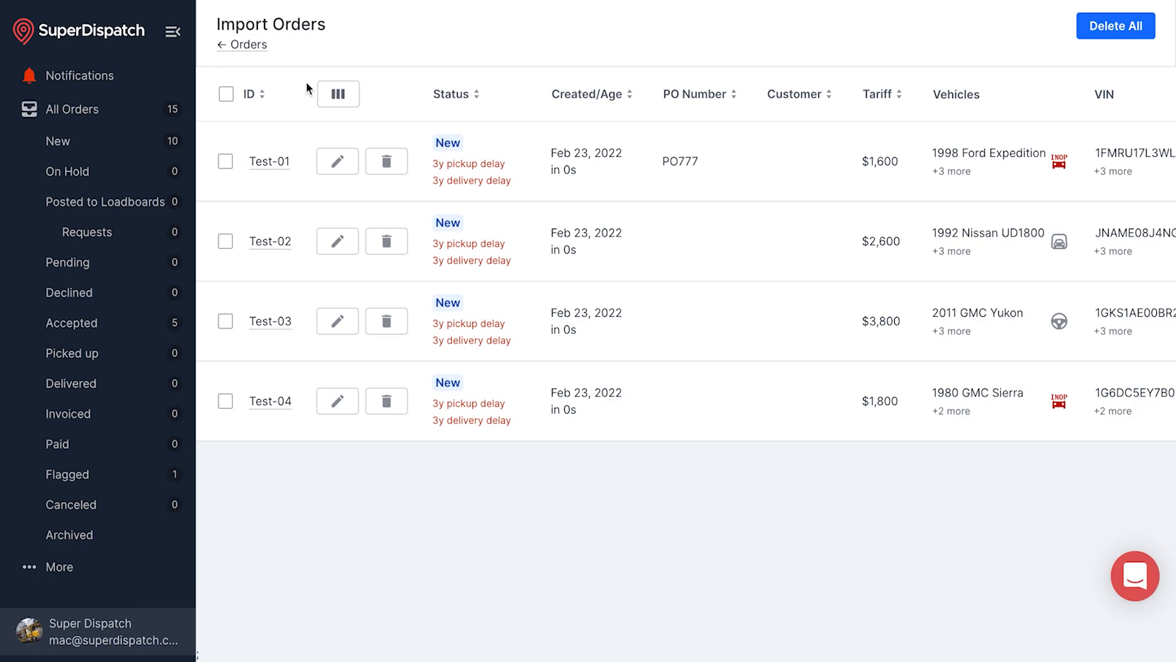
Open a blank New Order form (SUPER132) from the New orders list and review its default fields
{"action": "left_click", "coordinate": [101, 146]}
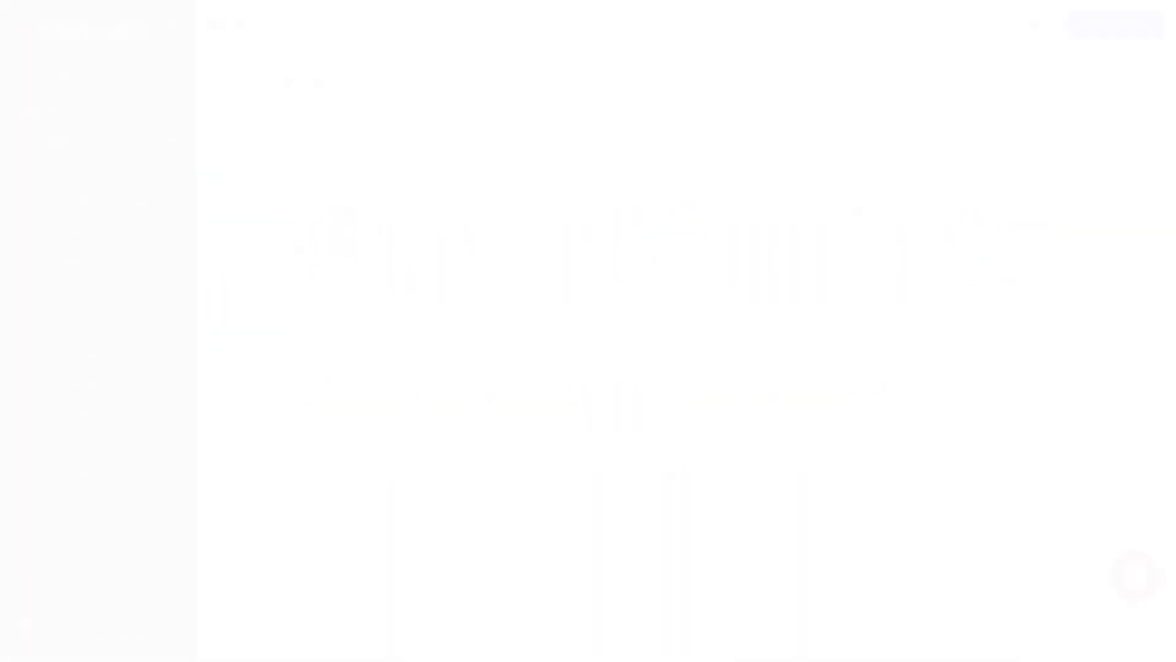
{"action": "left_click", "coordinate": [1123, 32]}
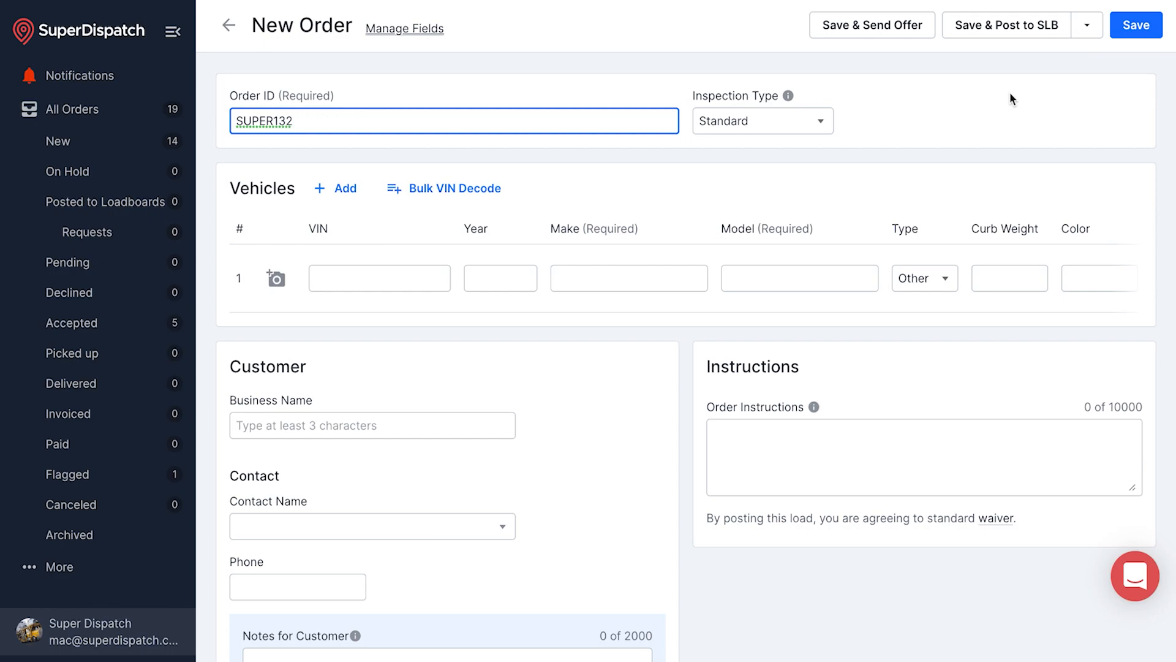
{"action": "scroll", "coordinate": [1011, 93], "scroll_direction": "down", "scroll_amount": 3}
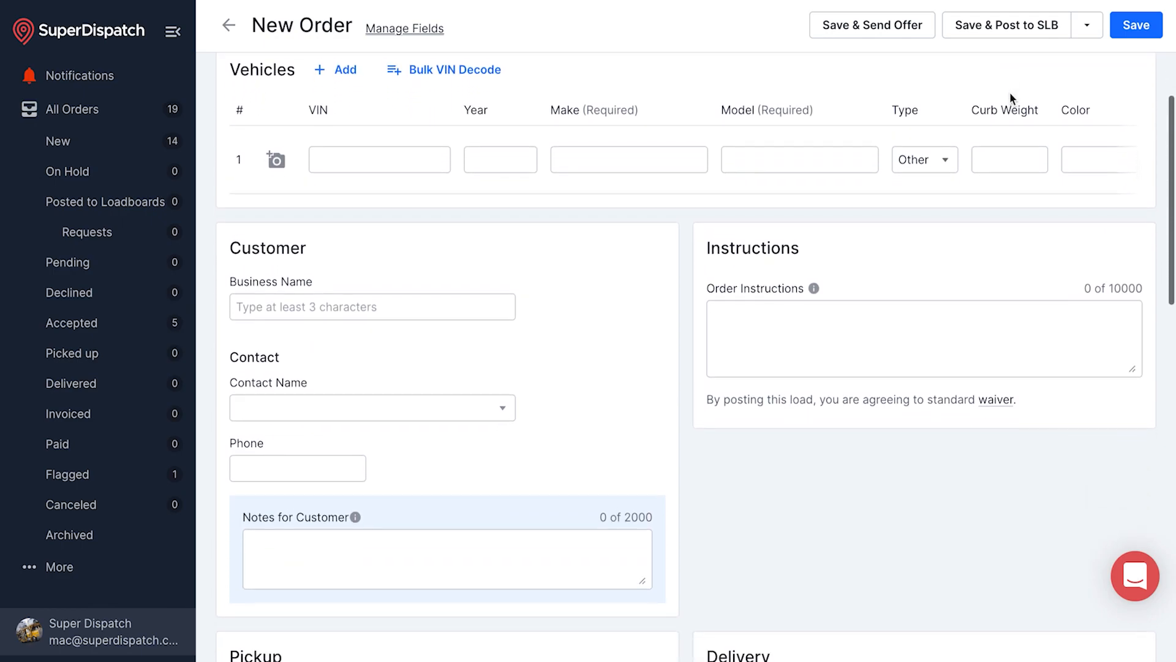
{"action": "scroll", "coordinate": [1010, 94], "scroll_direction": "down", "scroll_amount": 4}
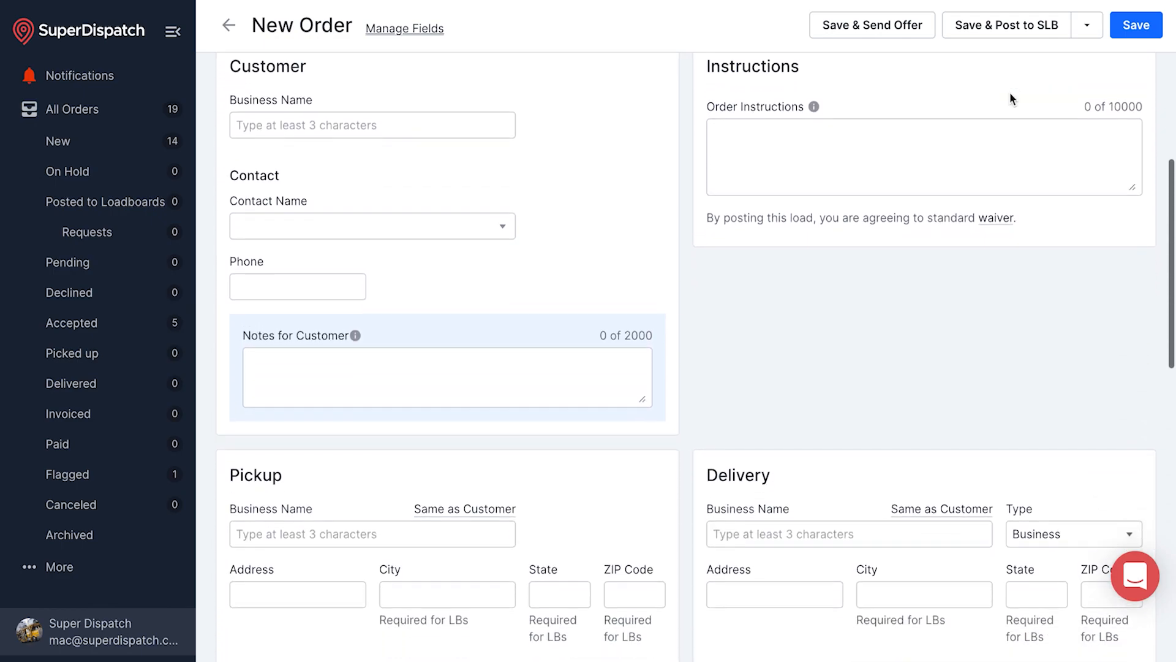
{"action": "scroll", "coordinate": [1010, 92], "scroll_direction": "down", "scroll_amount": 12}
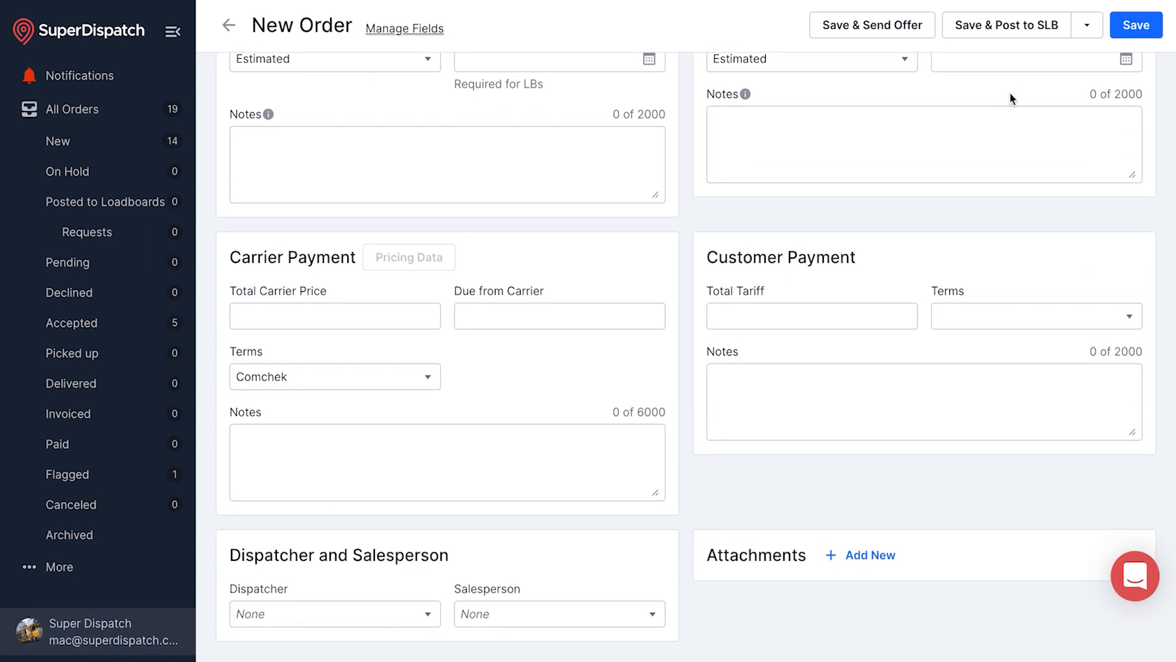
{"action": "scroll", "coordinate": [1010, 94], "scroll_direction": "up", "scroll_amount": 10}
{"action": "scroll", "coordinate": [1011, 94], "scroll_direction": "up", "scroll_amount": 7}
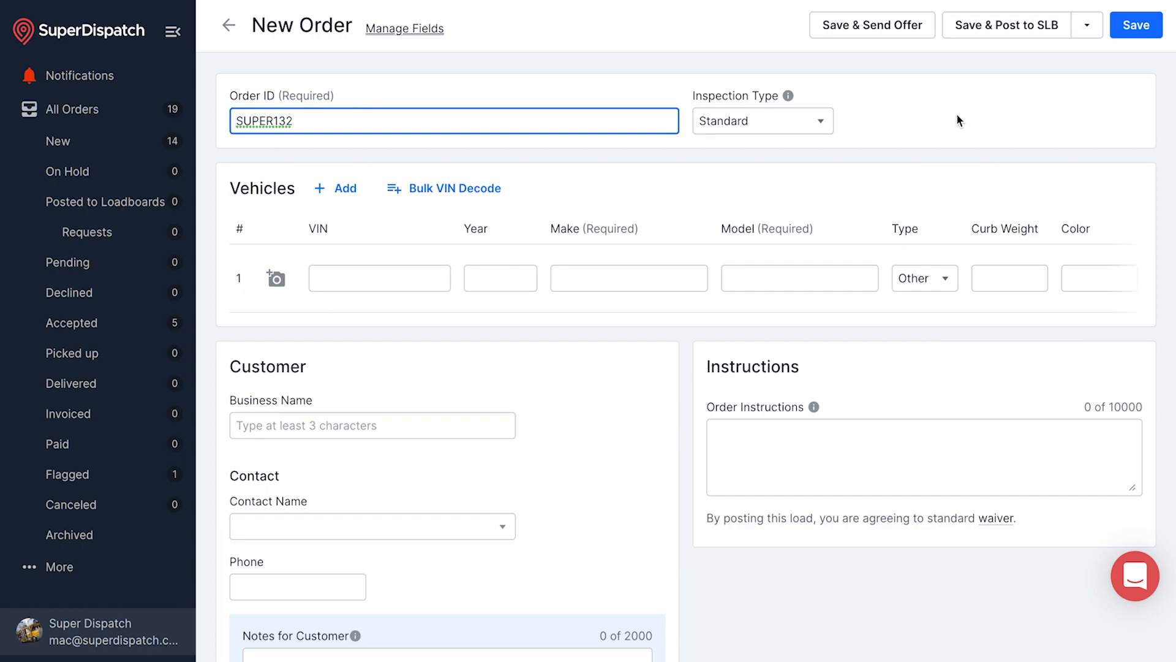
In Manage Order Fields, expand General Info, Vehicle, Instructions, Customer, Pickup, Delivery and Carrier Payment sections
{"action": "left_click", "coordinate": [106, 631]}
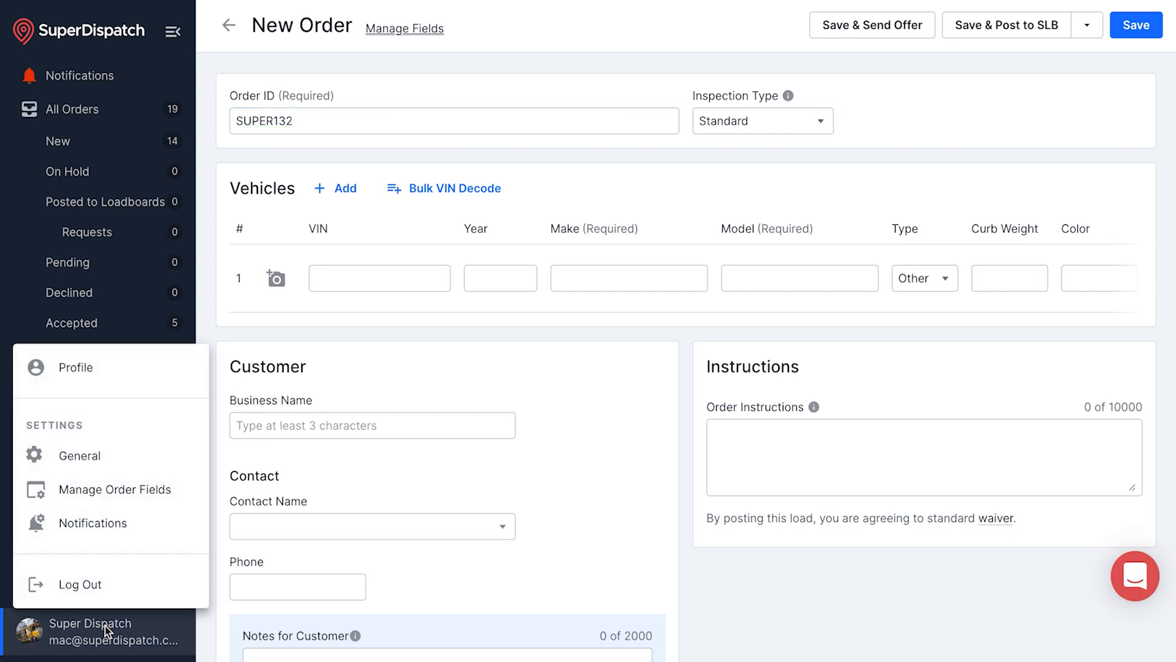
{"action": "left_click", "coordinate": [129, 490]}
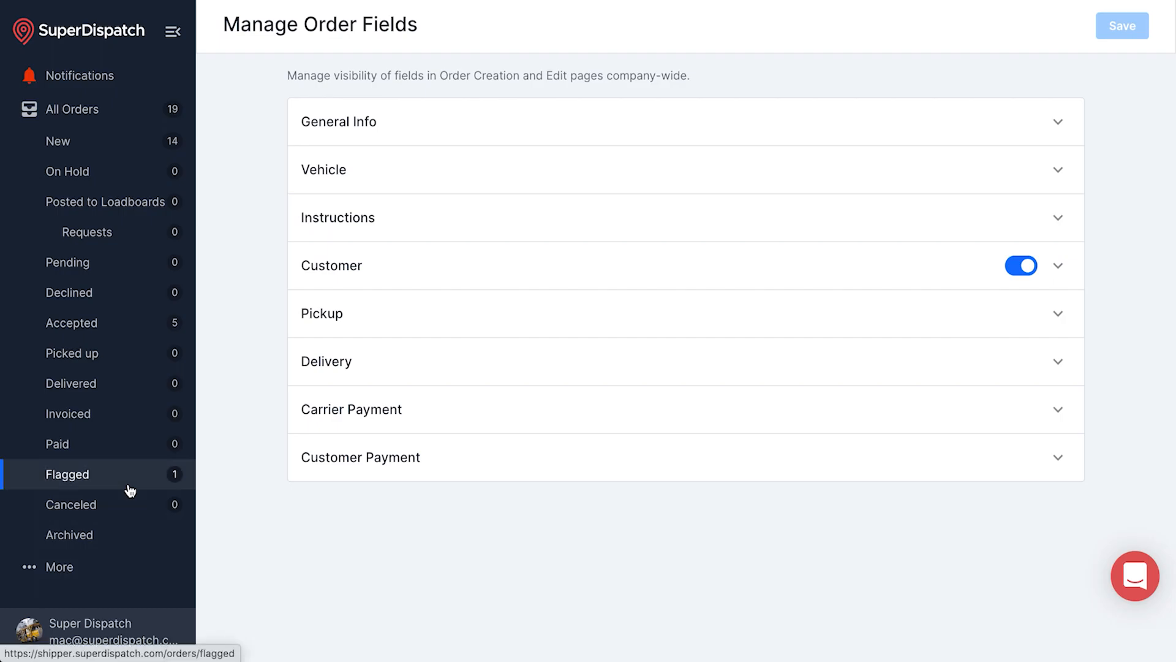
{"action": "left_click", "coordinate": [432, 125]}
{"action": "left_click", "coordinate": [403, 269]}
{"action": "scroll", "coordinate": [408, 324], "scroll_direction": "down", "scroll_amount": 1}
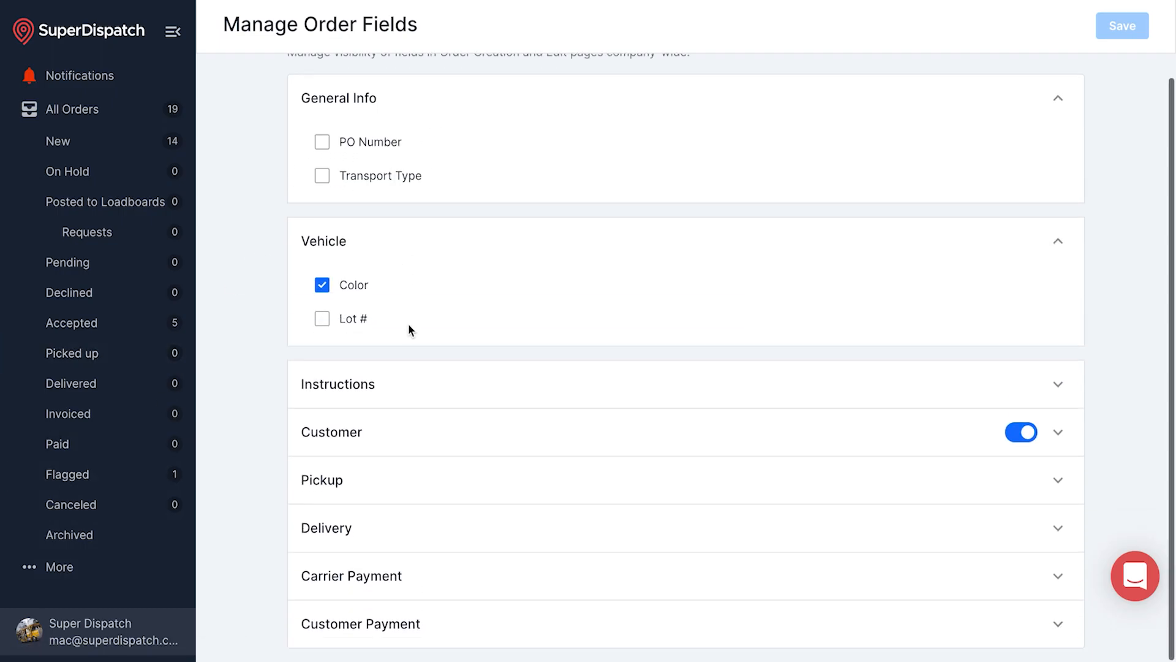
{"action": "left_click", "coordinate": [410, 381]}
{"action": "scroll", "coordinate": [410, 383], "scroll_direction": "down", "scroll_amount": 2}
{"action": "left_click", "coordinate": [404, 440]}
{"action": "scroll", "coordinate": [405, 439], "scroll_direction": "down", "scroll_amount": 5}
{"action": "left_click", "coordinate": [410, 479]}
{"action": "scroll", "coordinate": [410, 480], "scroll_direction": "down", "scroll_amount": 5}
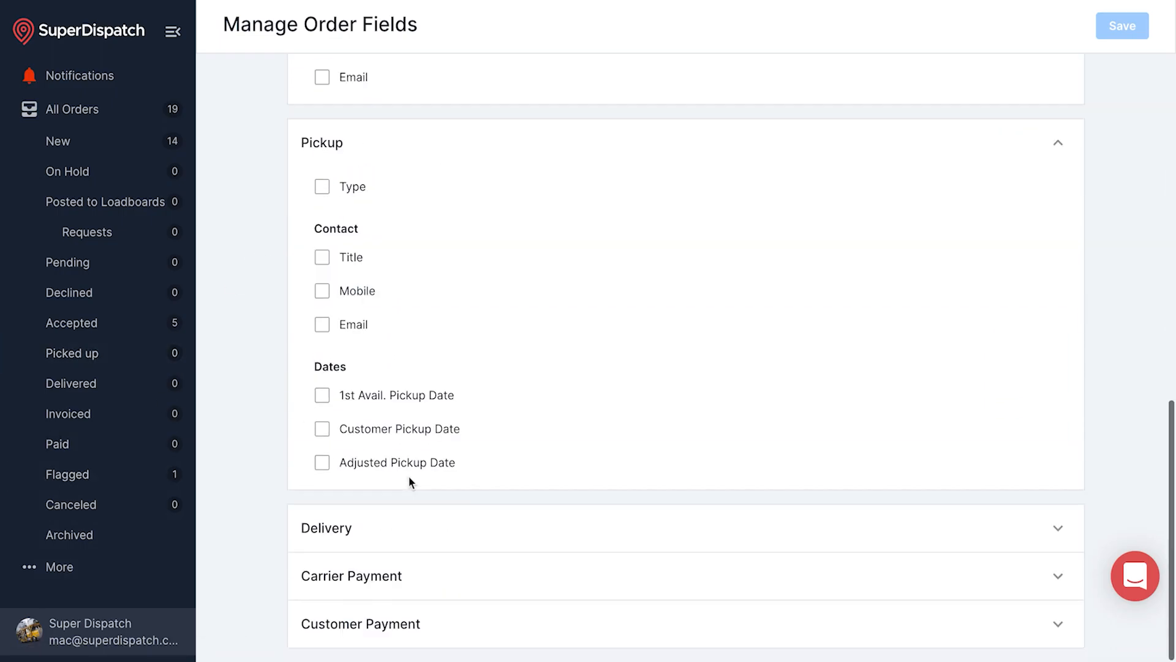
{"action": "left_click", "coordinate": [413, 540]}
{"action": "scroll", "coordinate": [415, 599], "scroll_direction": "down", "scroll_amount": 5}
{"action": "left_click", "coordinate": [415, 595]}
{"action": "scroll", "coordinate": [415, 613], "scroll_direction": "down", "scroll_amount": 3}
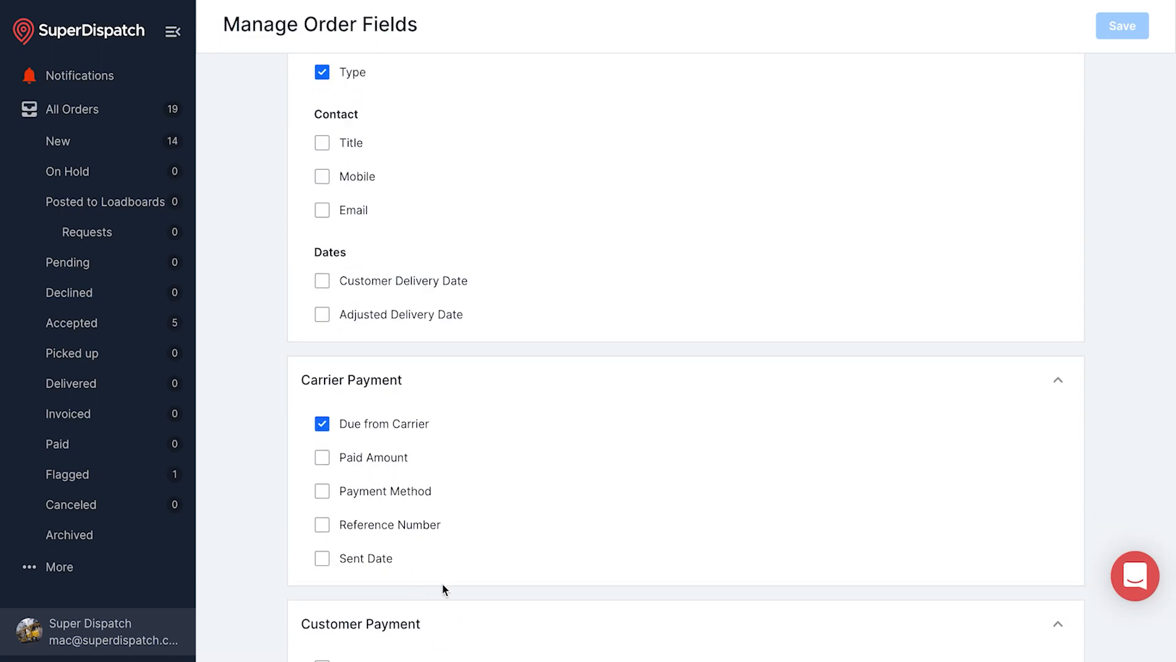
{"action": "scroll", "coordinate": [471, 366], "scroll_direction": "up", "scroll_amount": 18}
{"action": "scroll", "coordinate": [471, 366], "scroll_direction": "up", "scroll_amount": 3}
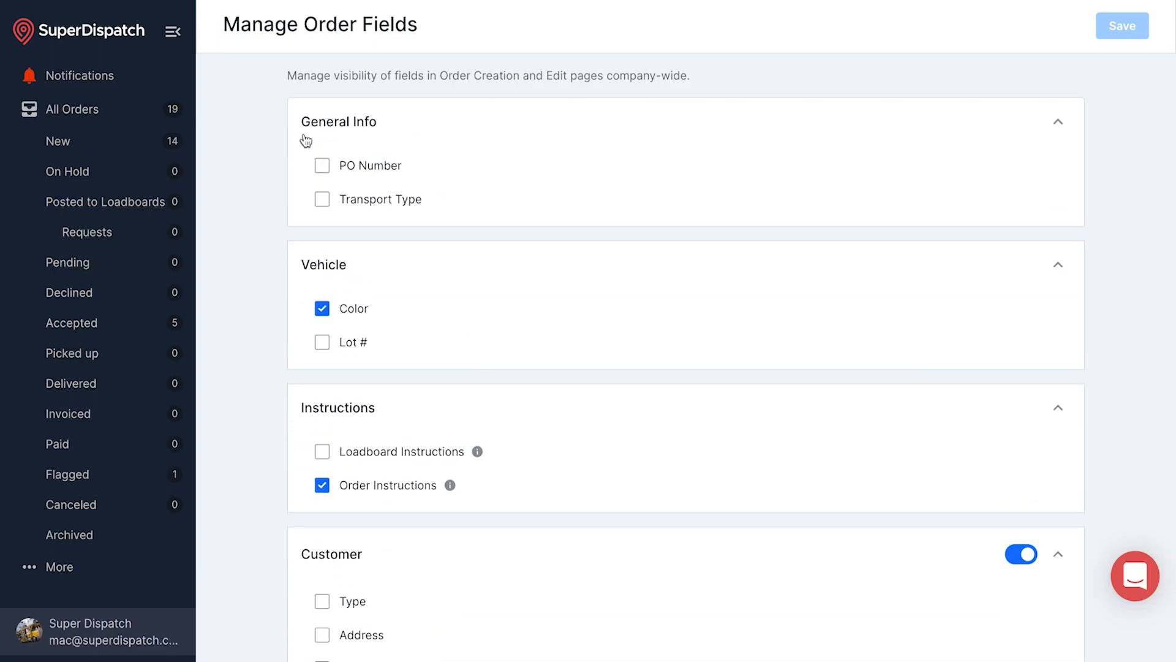
Enable PO Number, Lot # and Loadboard Instructions fields and save the field settings
{"action": "left_click", "coordinate": [320, 171]}
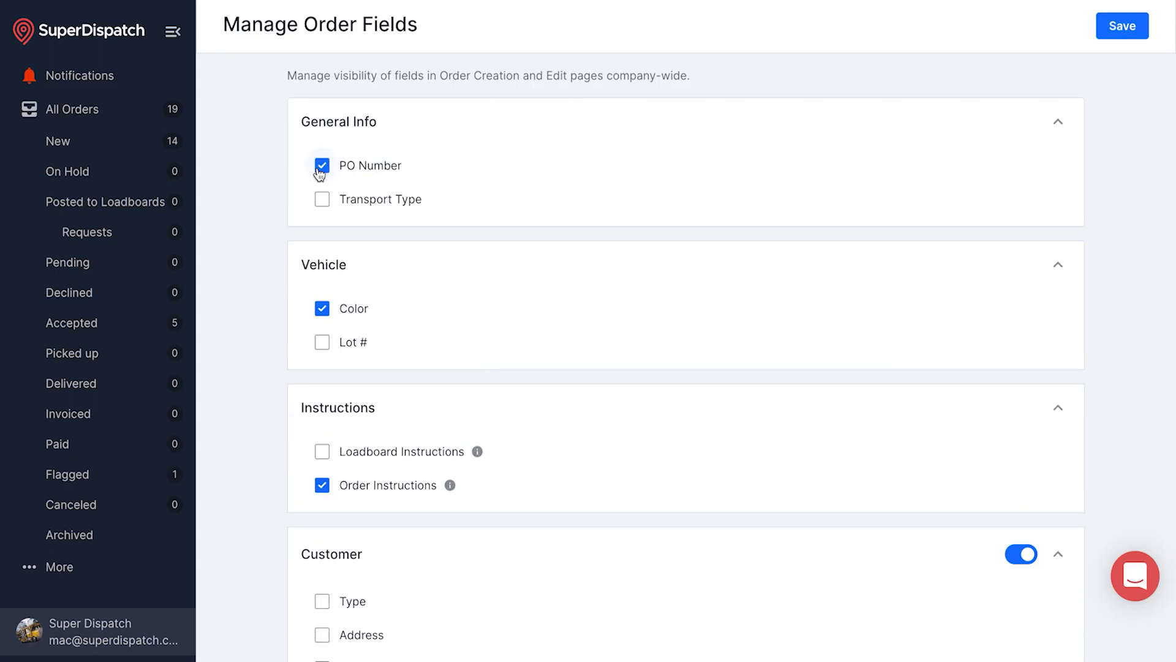
{"action": "scroll", "coordinate": [323, 353], "scroll_direction": "down", "scroll_amount": 2}
{"action": "left_click", "coordinate": [322, 343]}
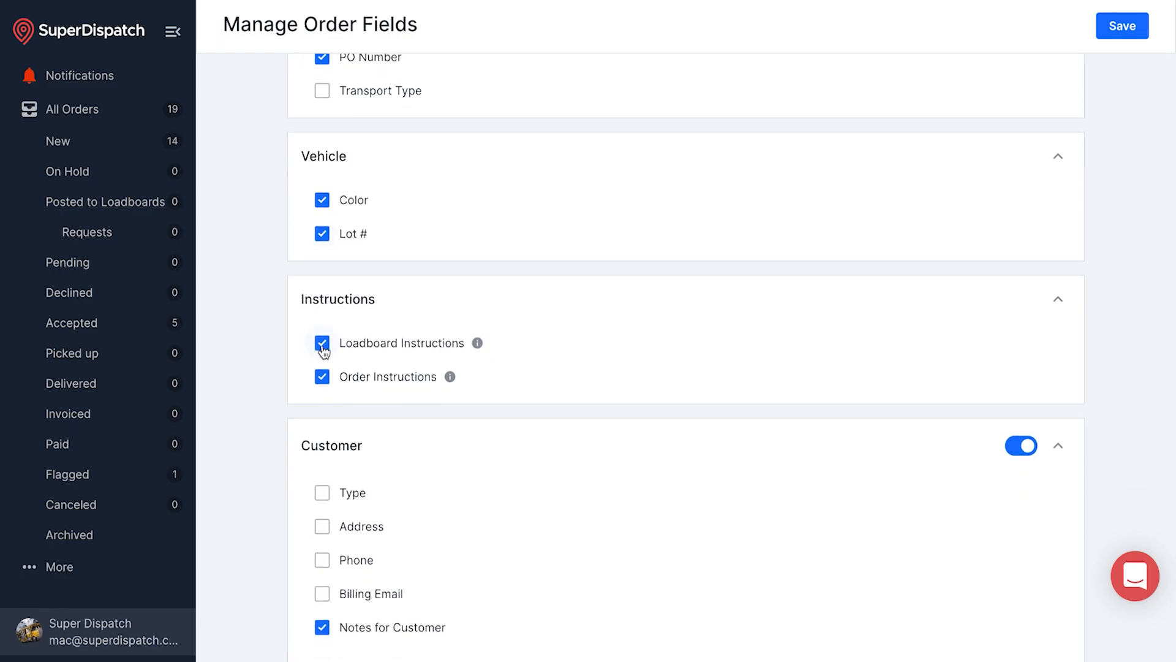
{"action": "scroll", "coordinate": [546, 394], "scroll_direction": "down", "scroll_amount": 20}
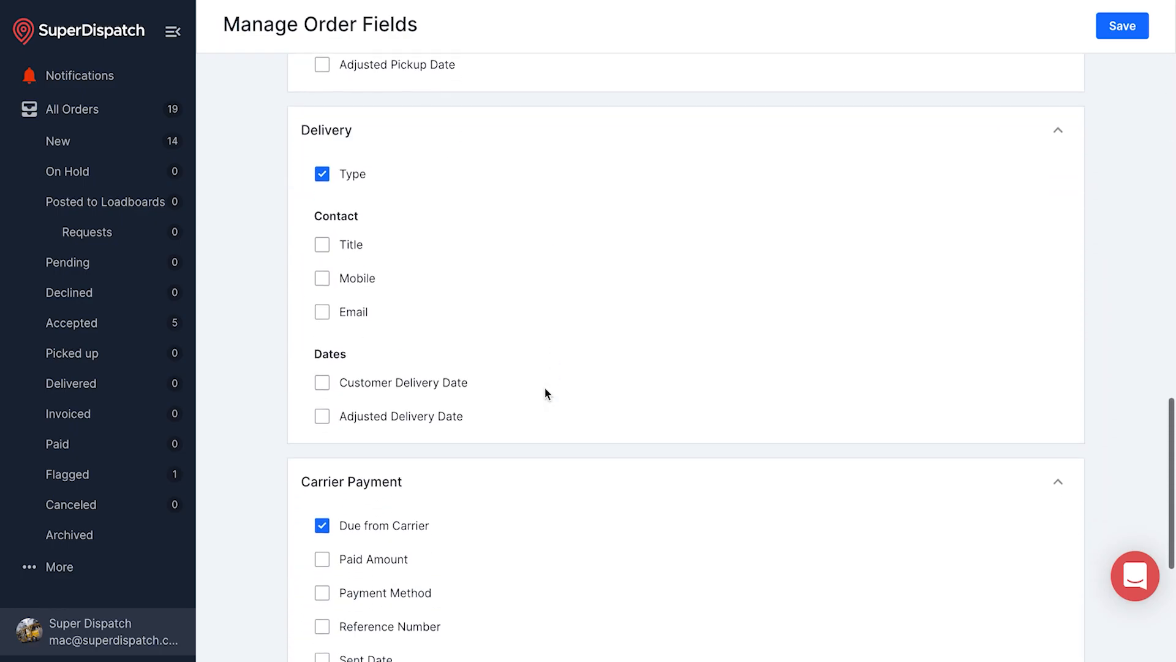
{"action": "scroll", "coordinate": [545, 394], "scroll_direction": "down", "scroll_amount": 3}
{"action": "scroll", "coordinate": [544, 394], "scroll_direction": "up", "scroll_amount": 20}
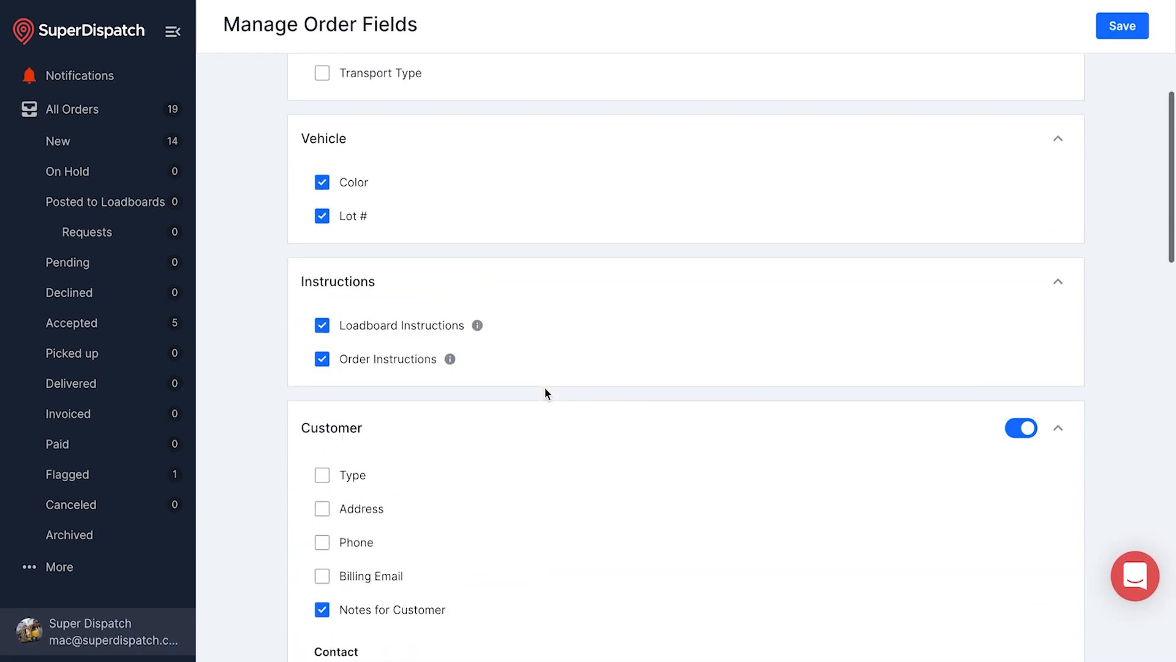
{"action": "left_click", "coordinate": [1129, 32]}
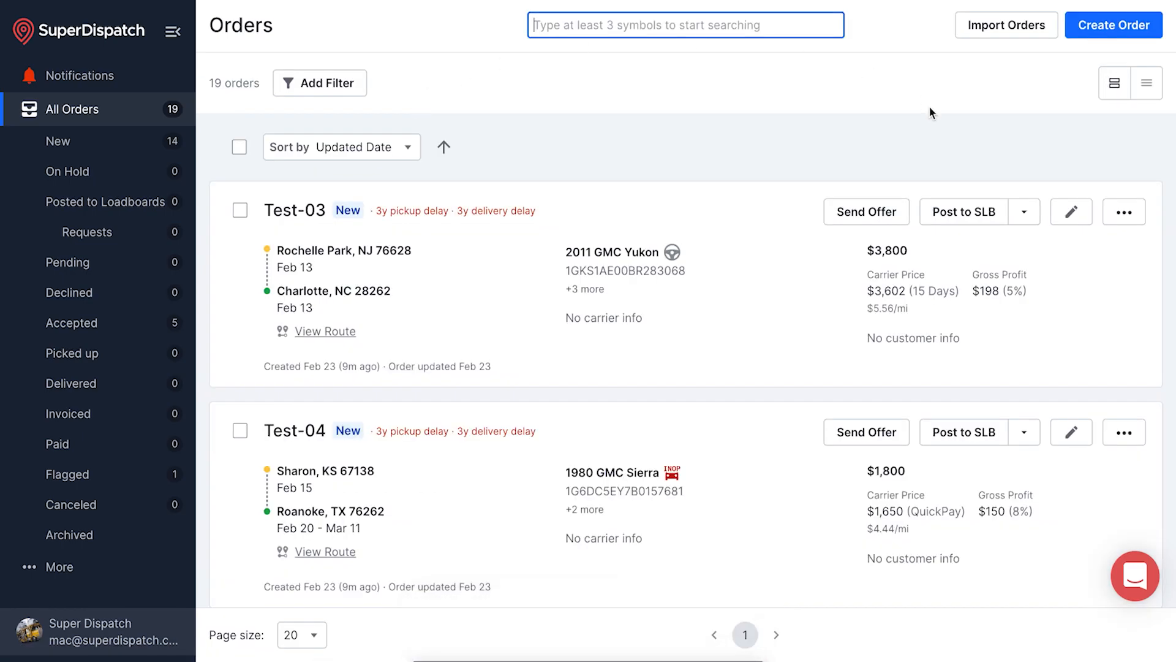
{"action": "left_click", "coordinate": [1101, 32]}
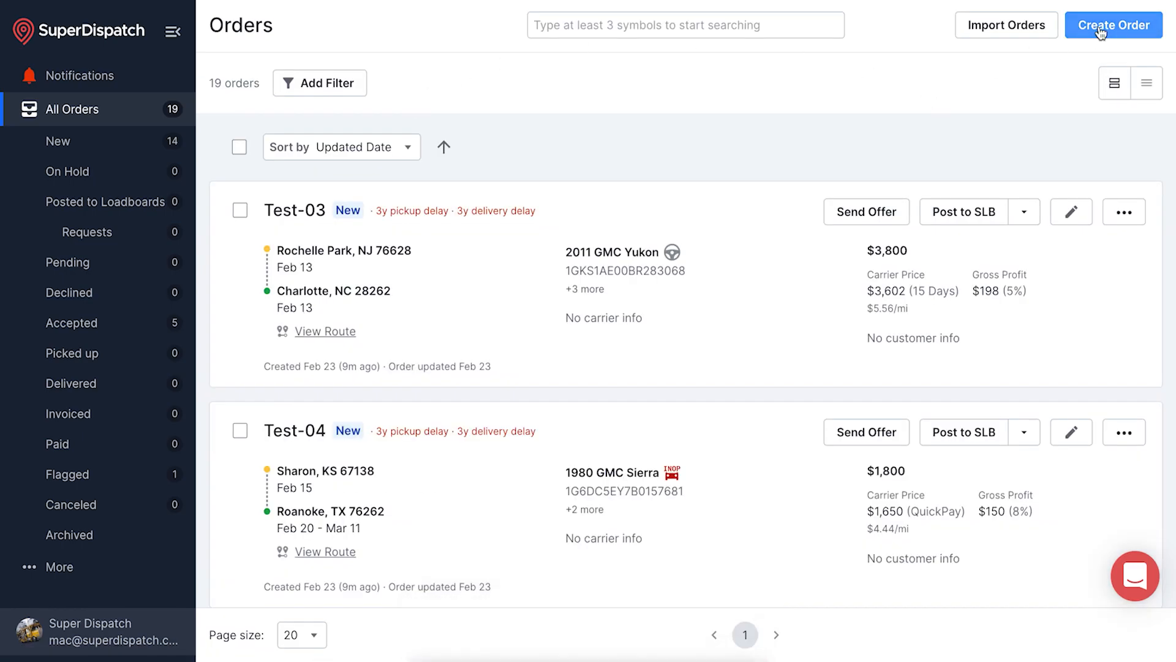
Check the new SUPER133 order form for the added PO Number and Loadboard Instructions fields
{"action": "left_click_drag", "start_coordinate": [769, 91], "coordinate": [691, 96]}
{"action": "left_click", "coordinate": [781, 92]}
{"action": "scroll", "coordinate": [930, 264], "scroll_direction": "right", "scroll_amount": 6}
{"action": "left_click_drag", "start_coordinate": [820, 229], "coordinate": [781, 232]}
{"action": "scroll", "coordinate": [841, 231], "scroll_direction": "down", "scroll_amount": 5}
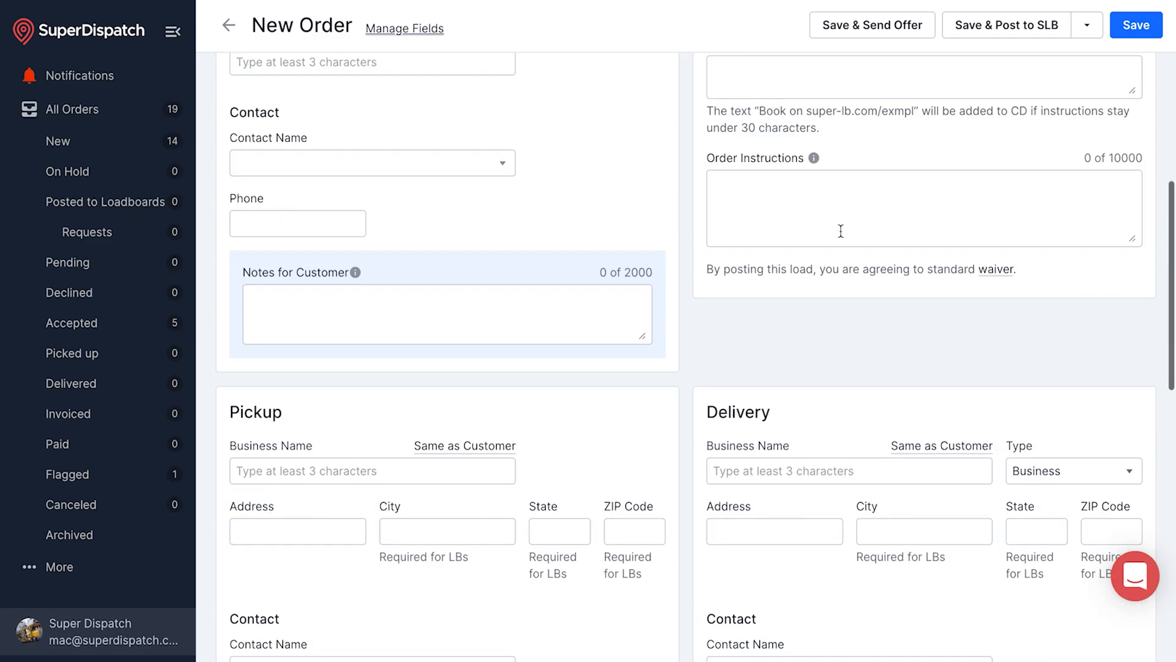
{"action": "scroll", "coordinate": [840, 230], "scroll_direction": "up", "scroll_amount": 1}
{"action": "left_click_drag", "start_coordinate": [833, 143], "coordinate": [707, 142]}
{"action": "left_click", "coordinate": [711, 143]}
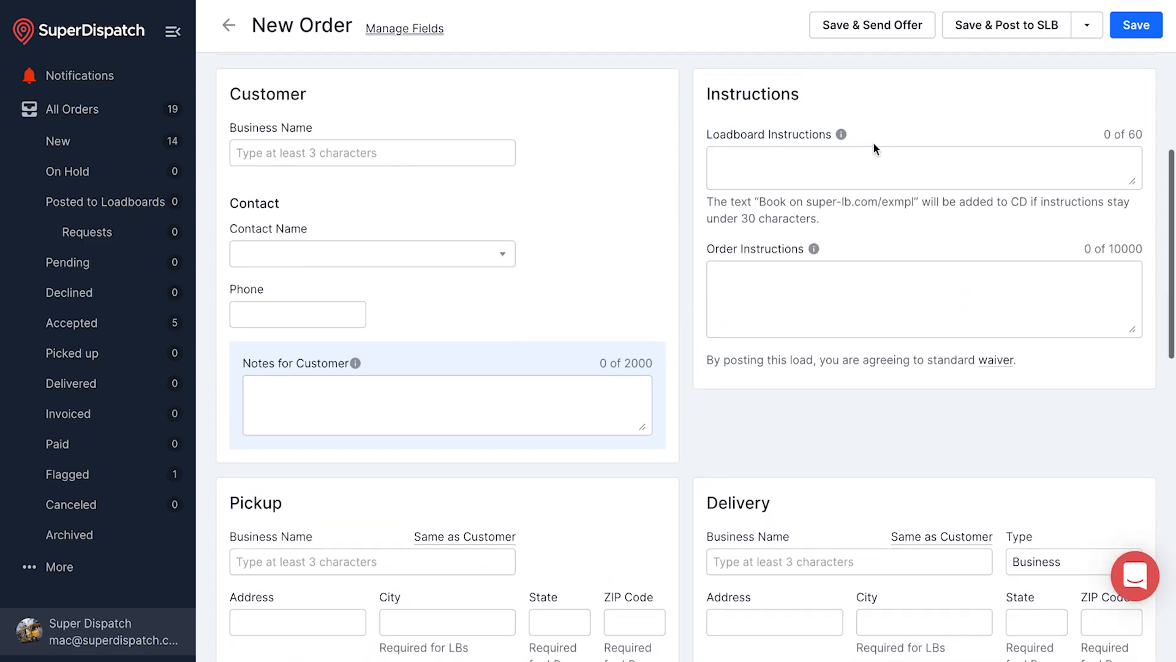
{"action": "scroll", "coordinate": [874, 143], "scroll_direction": "up", "scroll_amount": 5}
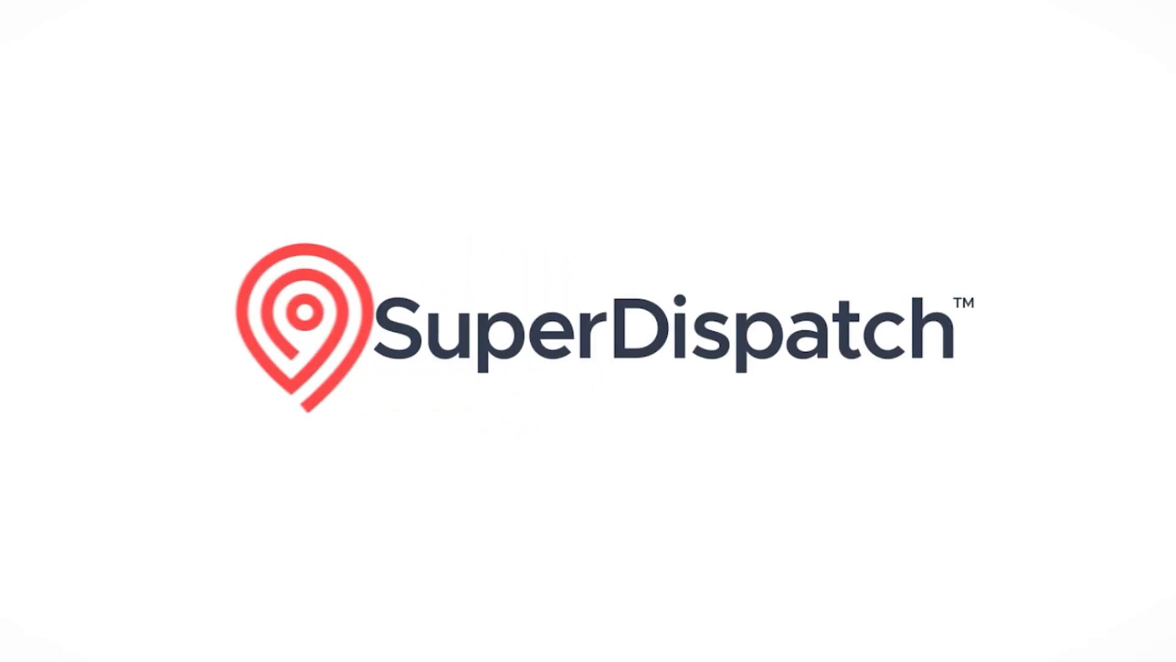